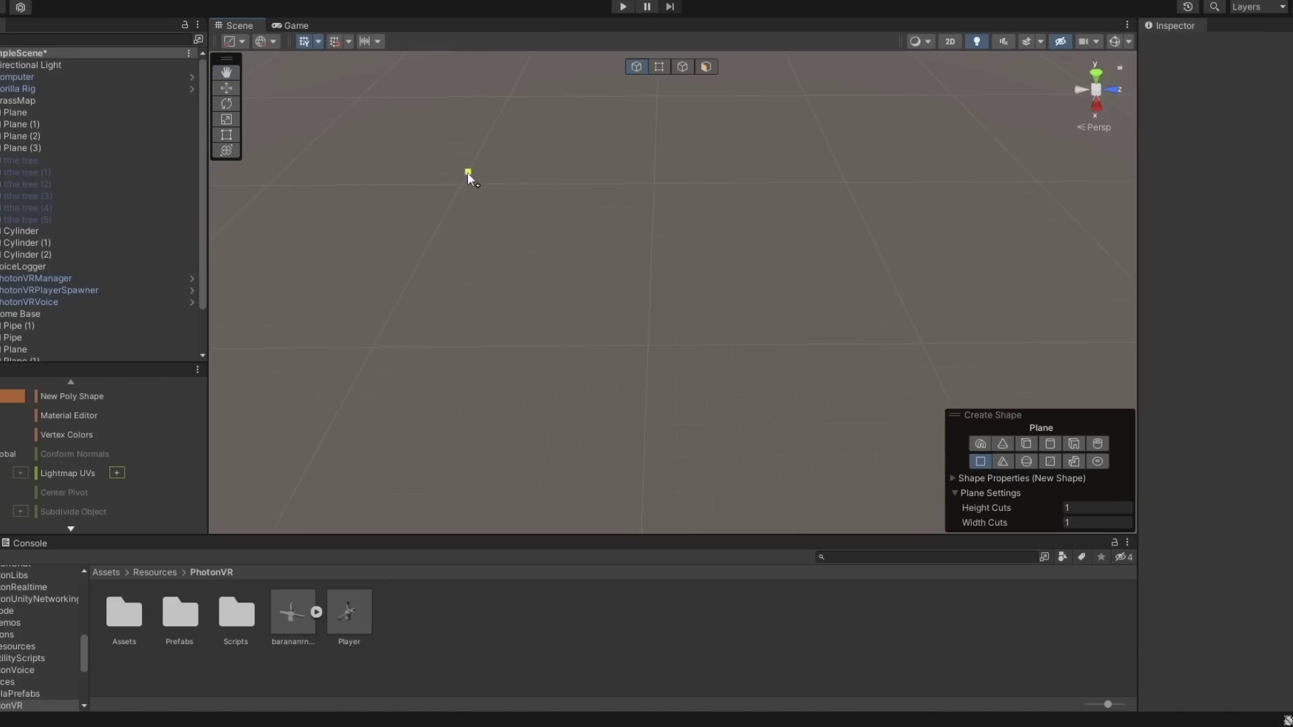
Step: Draw a flat plane about 14.7 units wide, subdivide it into a grid and reshape its outline by moving border vertices
drag(469, 174, 832, 460)
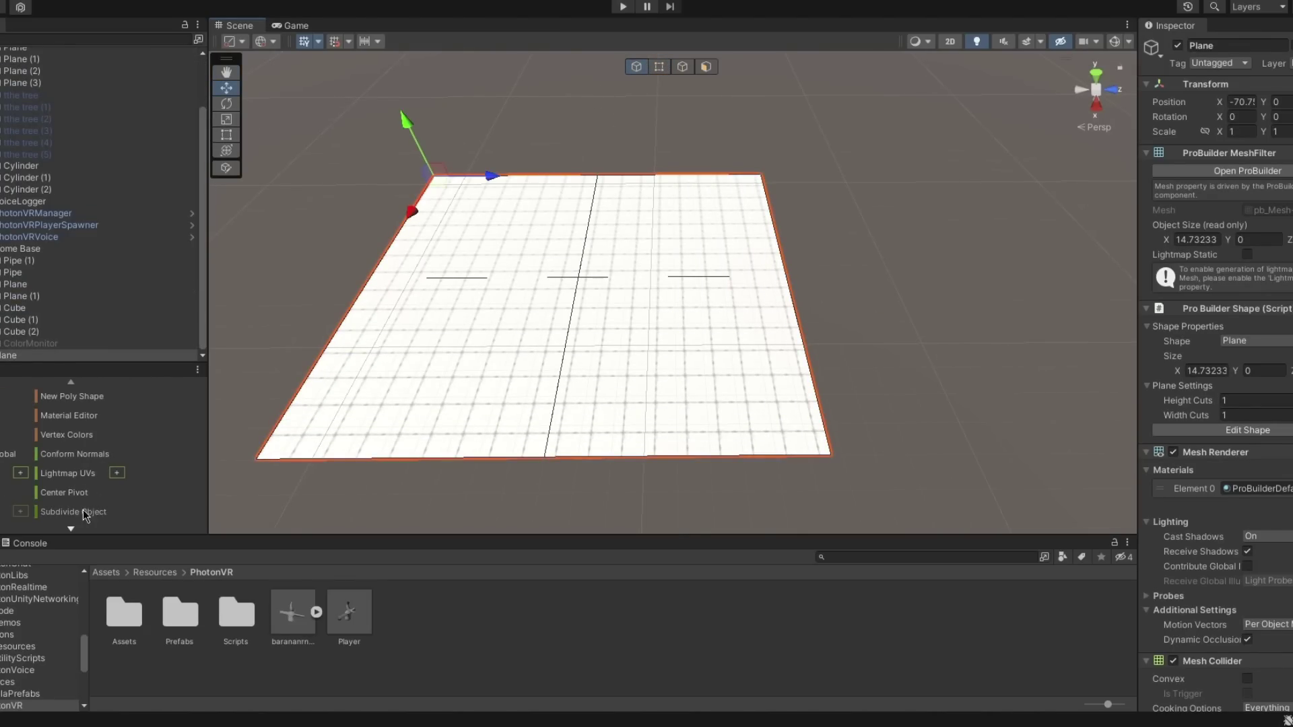
click(81, 511)
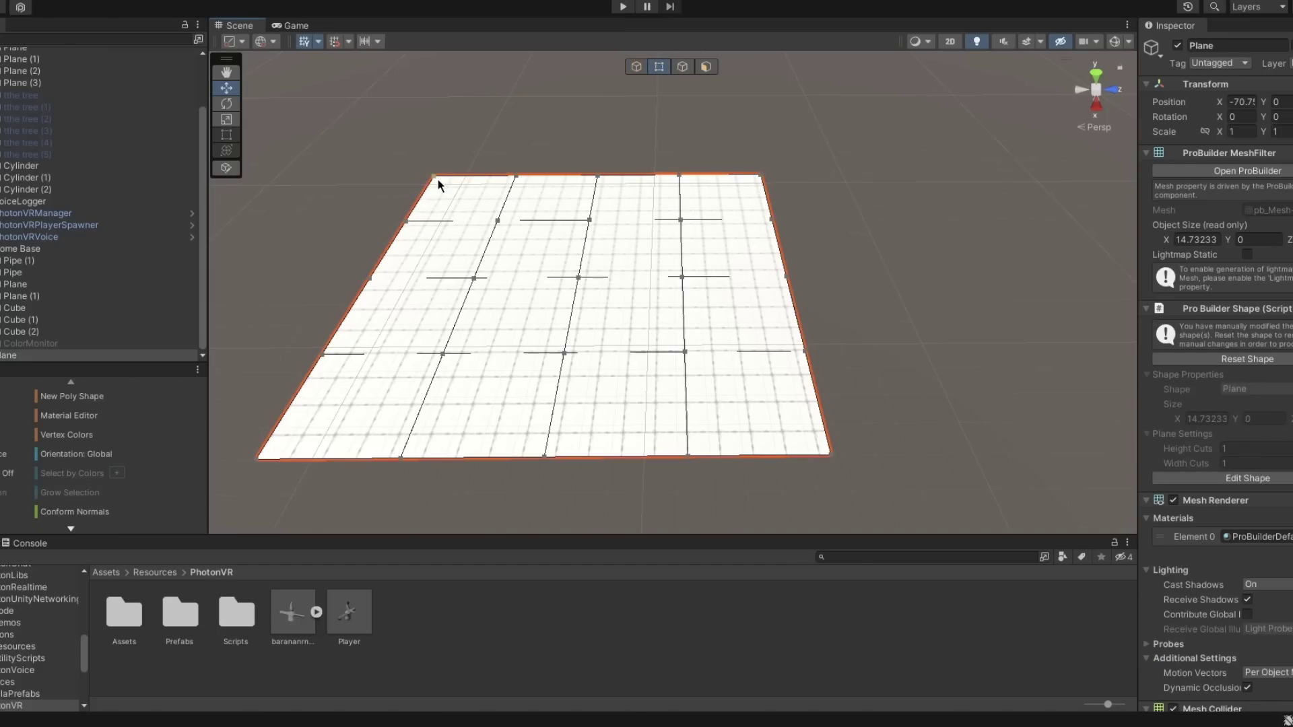
drag(767, 229, 710, 446)
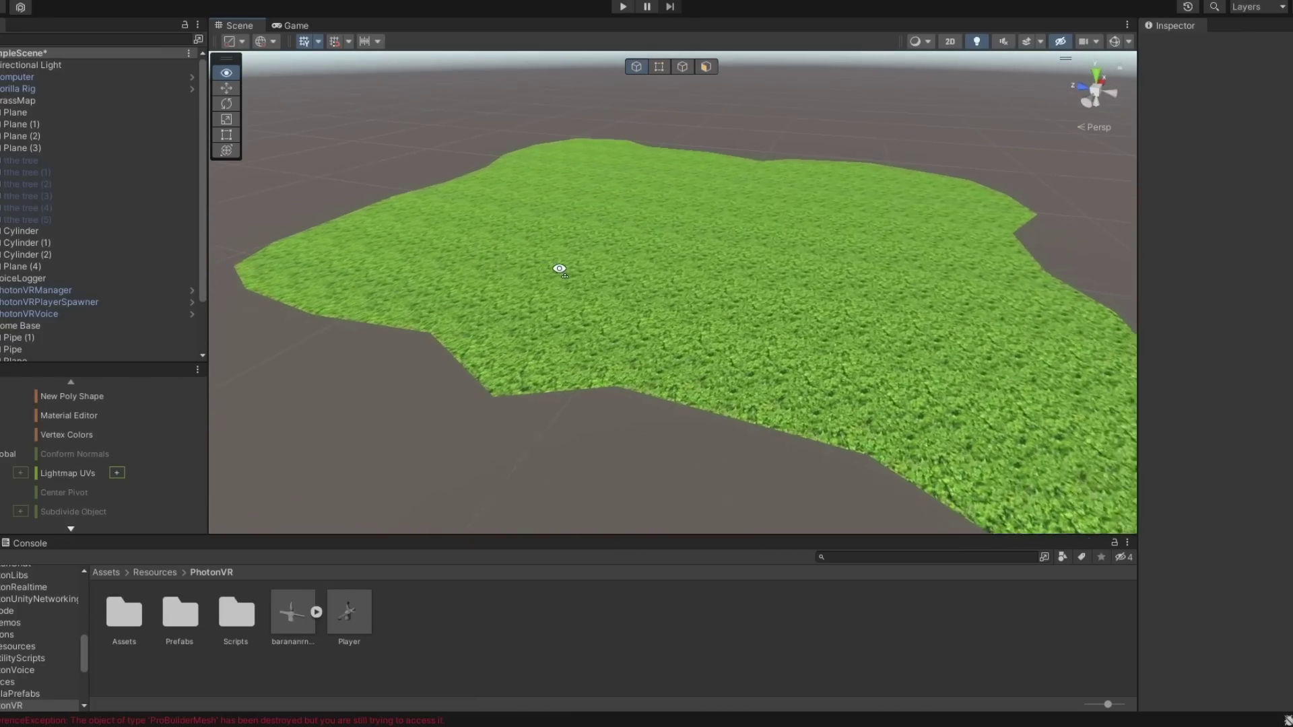
Step: Extrude the border edge of the practice plane upward into a wall and delete the plane
key(w)
right_drag(559, 268, 480, 277)
key(s)
click(480, 276)
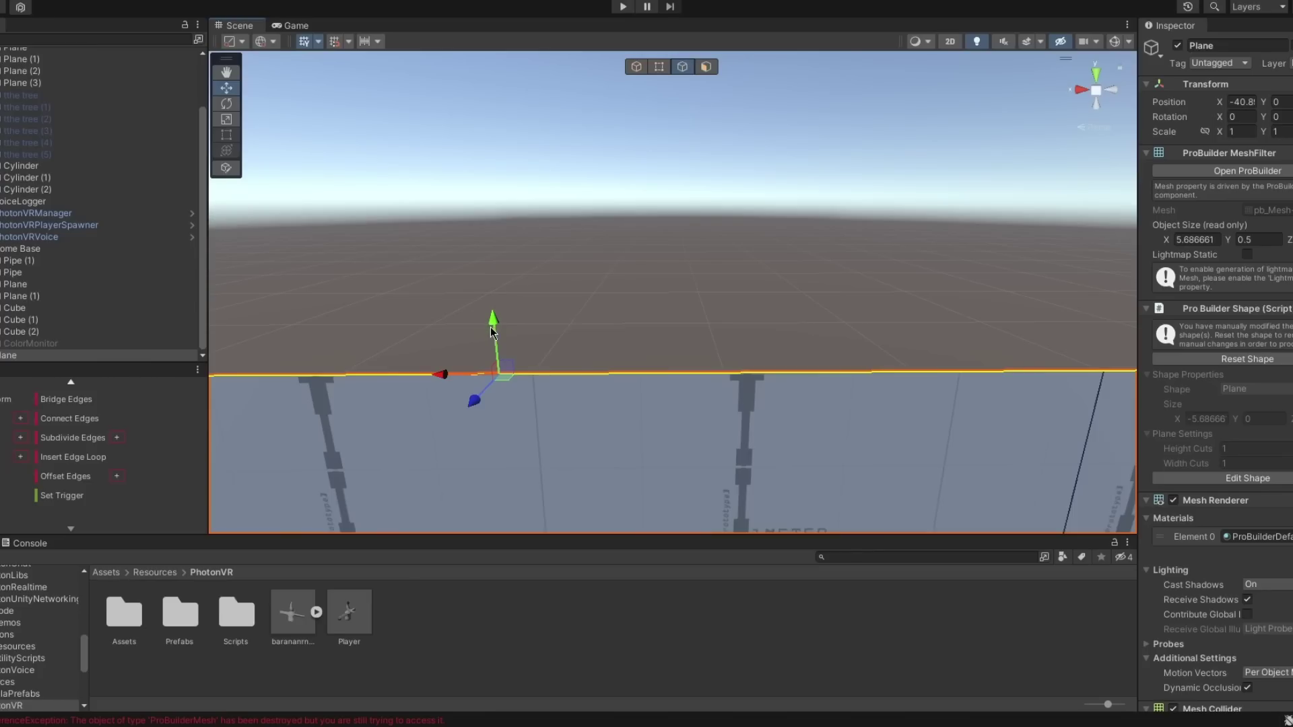
alt+drag(495, 168, 693, 86)
right_drag(710, 202, 734, 70)
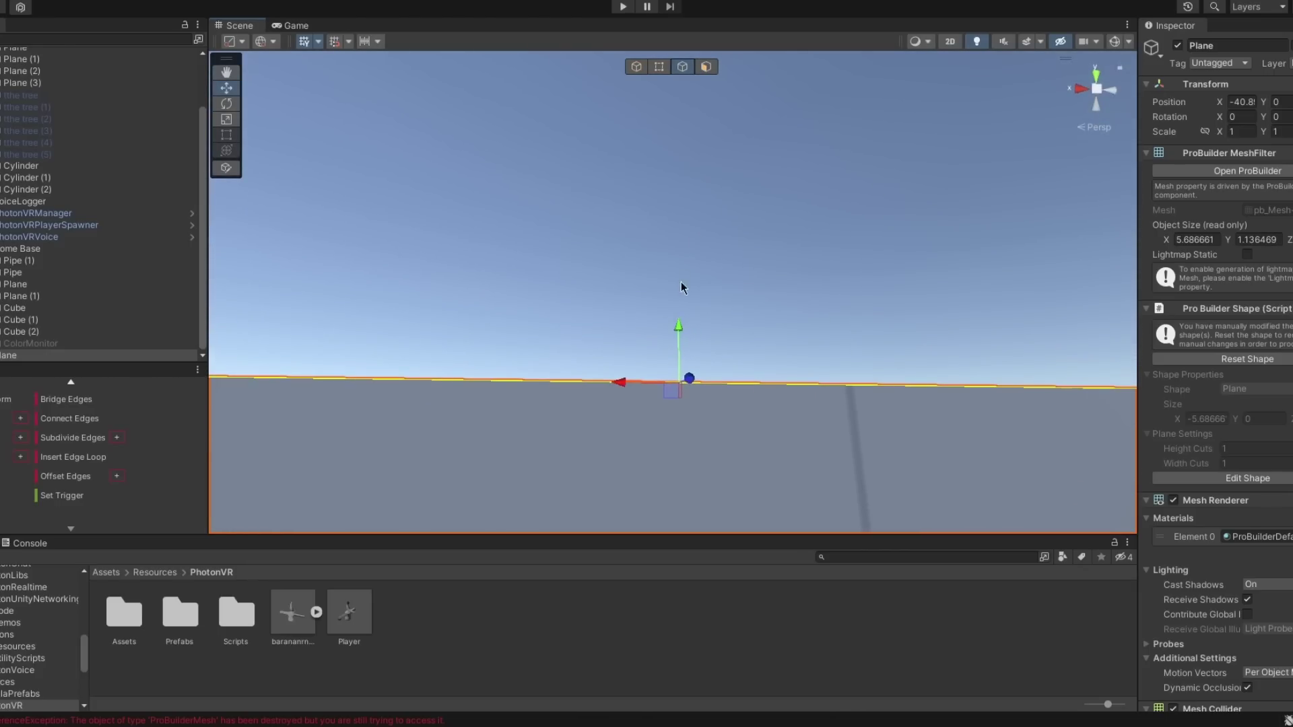
drag(680, 320, 710, 167)
right_drag(733, 169, 437, 340)
key(Delete)
Step: Examine the existing home base, including the banana poster, the keyboard and the computer screen
alt+drag(438, 340, 75, 334)
right_drag(74, 334, 1288, 252)
key(w)
key(w)
key(s)
alt+drag(873, 325, 932, 306)
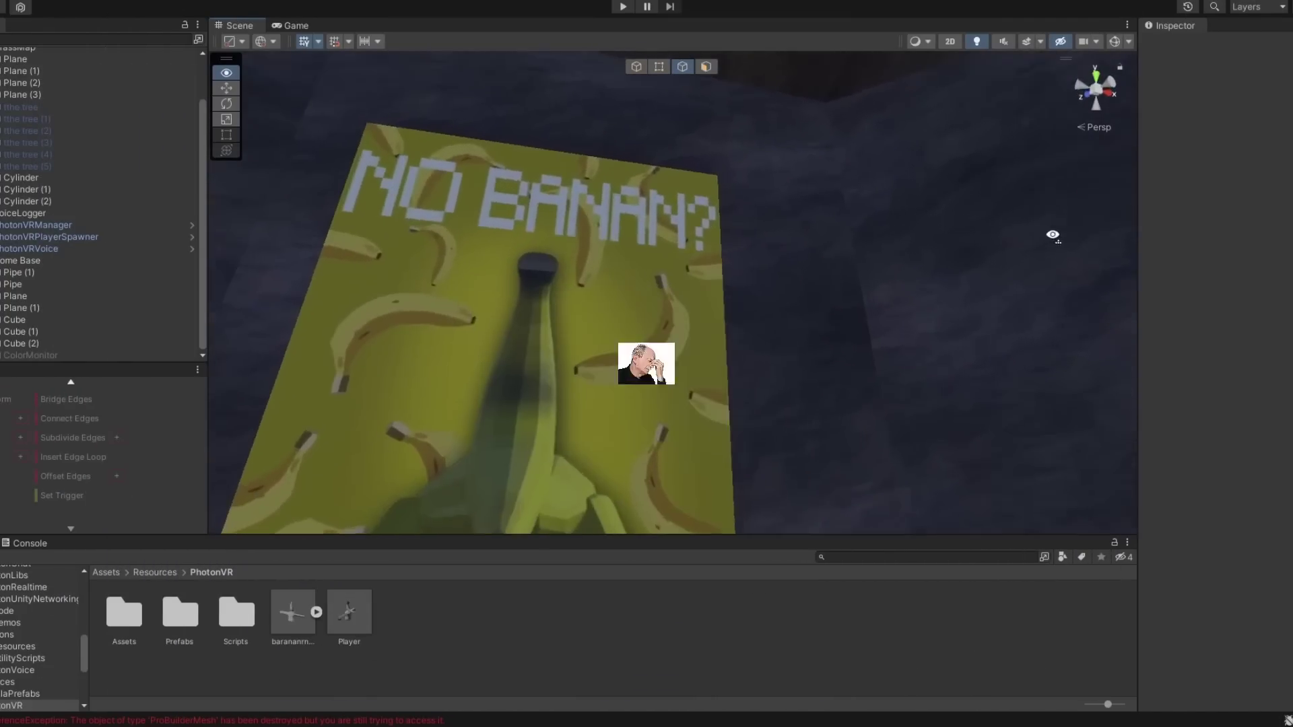
alt+drag(1053, 231, 1024, 391)
key(s)
right_drag(1024, 392, 119, 451)
key(w)
right_drag(643, 386, 493, 401)
key(d)
key(w)
key(a)
key(s)
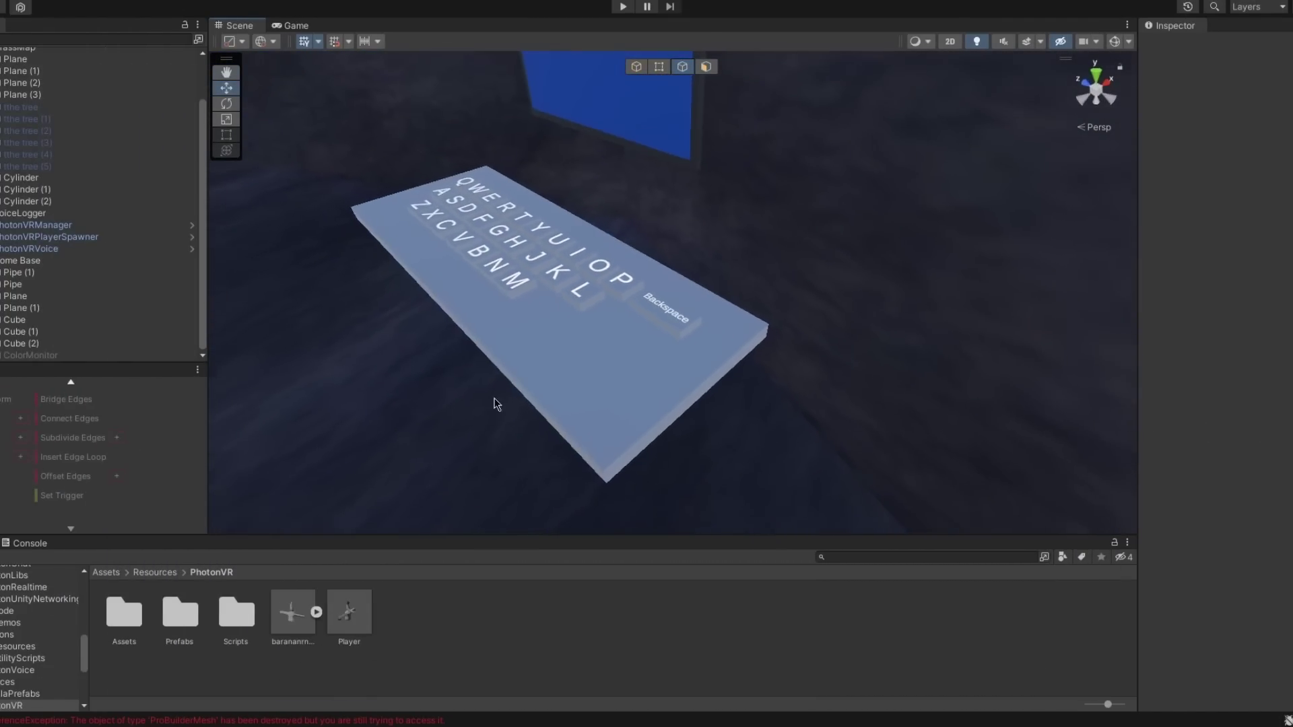
Step: Select the border edges of the home base floor and extrude them upward into cave walls, making the mesh about 6.3 units high
click(556, 379)
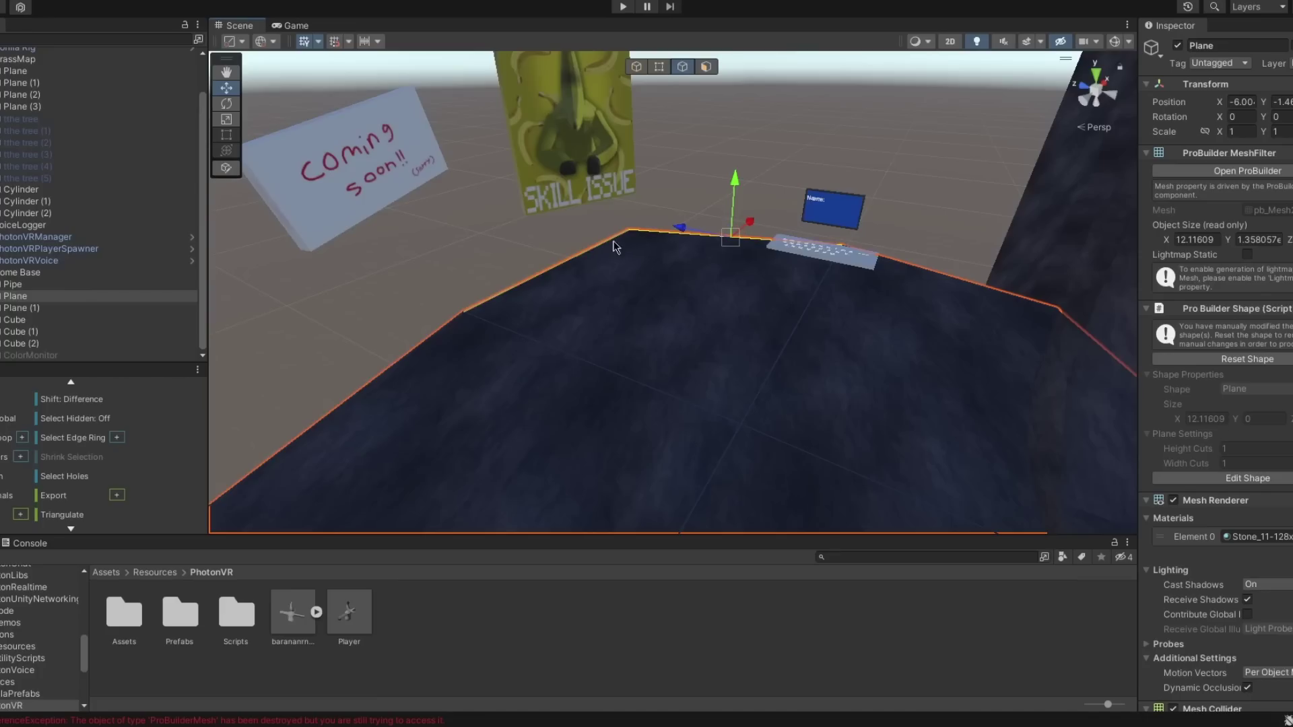
alt+drag(620, 243, 543, 243)
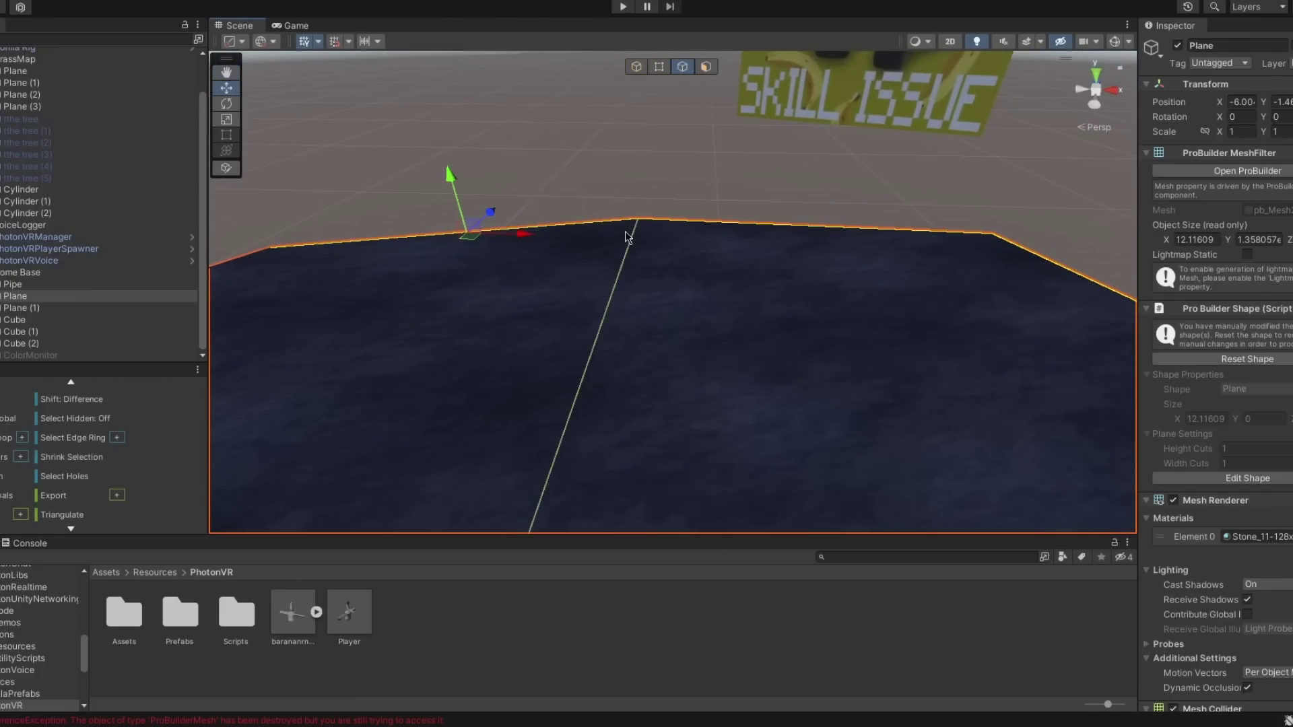
alt+drag(626, 237, 358, 222)
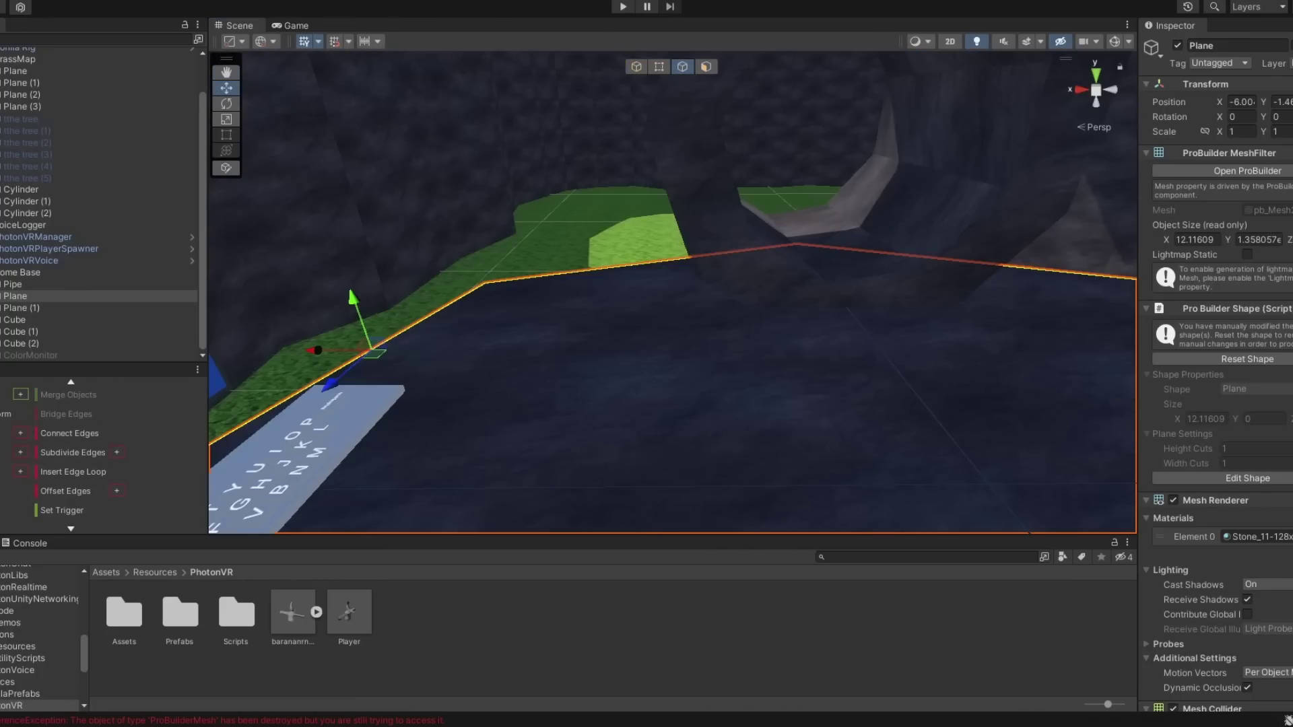
key(s)
right_drag(404, 327, 694, 334)
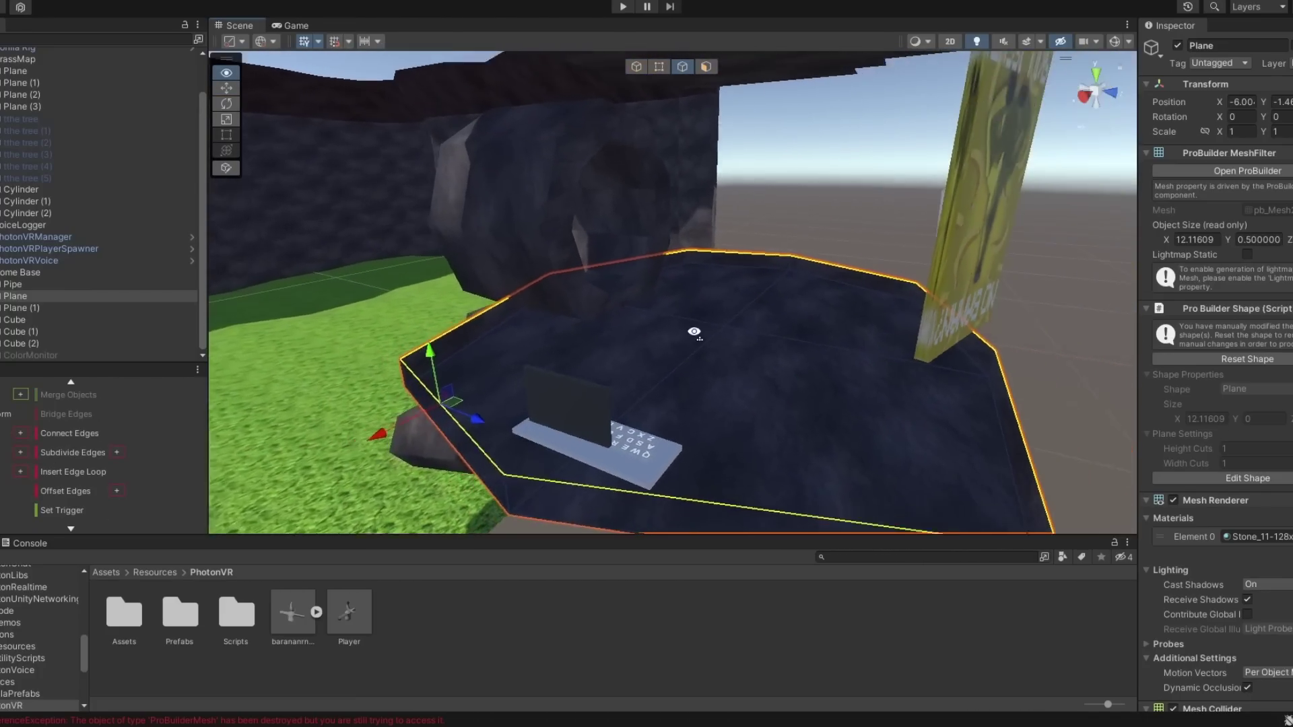
alt+drag(694, 332, 583, 1)
right_drag(656, 283, 731, 437)
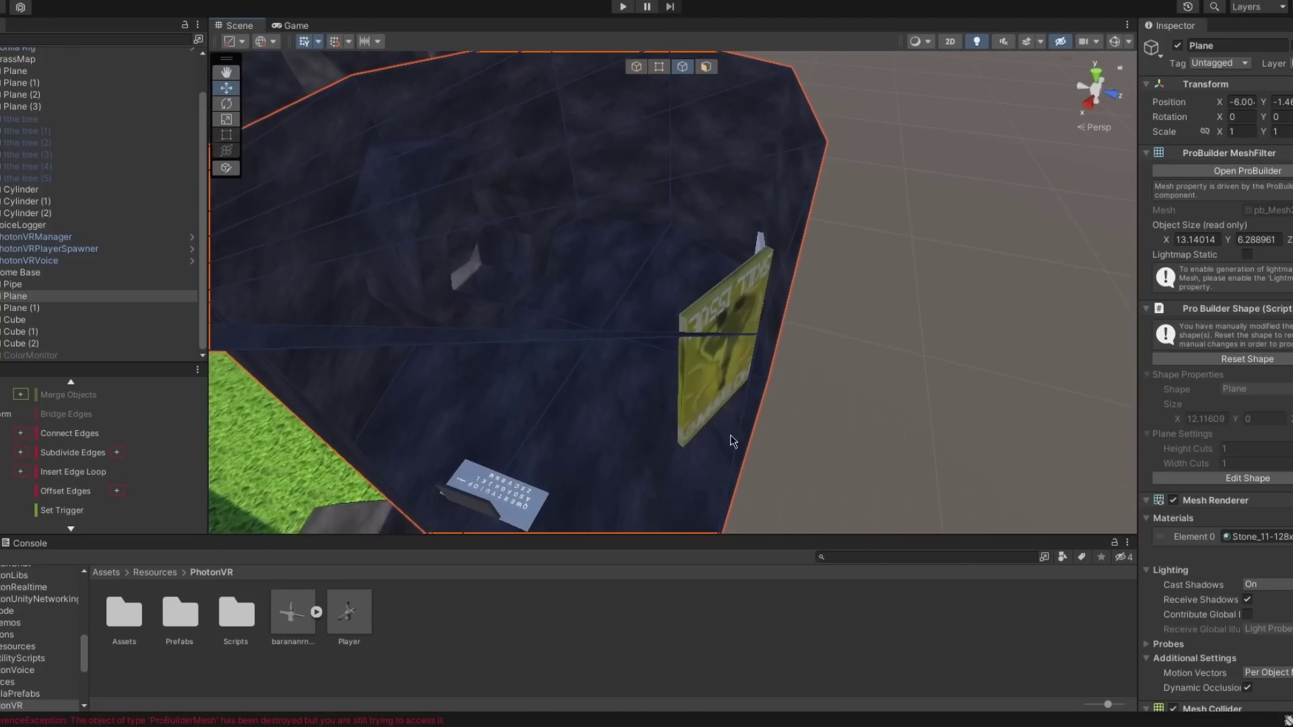
Step: Delete the old ceiling plane and the object named Cube from the home base
click(990, 346)
right_drag(990, 346, 870, 309)
click(869, 309)
alt+drag(868, 310, 224, 277)
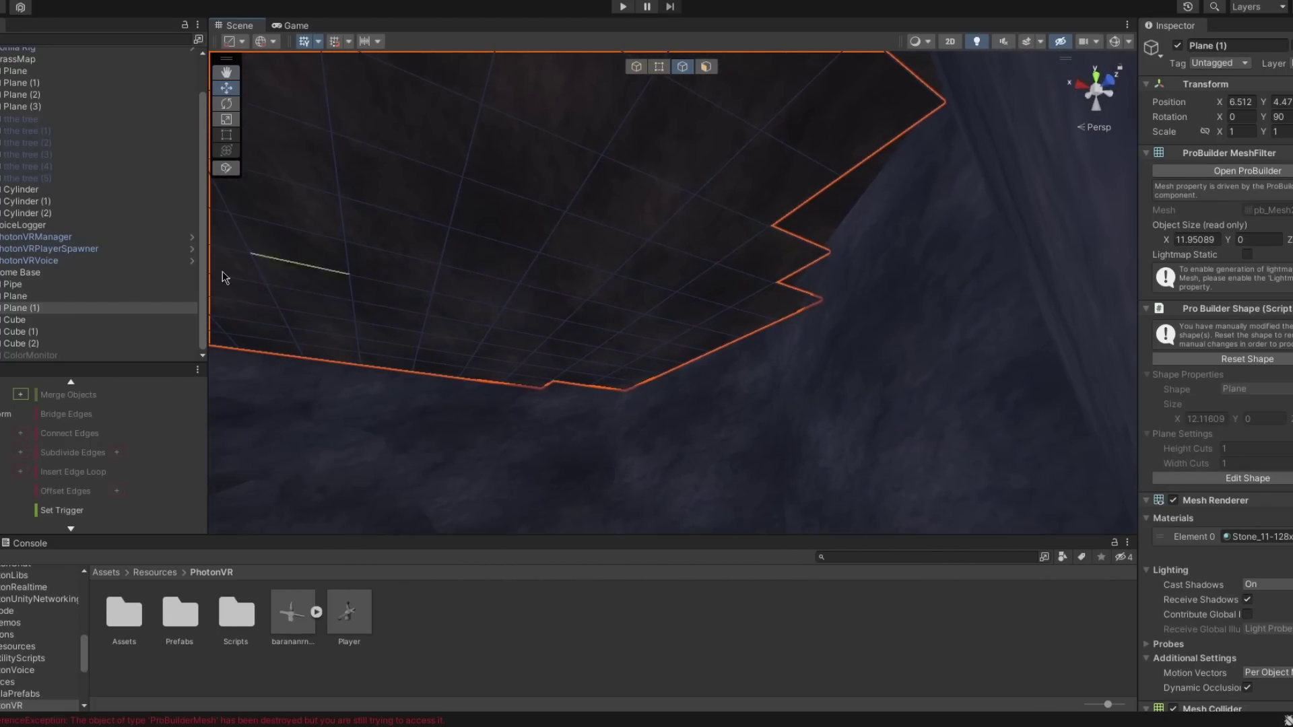
right_click(1, 315)
click(27, 320)
Step: Move the banana poster toward the new cave wall, to about X 2.245, and rotate it to match the wall's angle
alt+drag(673, 323, 278, 442)
right_drag(279, 442, 281, 451)
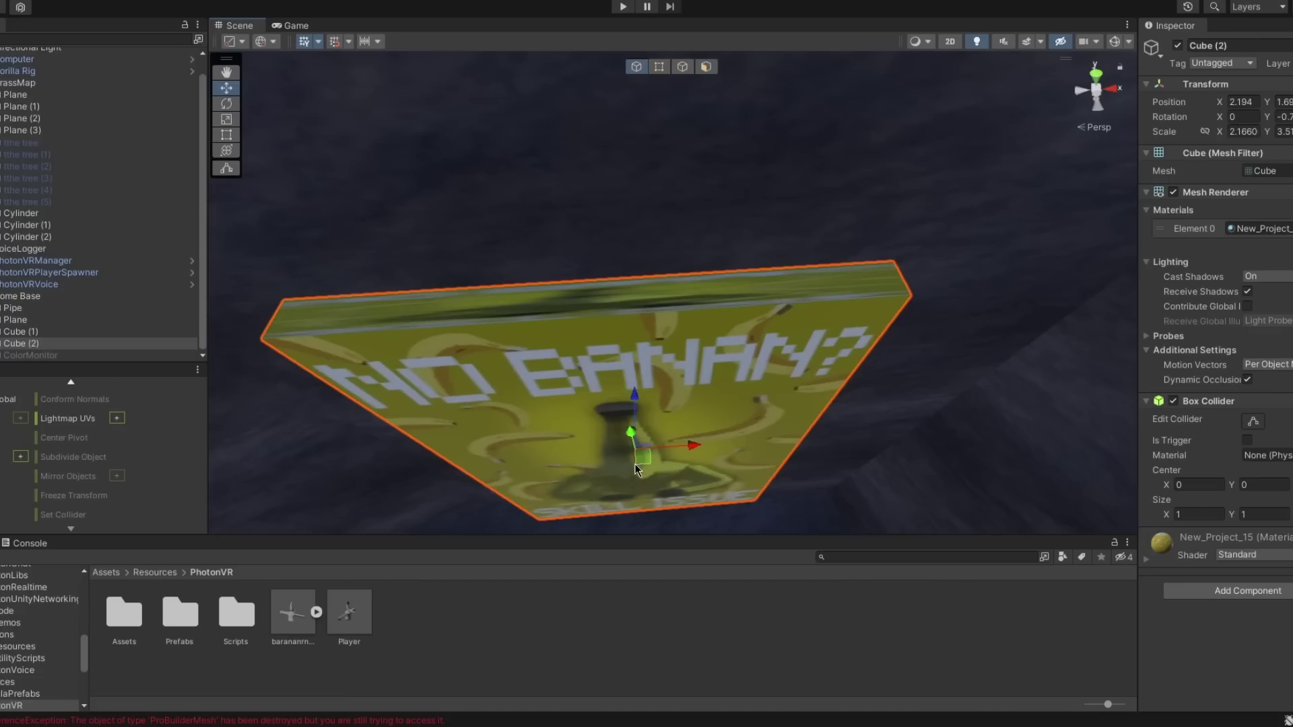
drag(635, 463, 652, 415)
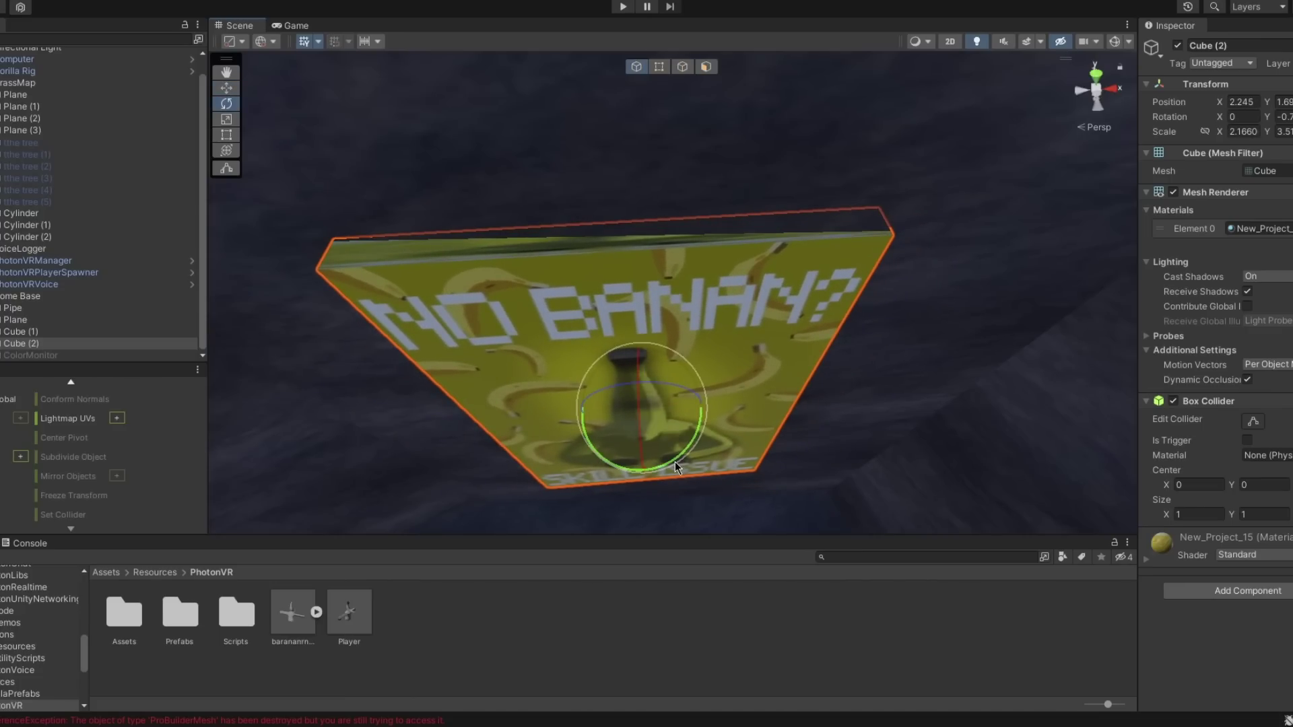
drag(674, 460, 671, 466)
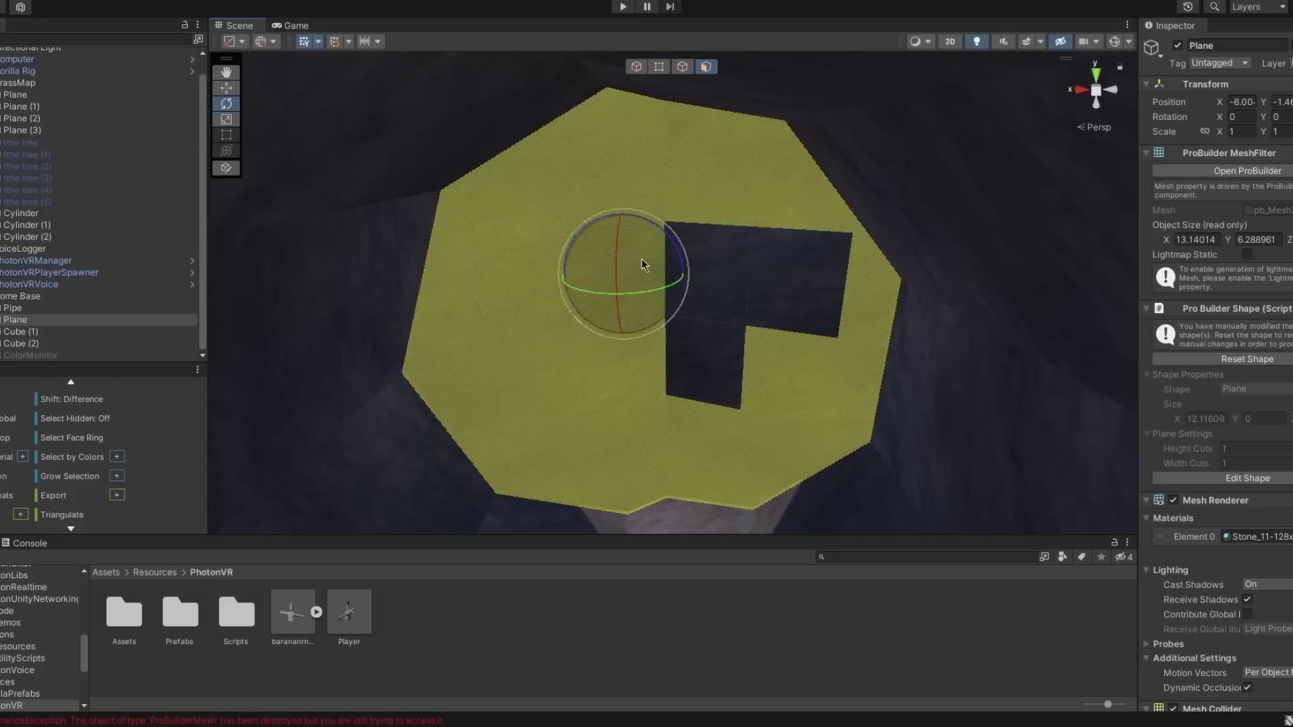
Step: Add the three remaining unselected faces to the rounded face selection on the cave wall
shift+click(701, 355)
shift+click(830, 307)
shift+click(716, 301)
Step: Detach the tall rectangular group of cave wall faces into a separate object using Detach Faces
right_drag(714, 330, 707, 349)
key(w)
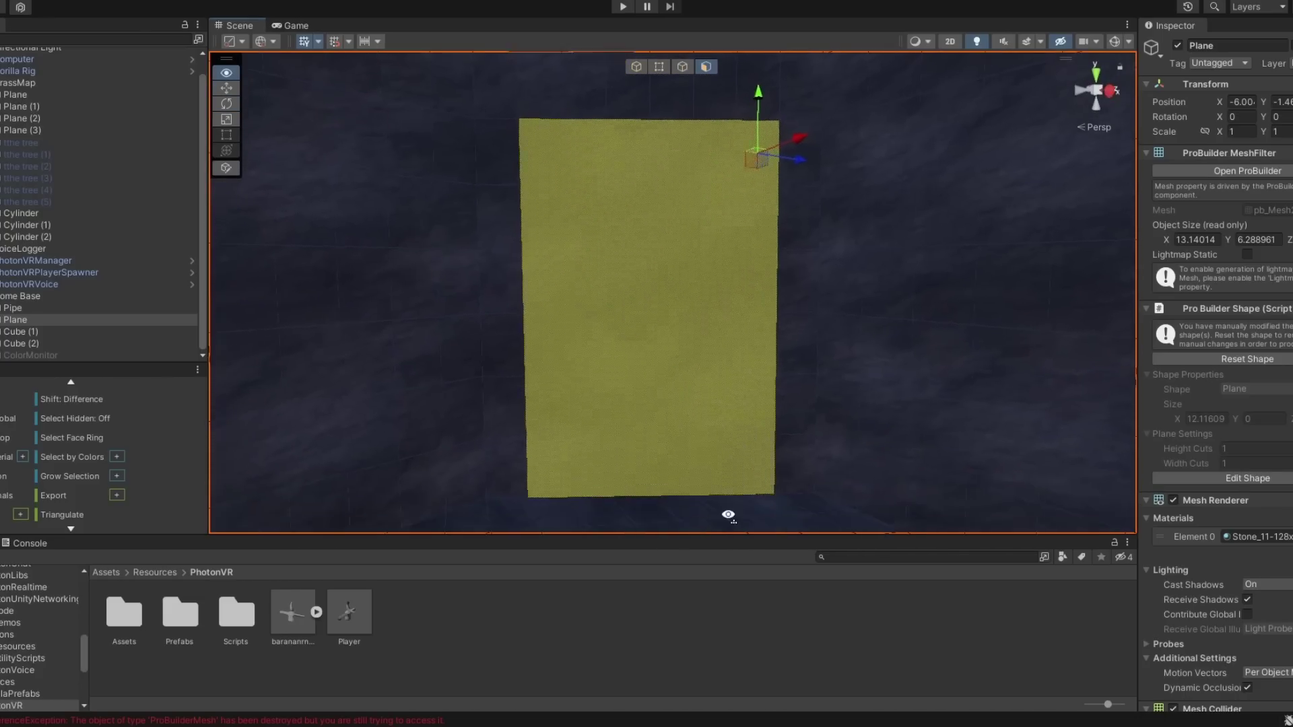
key(s)
right_drag(727, 516, 721, 539)
key(w)
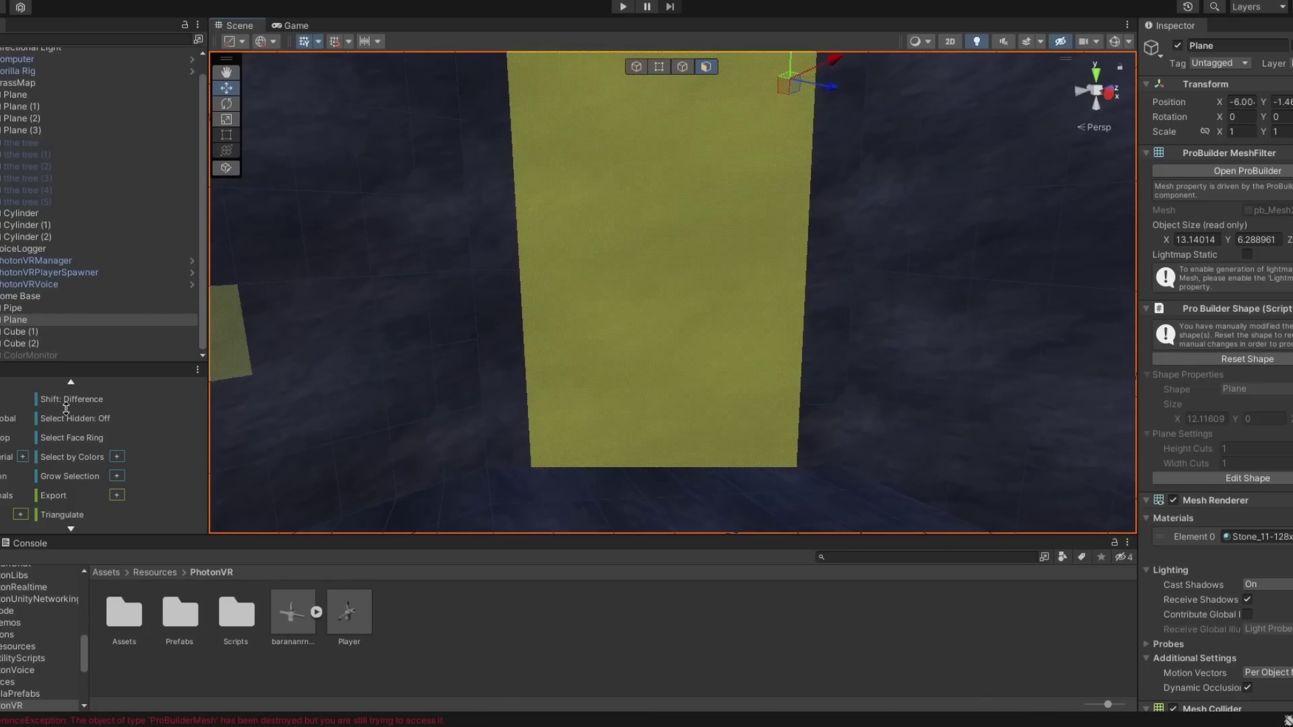
click(66, 446)
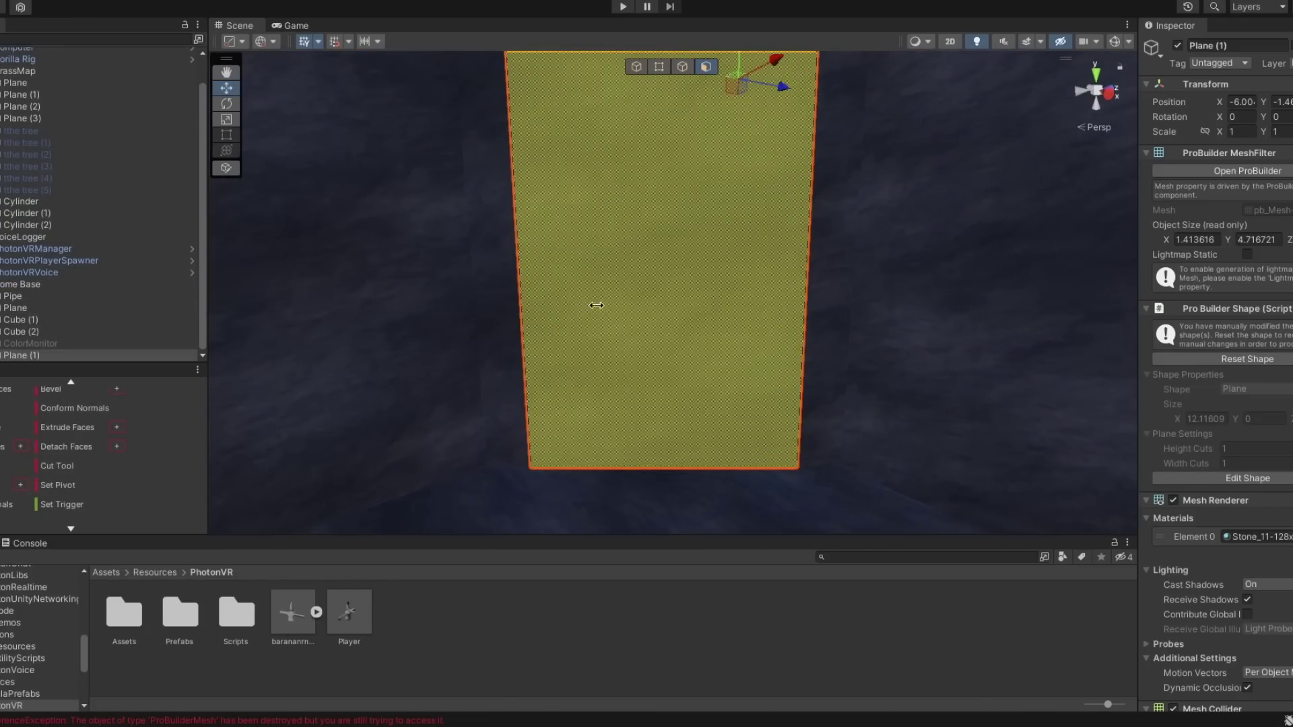
Step: Delete the detached wall section to leave a doorway-shaped opening in the cave wall
alt+drag(627, 290, 554, 290)
right_drag(555, 290, 479, 293)
key(Escape)
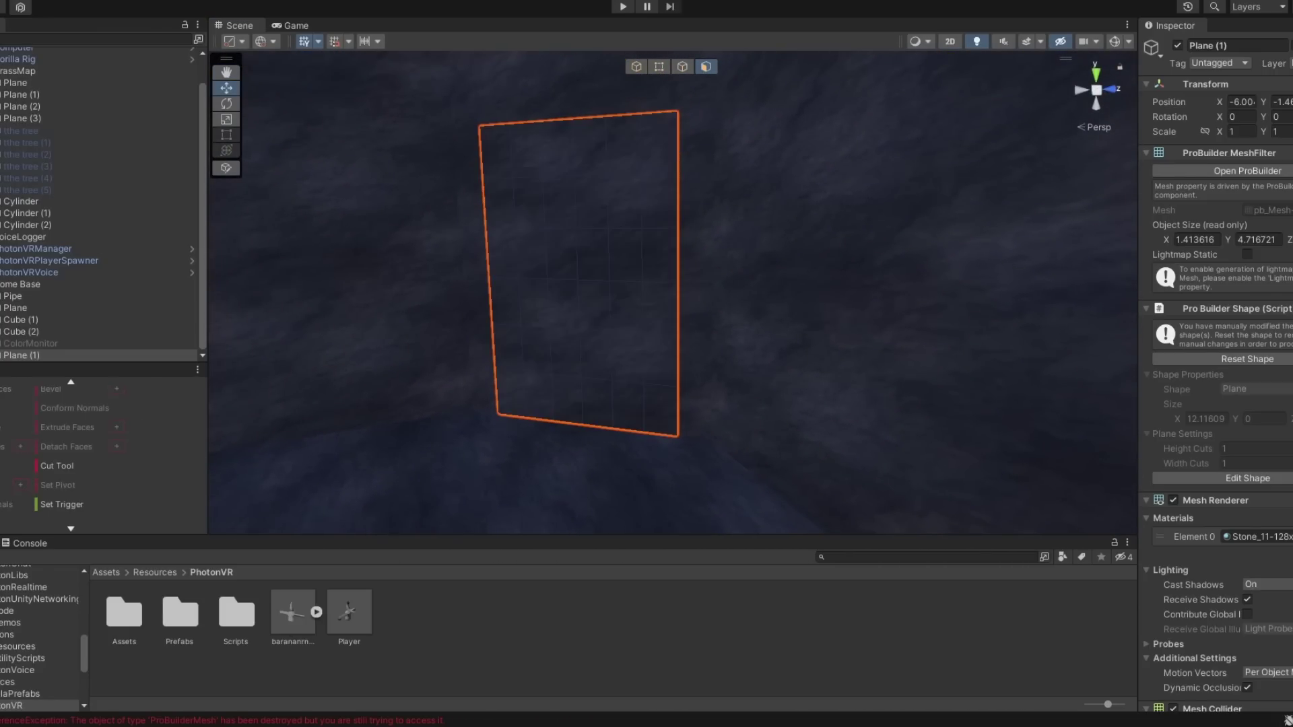
click(619, 210)
right_click(36, 355)
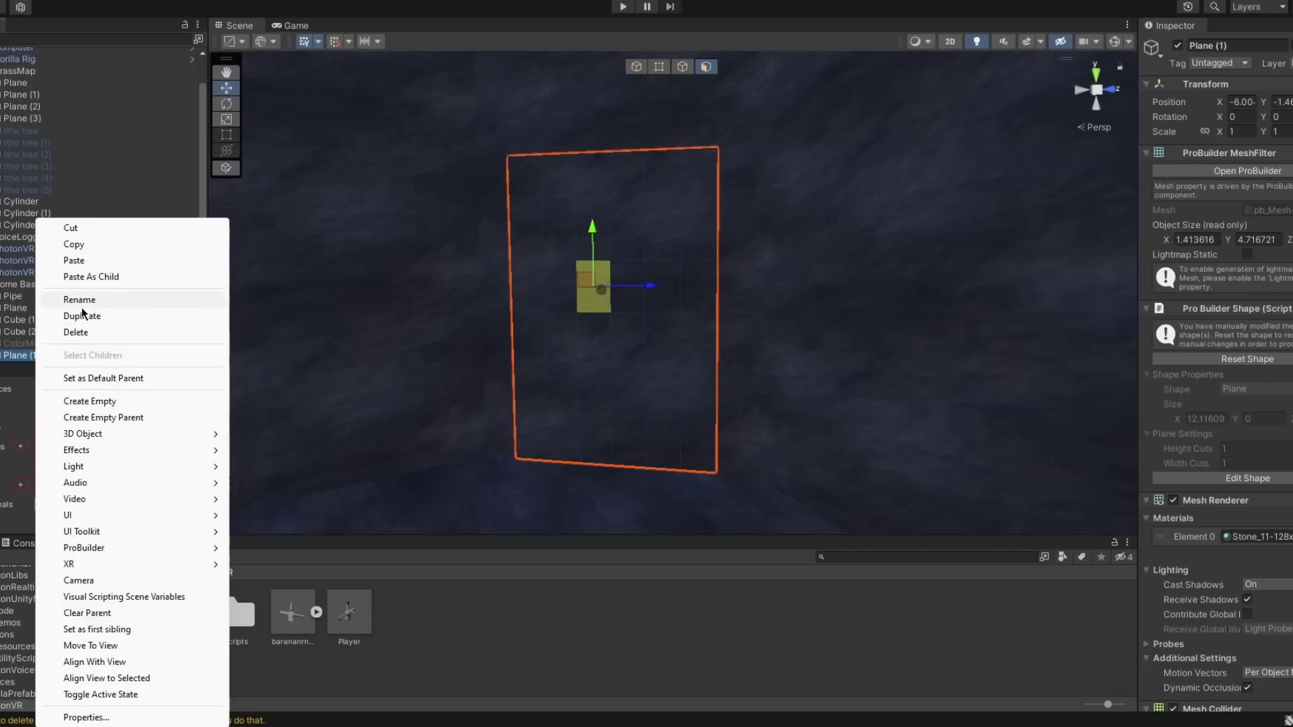
click(76, 333)
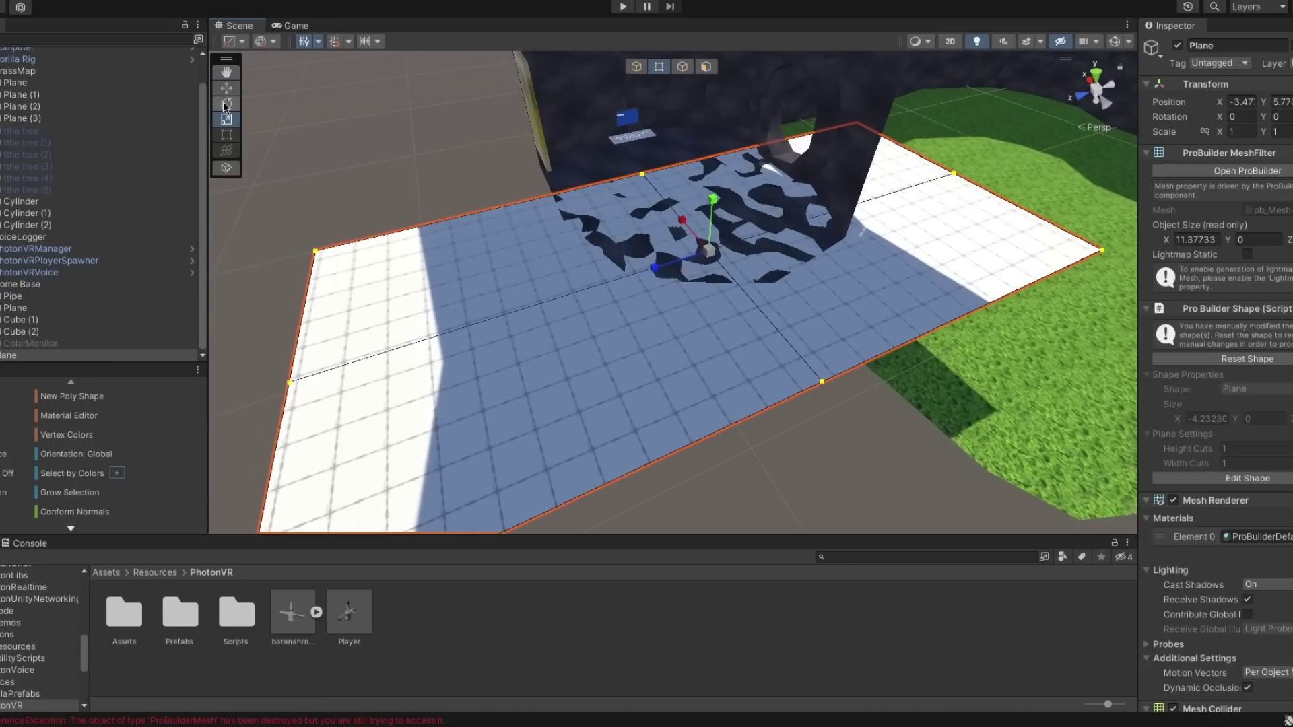
Step: Move a corner vertex of the new ceiling plane onto the nearest top corner of the cave wall
drag(711, 264, 335, 497)
right_drag(657, 282, 472, 262)
key(w)
scroll(472, 261, down, 1)
click(839, 214)
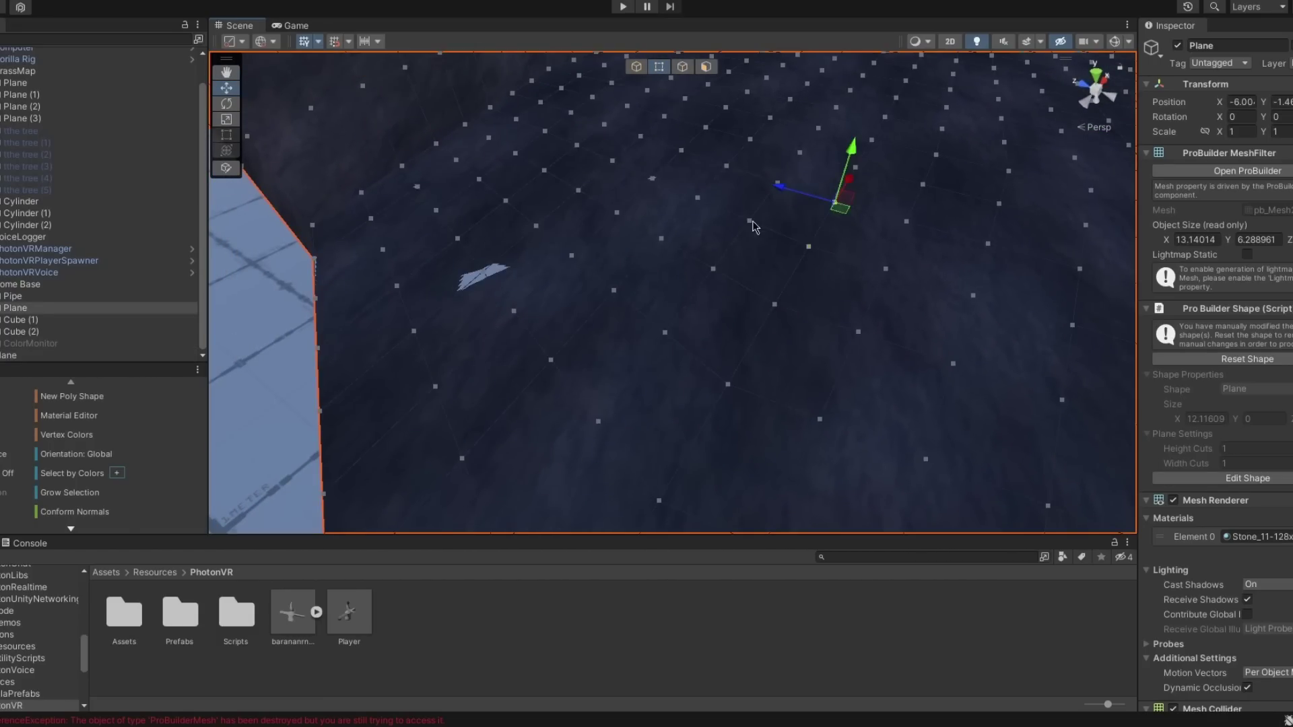
click(237, 333)
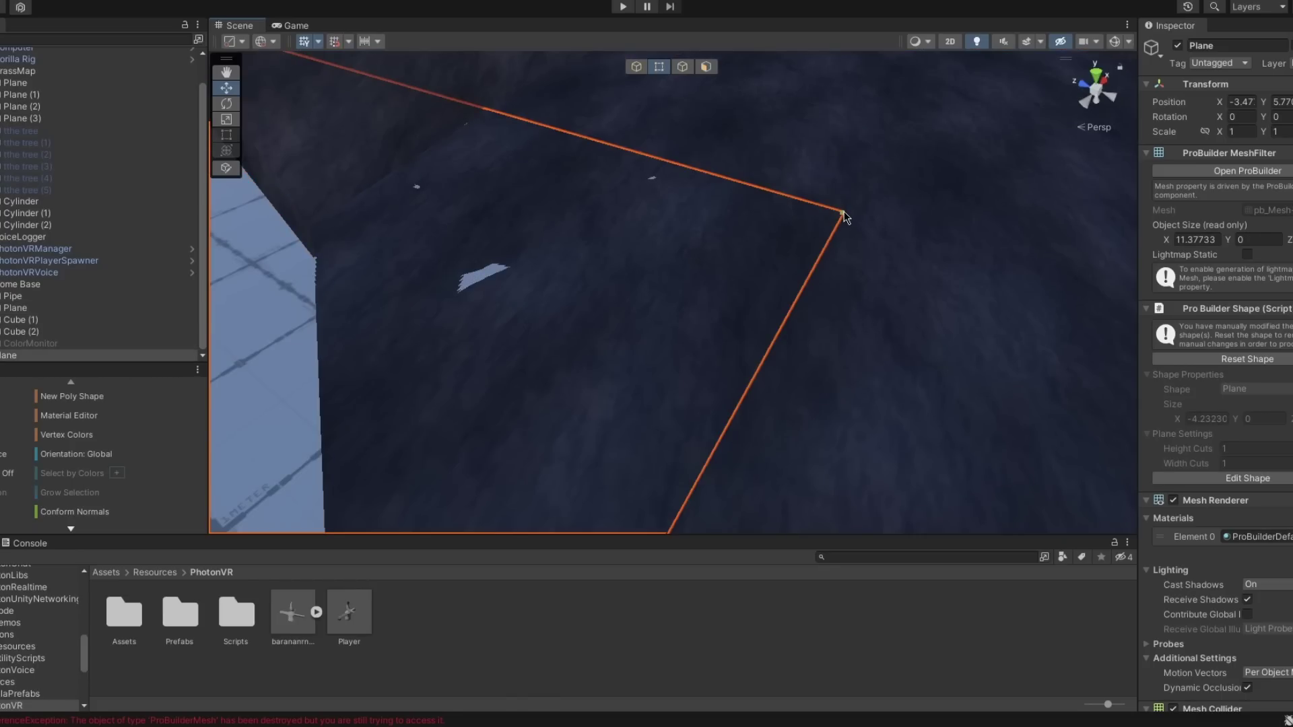
drag(846, 221, 329, 272)
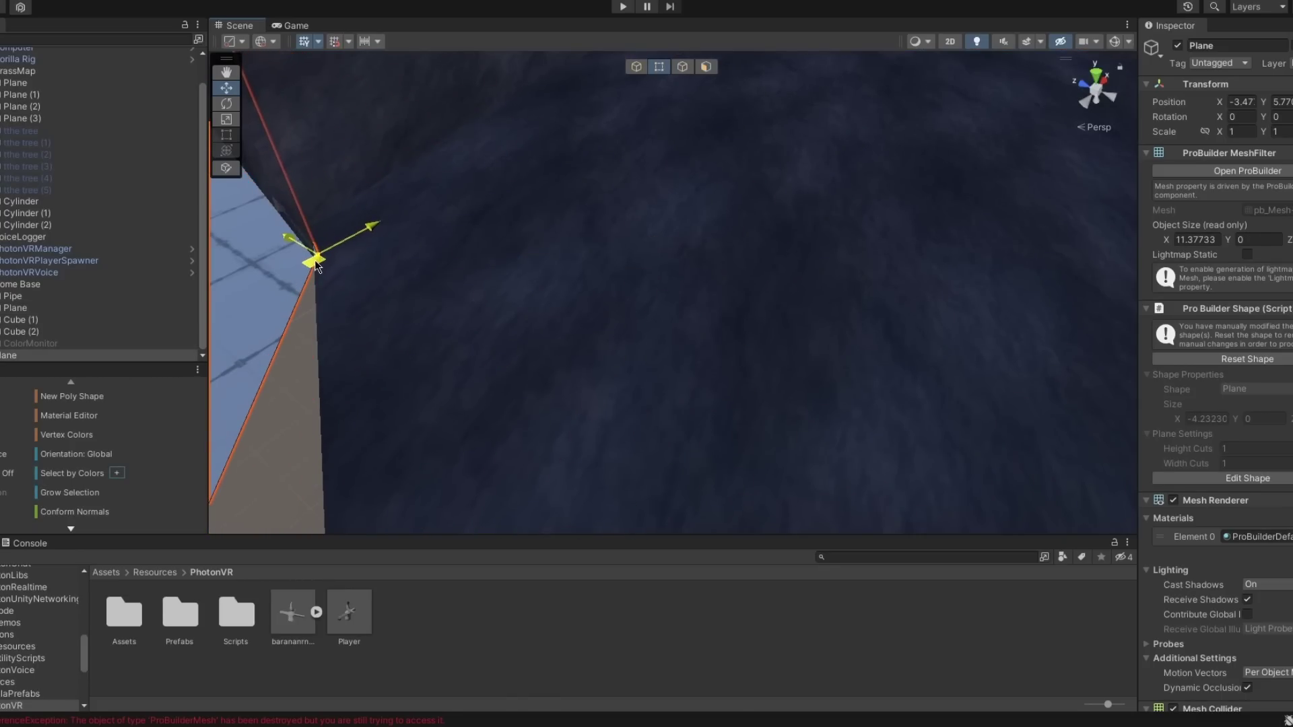
Step: Pull further outer vertices of the ceiling plane onto the adjoining wall corners so its outline follows the cave
right_drag(309, 262, 709, 335)
key(s)
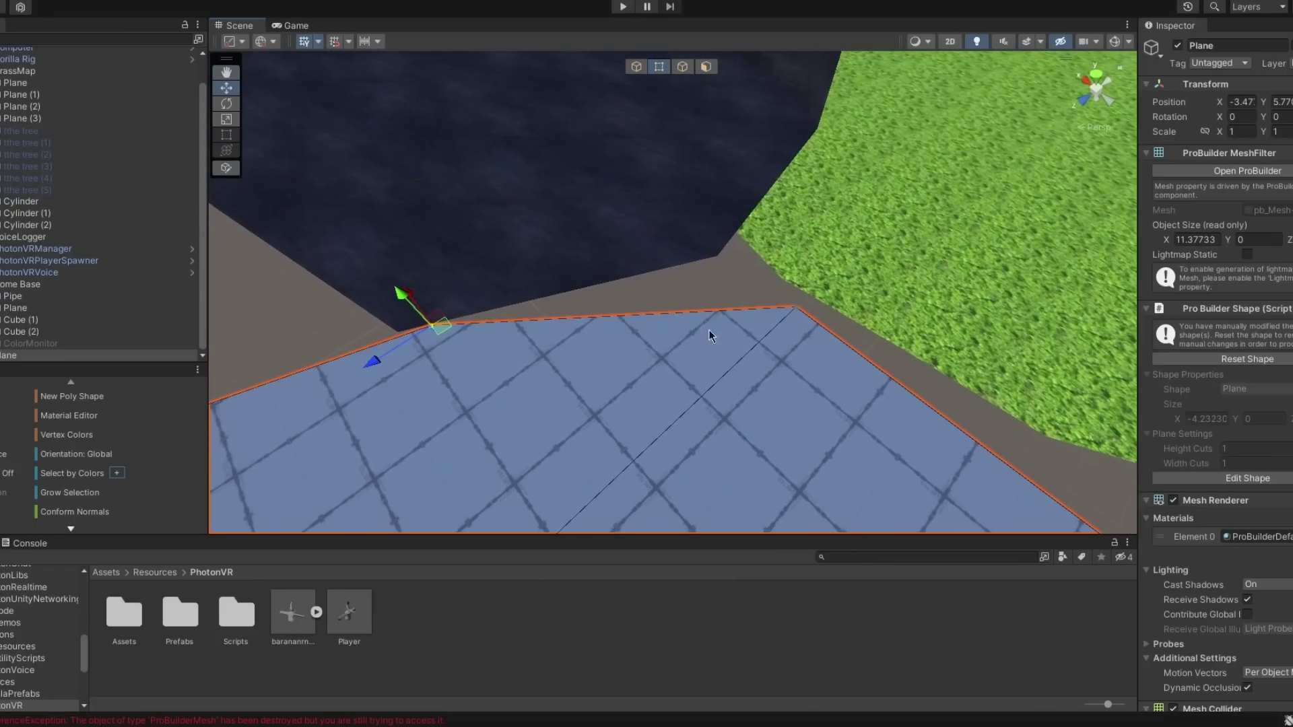
drag(800, 318, 721, 271)
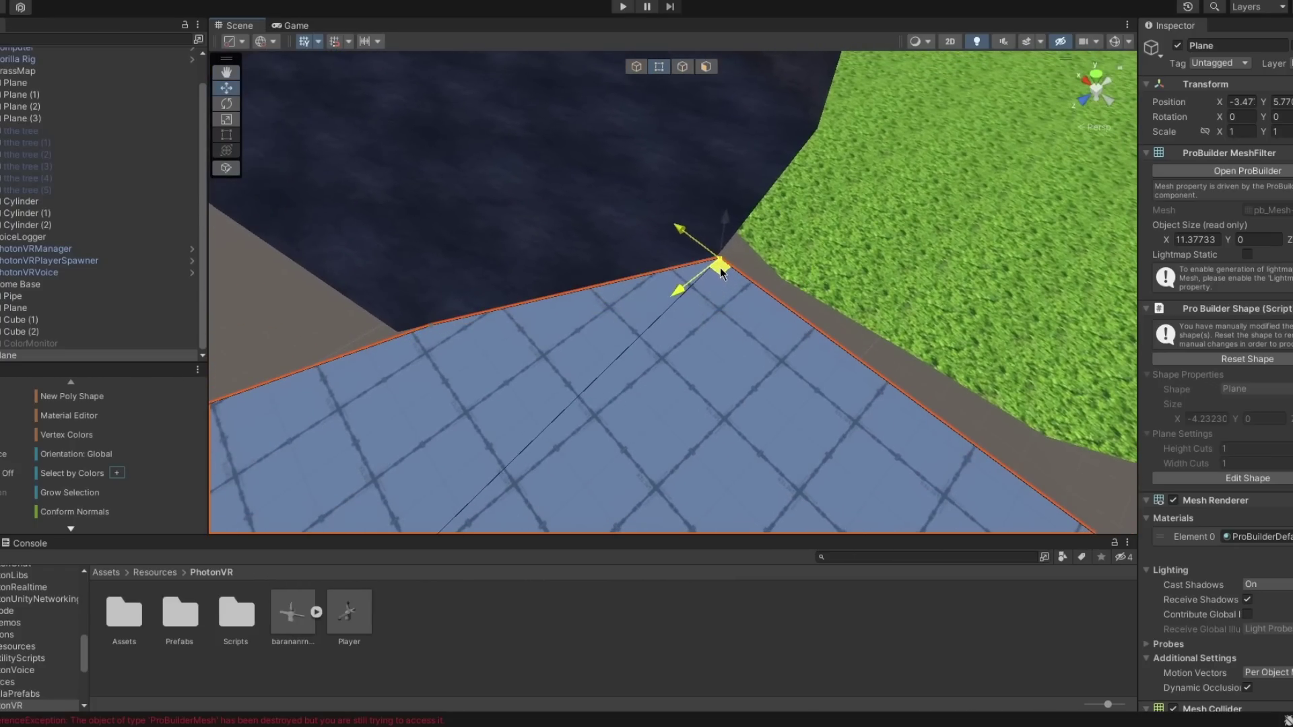
right_drag(720, 272, 666, 246)
key(w)
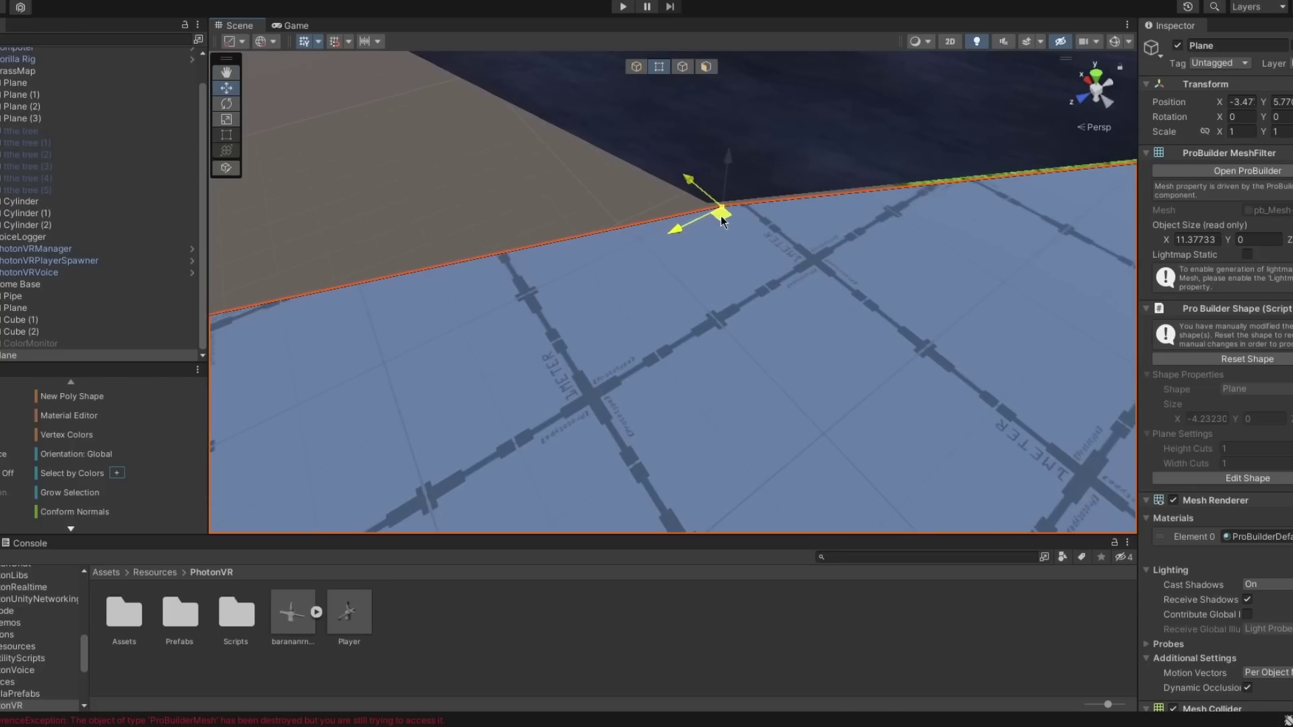
alt+drag(717, 210, 685, 255)
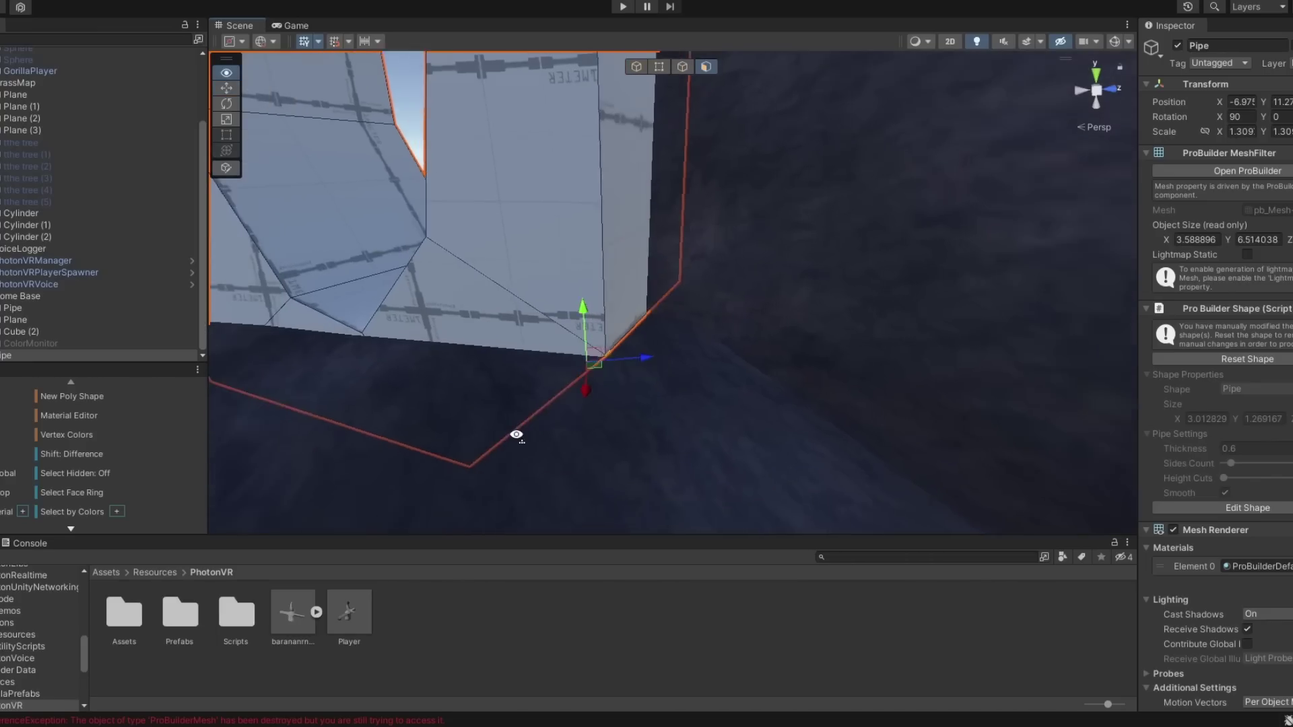
Step: Select the adjacent outer faces on the pipe's upper rim and move them outward to cover the gap in the wall
alt+drag(514, 432, 615, 303)
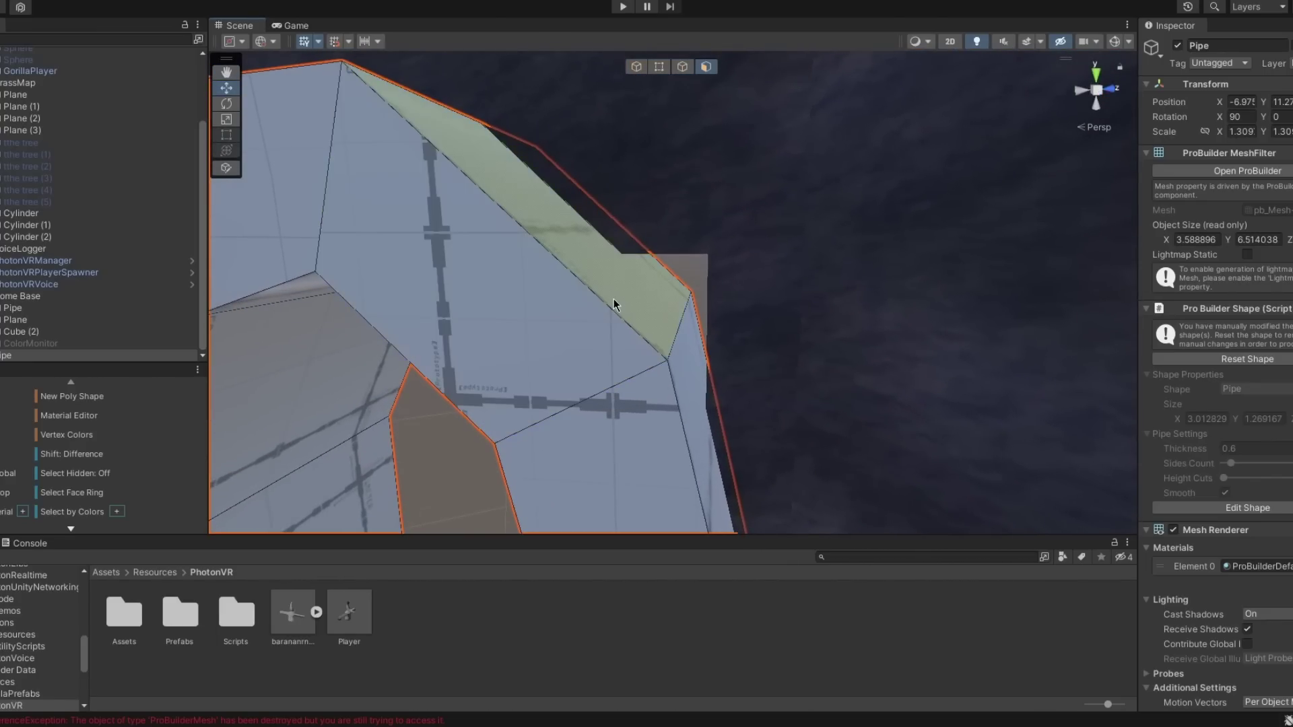
shift+click(692, 356)
alt+drag(692, 356, 694, 448)
drag(631, 281, 662, 226)
click(610, 128)
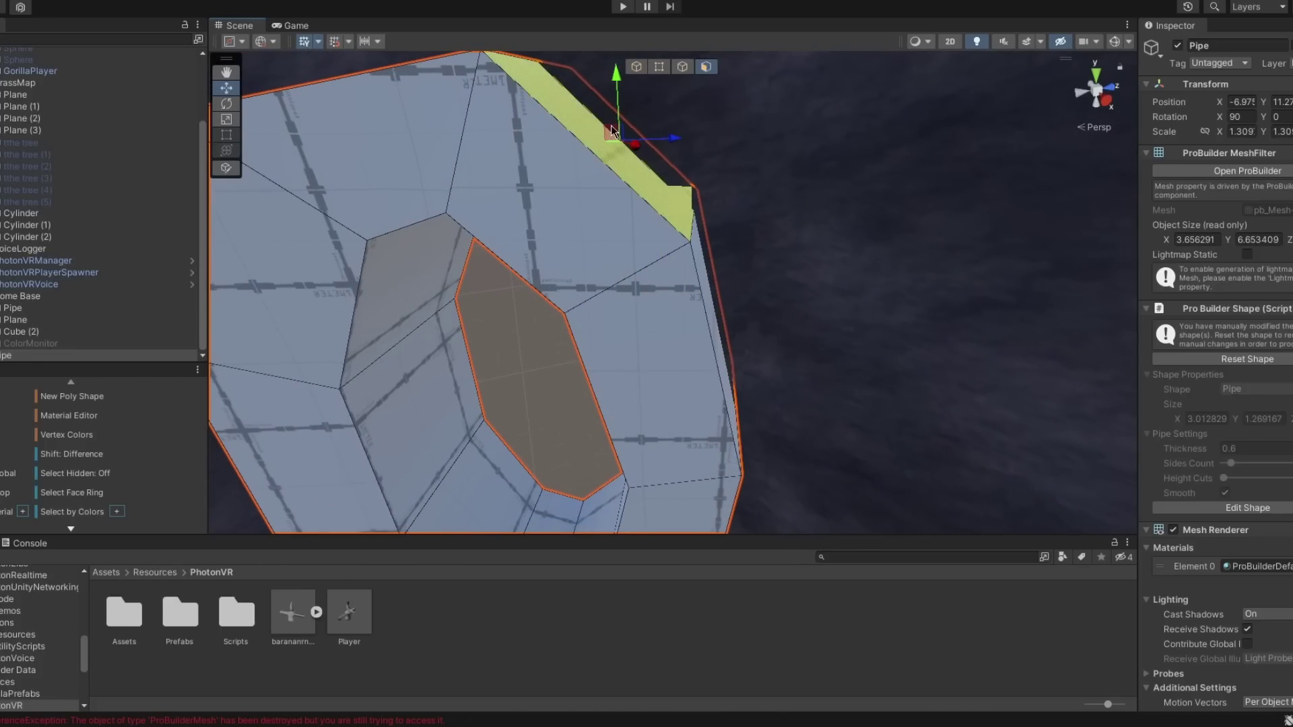
drag(609, 120, 628, 125)
Step: Shift another outer face farther down the pipe's rim to fit the wall opening
right_drag(624, 157, 703, 62)
click(692, 411)
right_drag(692, 411, 758, 424)
mouse_move(757, 426)
alt+mouse_down()
mouse_move(764, 398)
mouse_move(756, 404)
alt+mouse_up()
drag(672, 384, 676, 349)
click(645, 369)
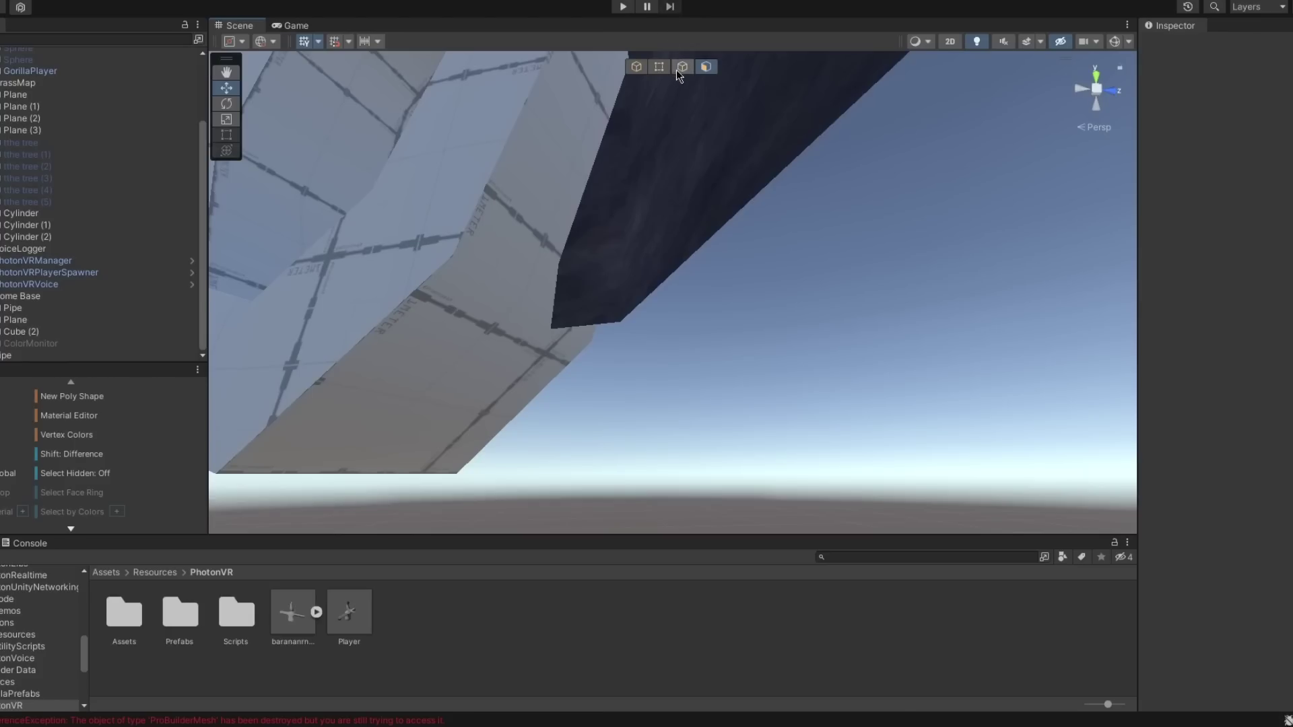
Step: Select the pipe's lower outer edge and move it outward to cover the bottom corner of the wall opening
click(507, 307)
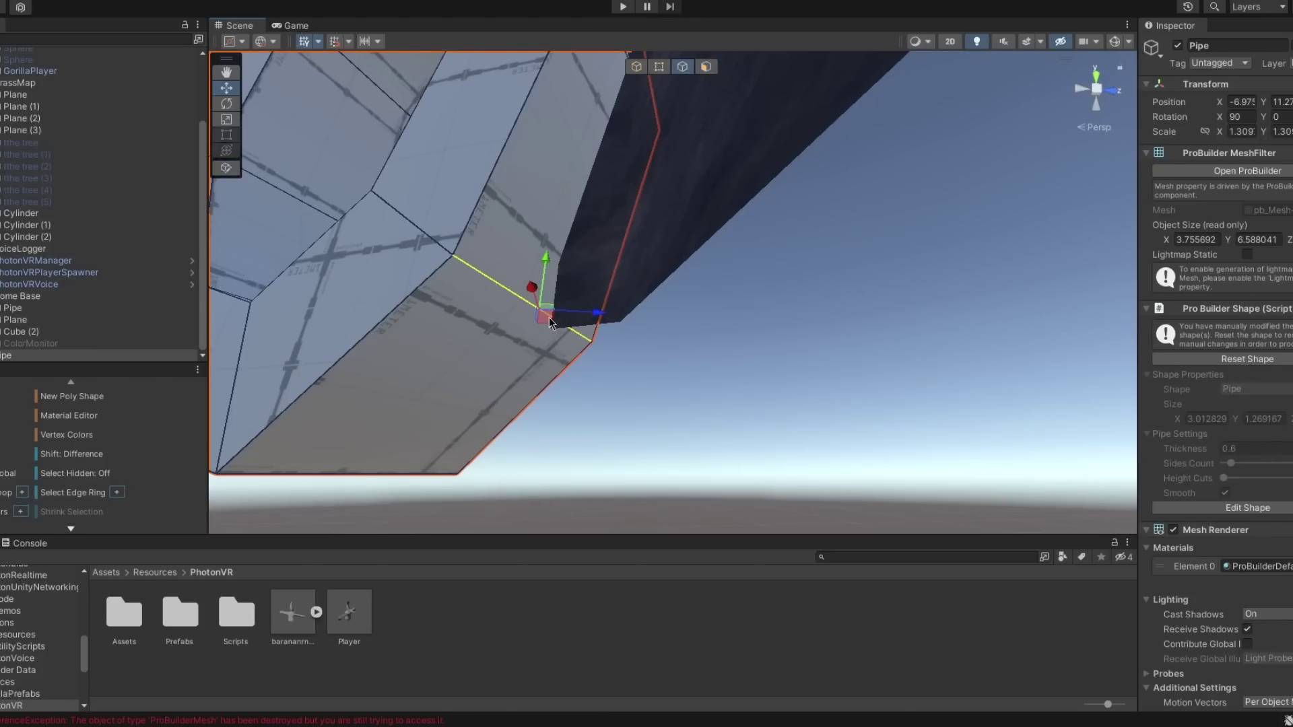
drag(550, 323, 570, 345)
right_drag(605, 381, 658, 409)
key(a)
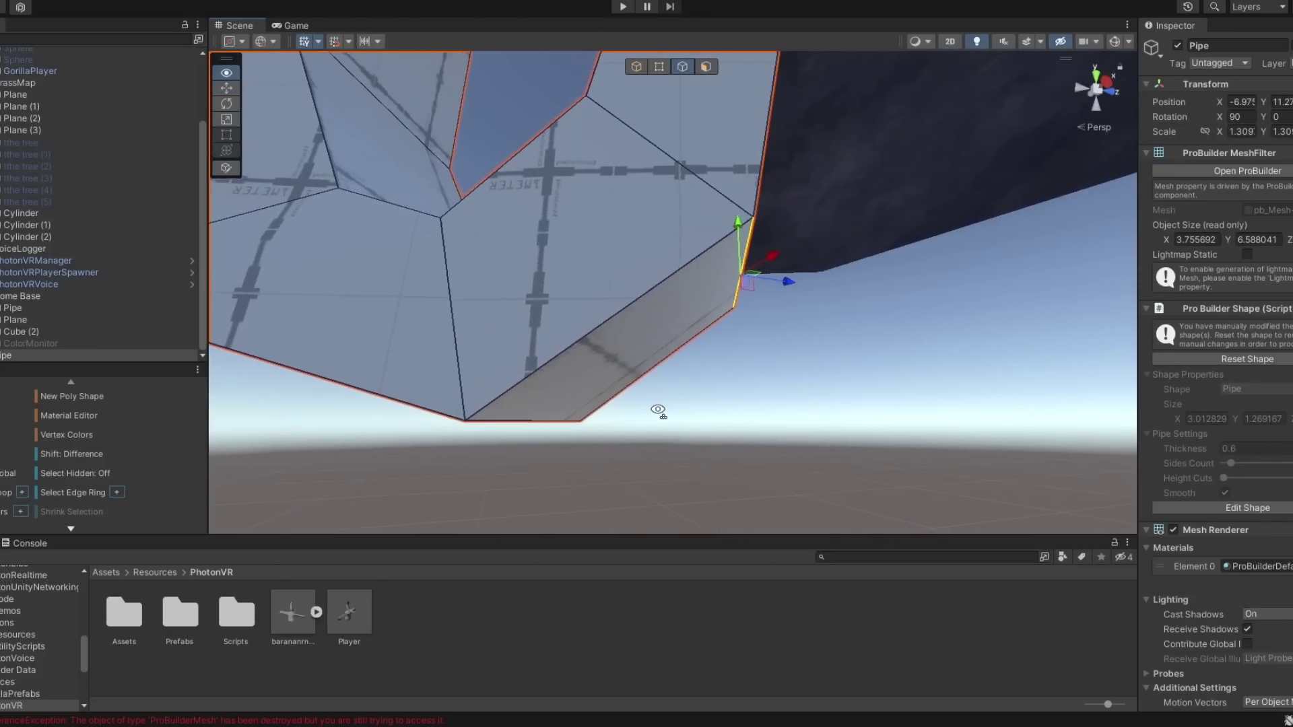
alt+drag(658, 410, 583, 592)
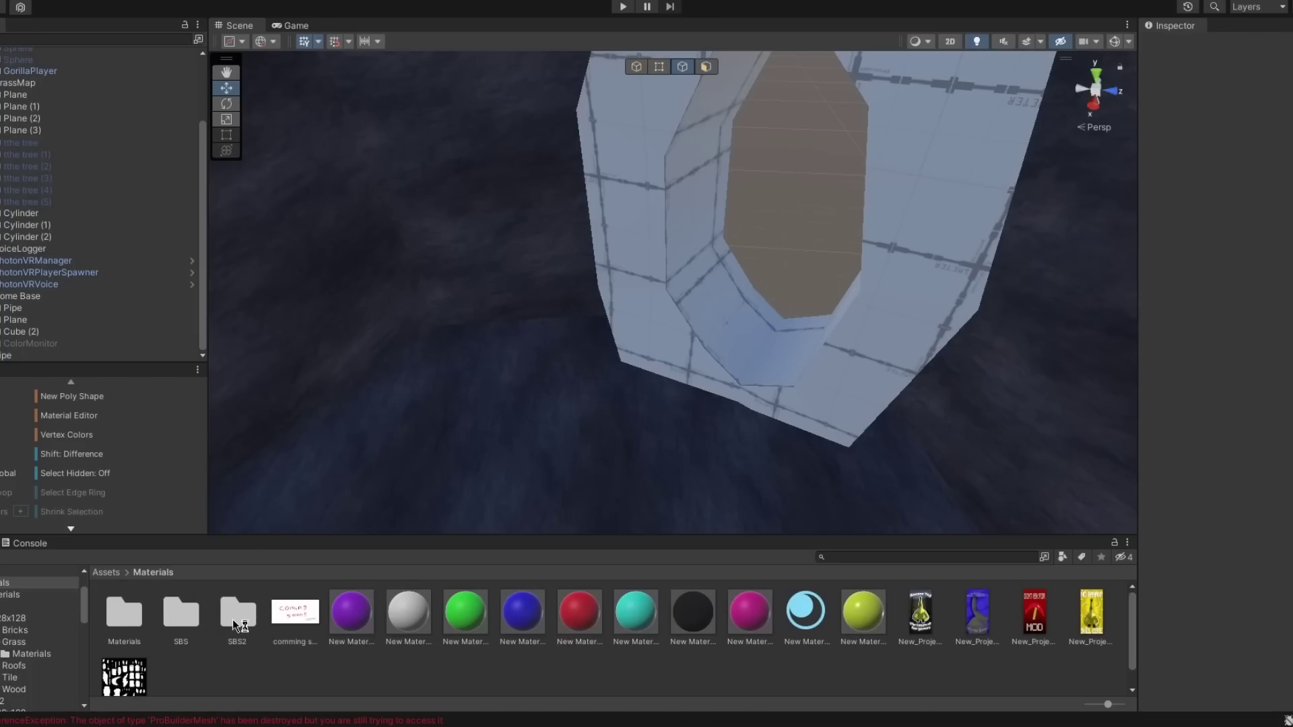
Step: Open the stone materials folder inside the SBS2 128x128 texture pack
double_click(237, 614)
double_click(124, 613)
double_click(463, 614)
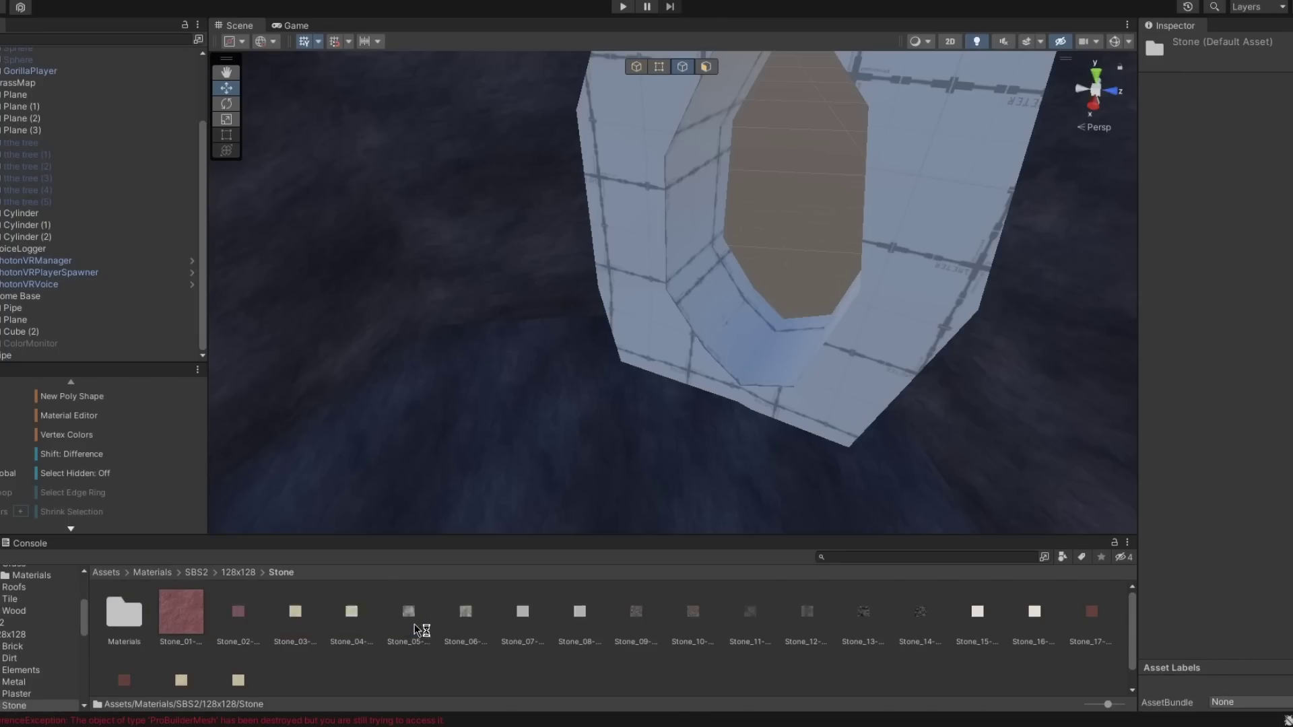
double_click(114, 623)
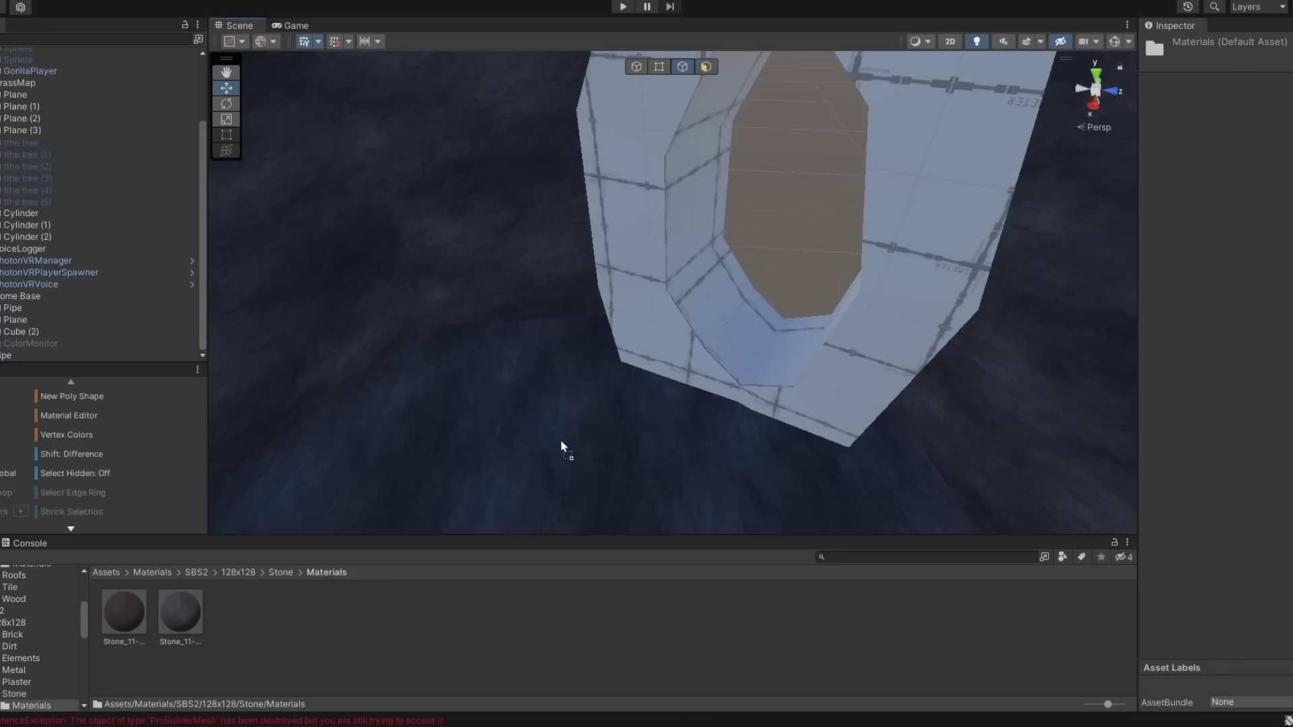
Step: Draw a flat ProBuilder plane about 9.44 wide on the open ground beside the cave
right_drag(560, 448, 804, 238)
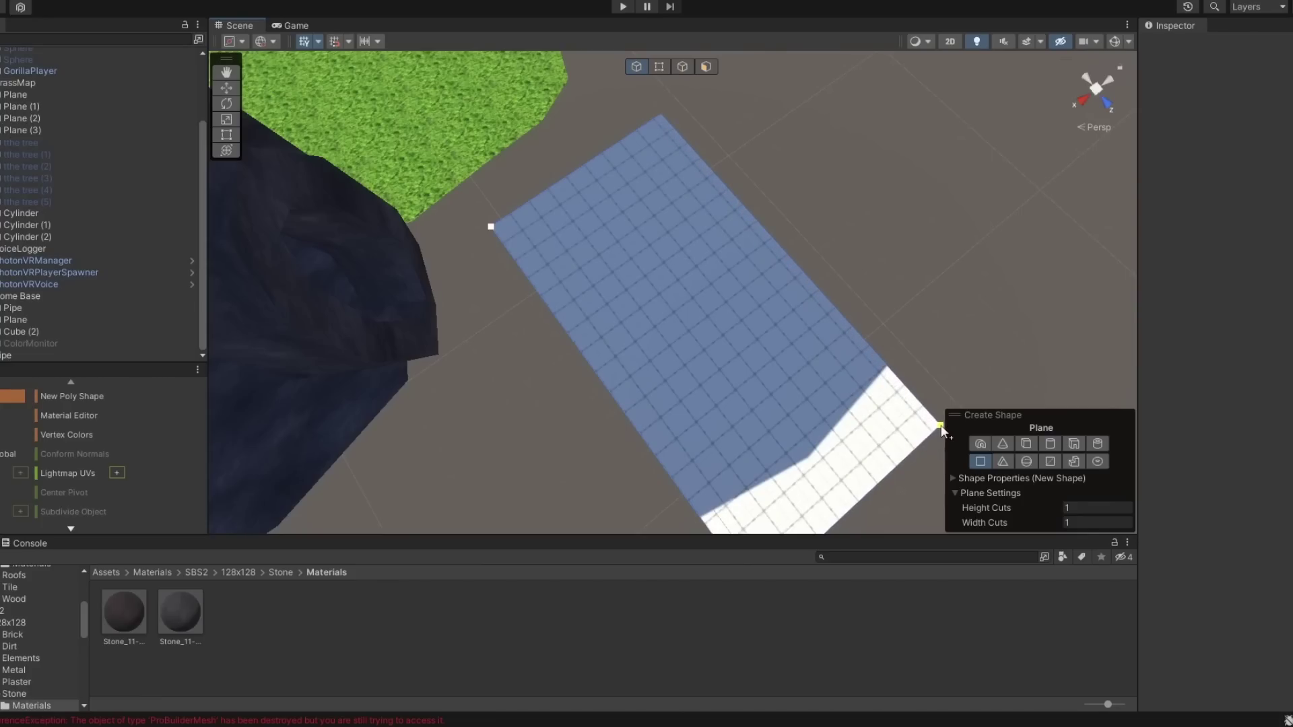
drag(938, 427, 940, 426)
key(Escape)
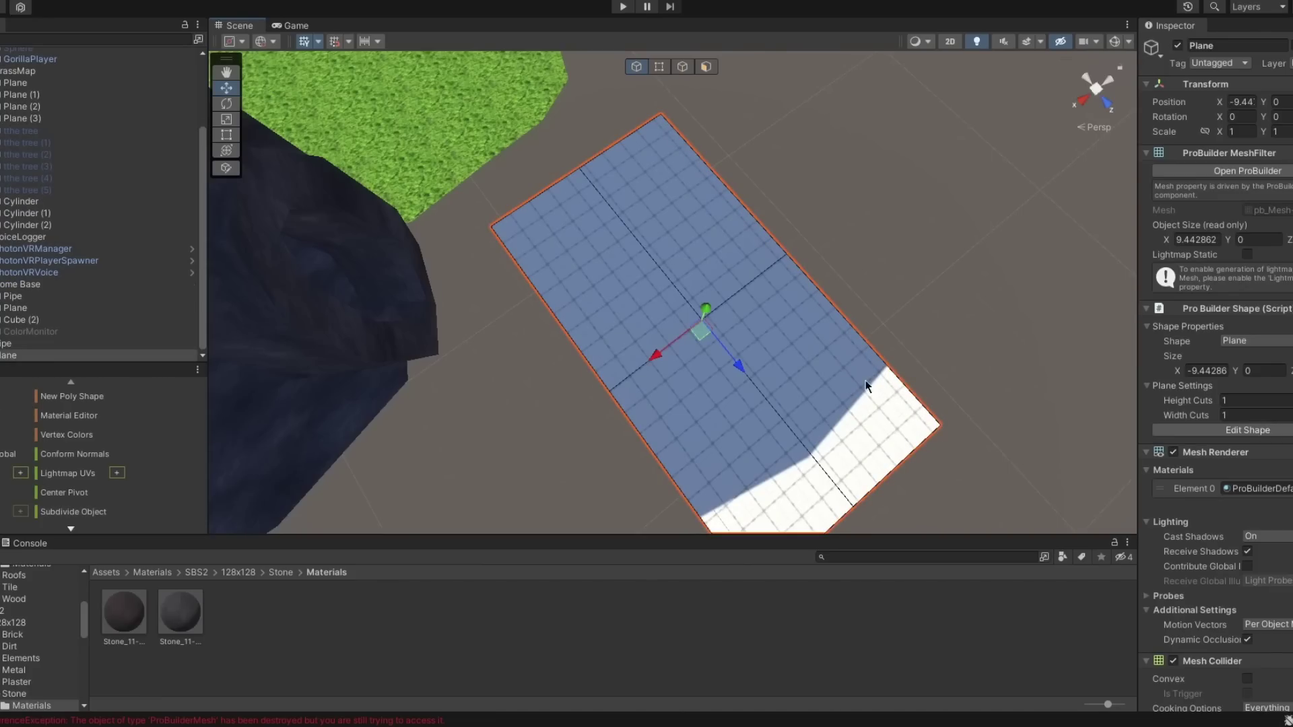
Step: Move the new plane up against the cave's outer wall at about X -7.86, Y 6.66, and subdivide it
right_drag(868, 385, 271, 202)
drag(529, 299, 485, 194)
right_drag(485, 193, 785, 288)
drag(761, 291, 713, 317)
right_drag(713, 316, 707, 290)
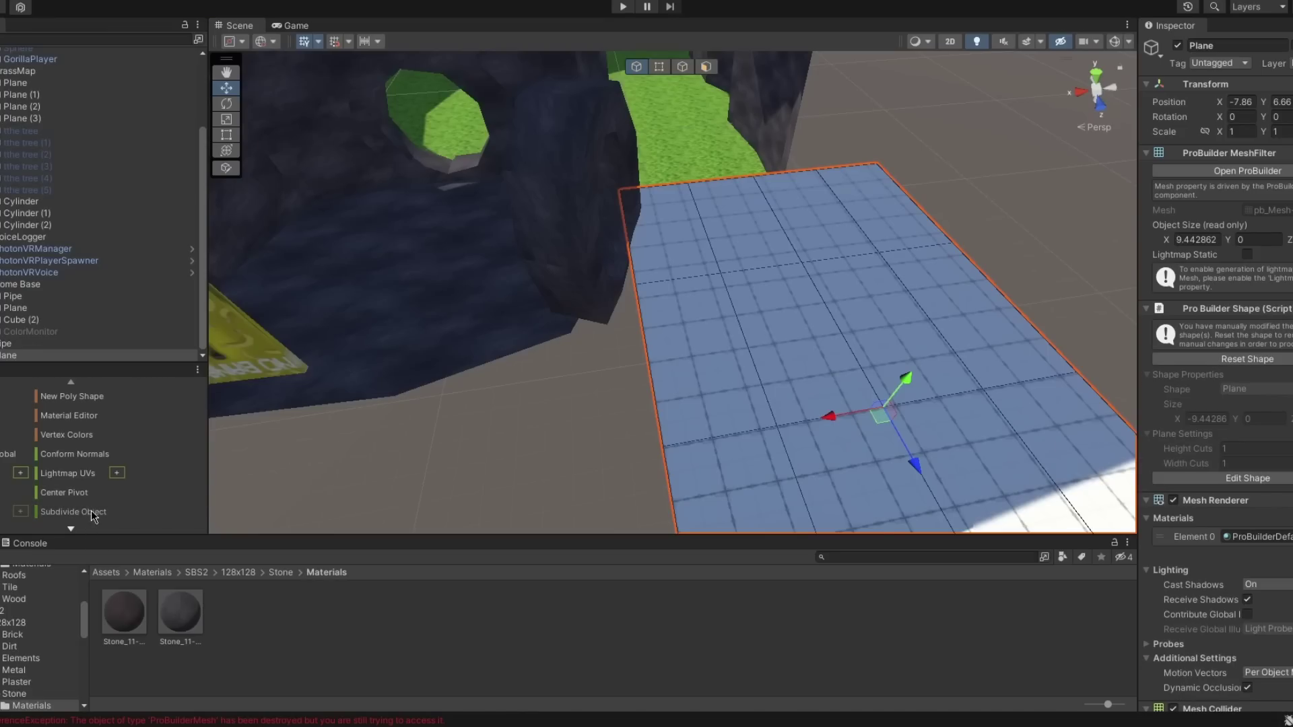
Step: Move individual vertices along the plane's outer border to give the floor an irregular, uneven outline
click(666, 71)
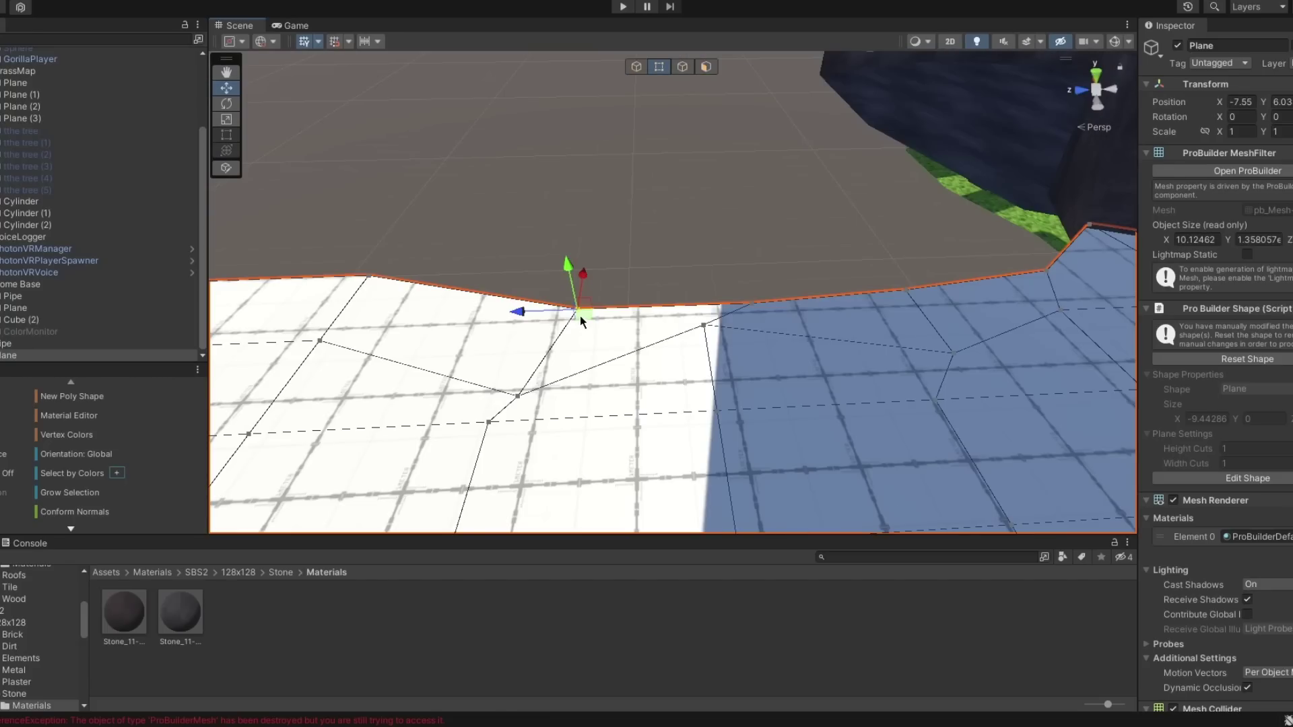
drag(577, 300, 585, 371)
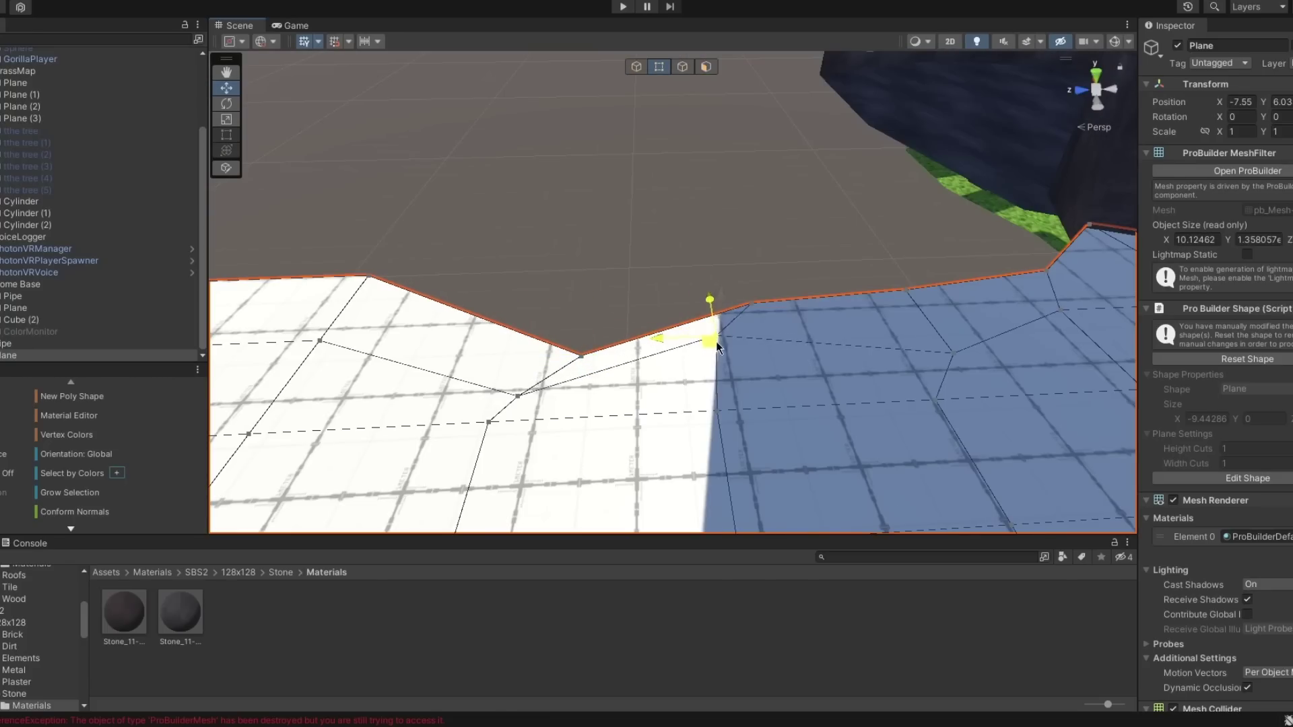
drag(716, 347, 730, 349)
right_drag(729, 350, 679, 303)
click(601, 258)
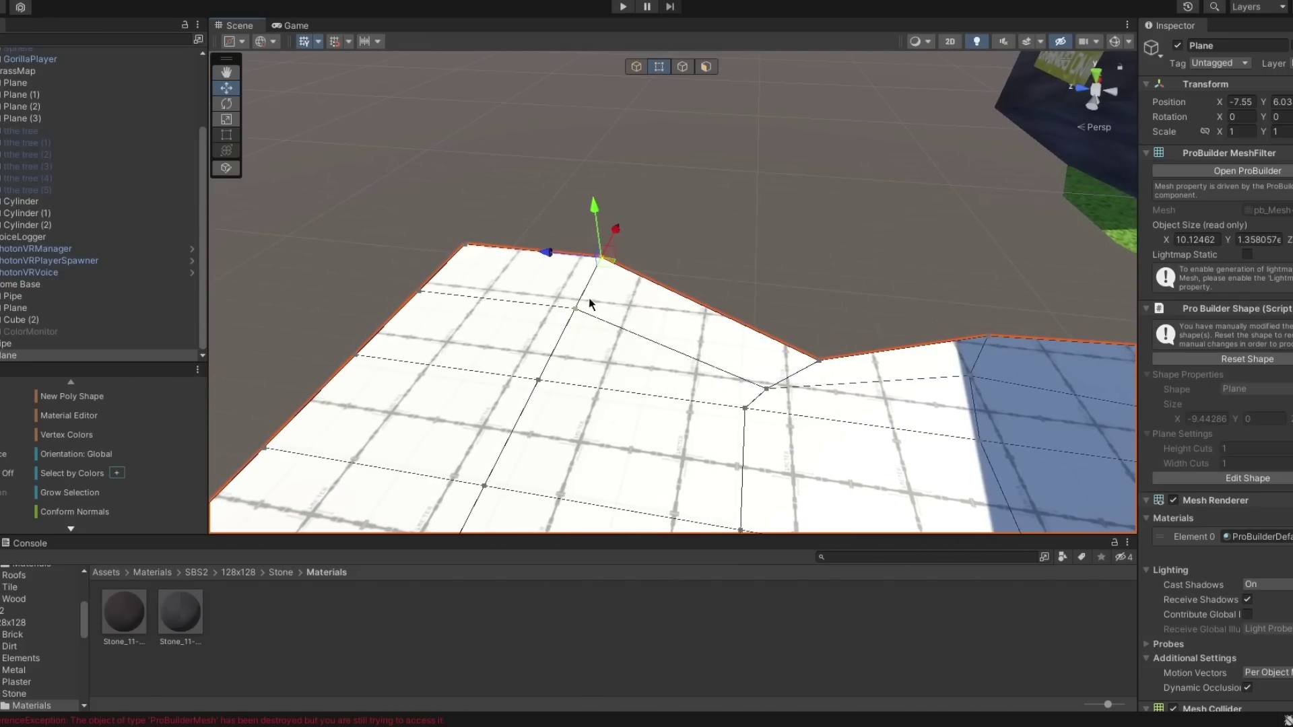
drag(608, 266, 542, 296)
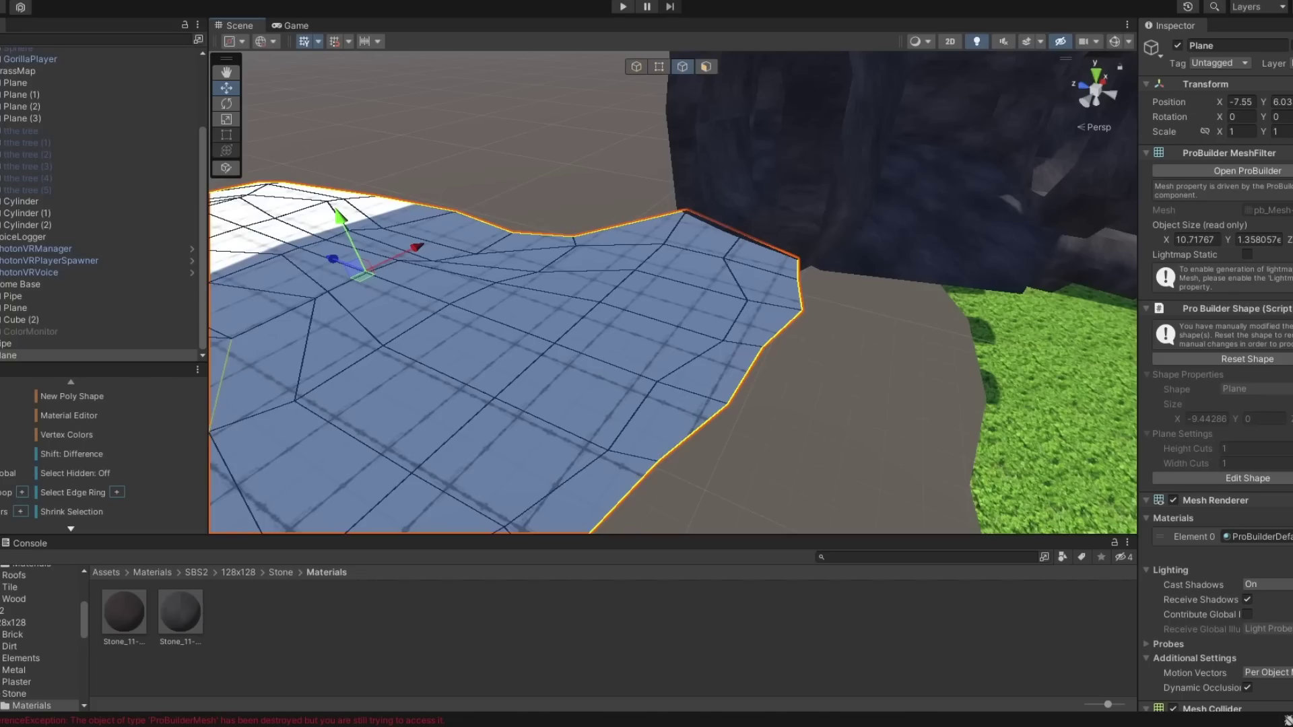
Step: Extrude the plane's outer border edges upward to form surrounding walls about 5.09 high
key(ctrl+e)
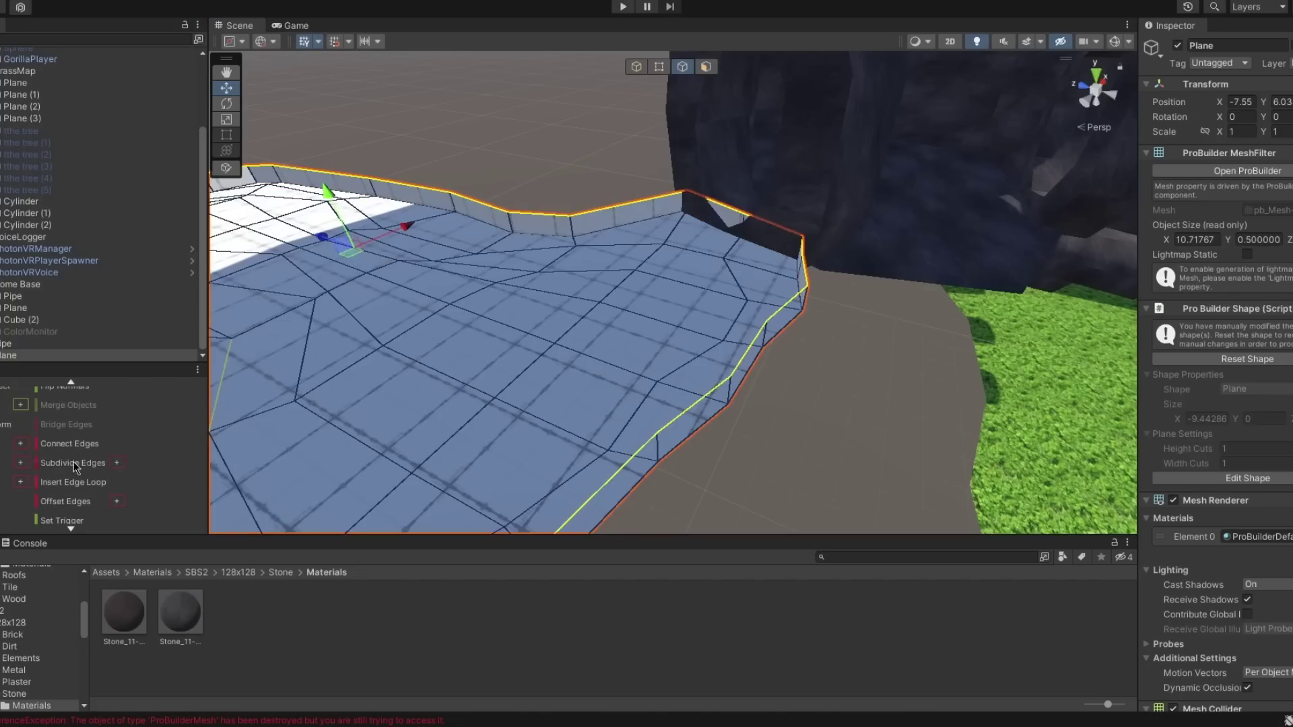
alt+drag(572, 464, 541, 180)
scroll(531, 350, down, 2)
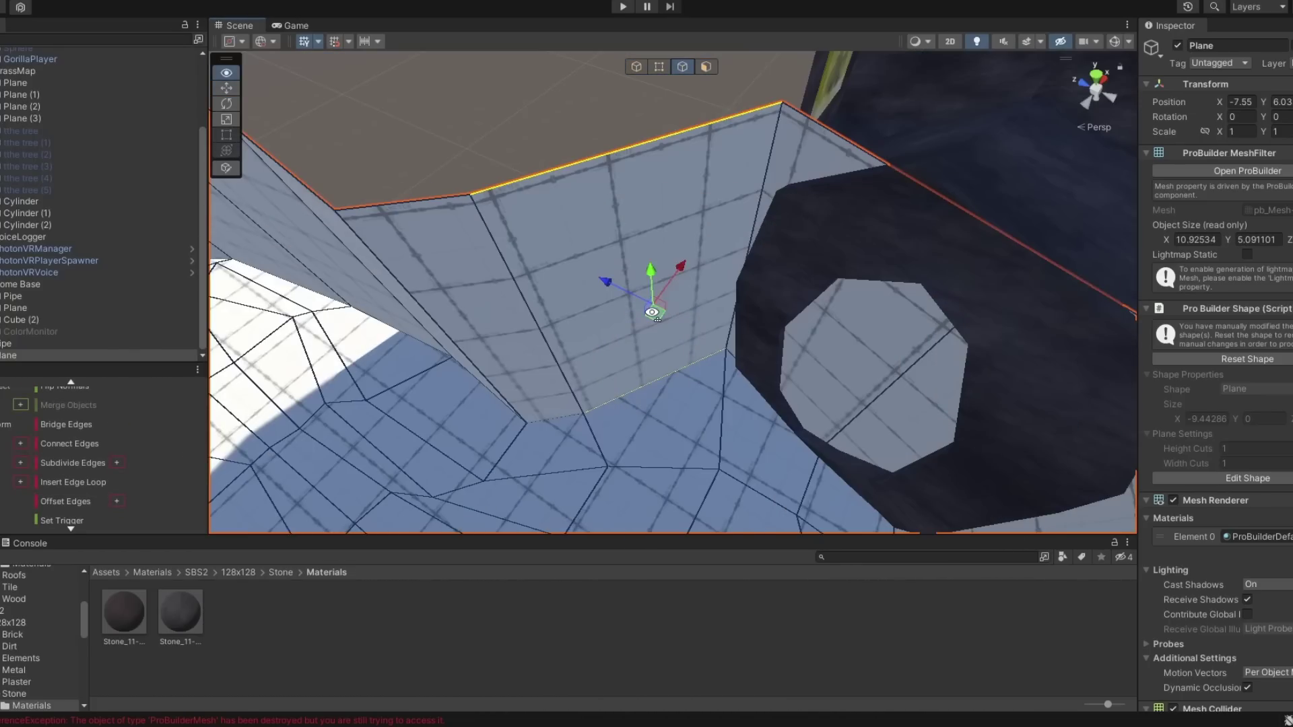
alt+drag(653, 313, 641, 265)
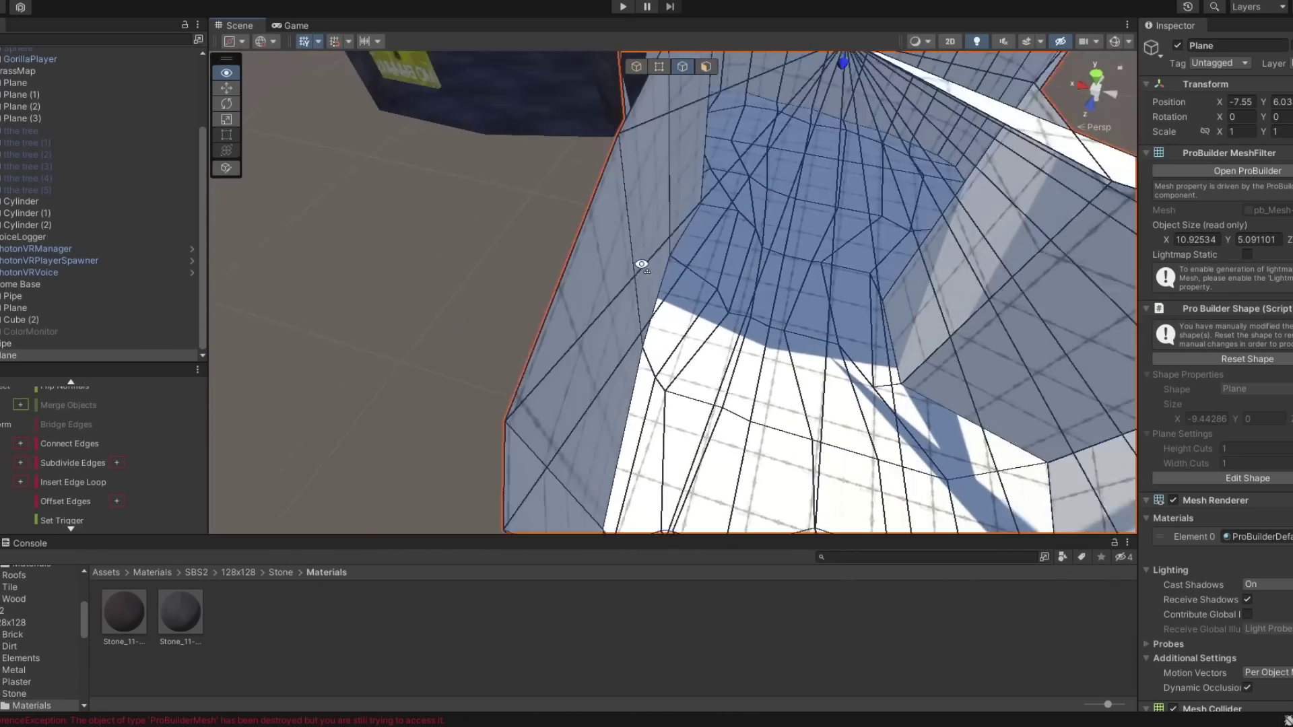
Step: Texture the walled plane with the Stone_11 material and subdivide the whole object
right_drag(641, 264, 791, 186)
key(s)
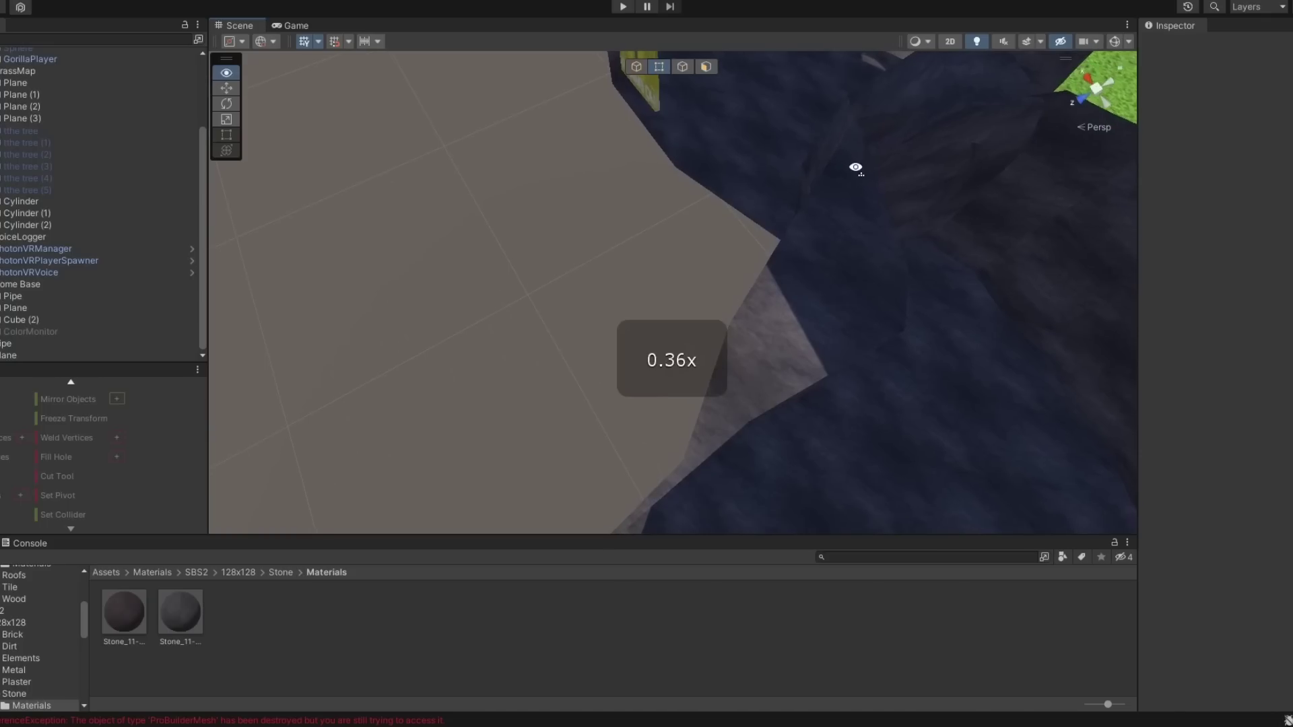
scroll(852, 176, up, 10)
right_drag(854, 168, 799, 635)
key(s)
key(w)
key(w)
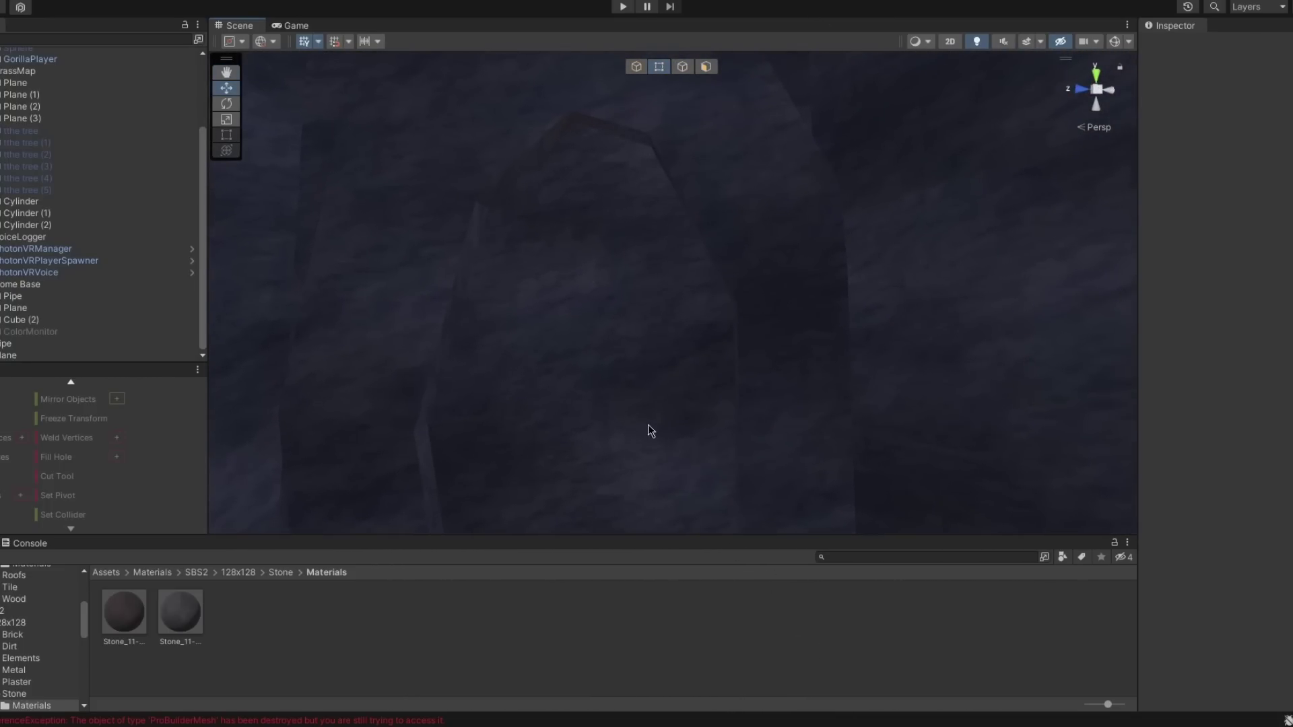
click(649, 425)
right_drag(705, 456, 680, 510)
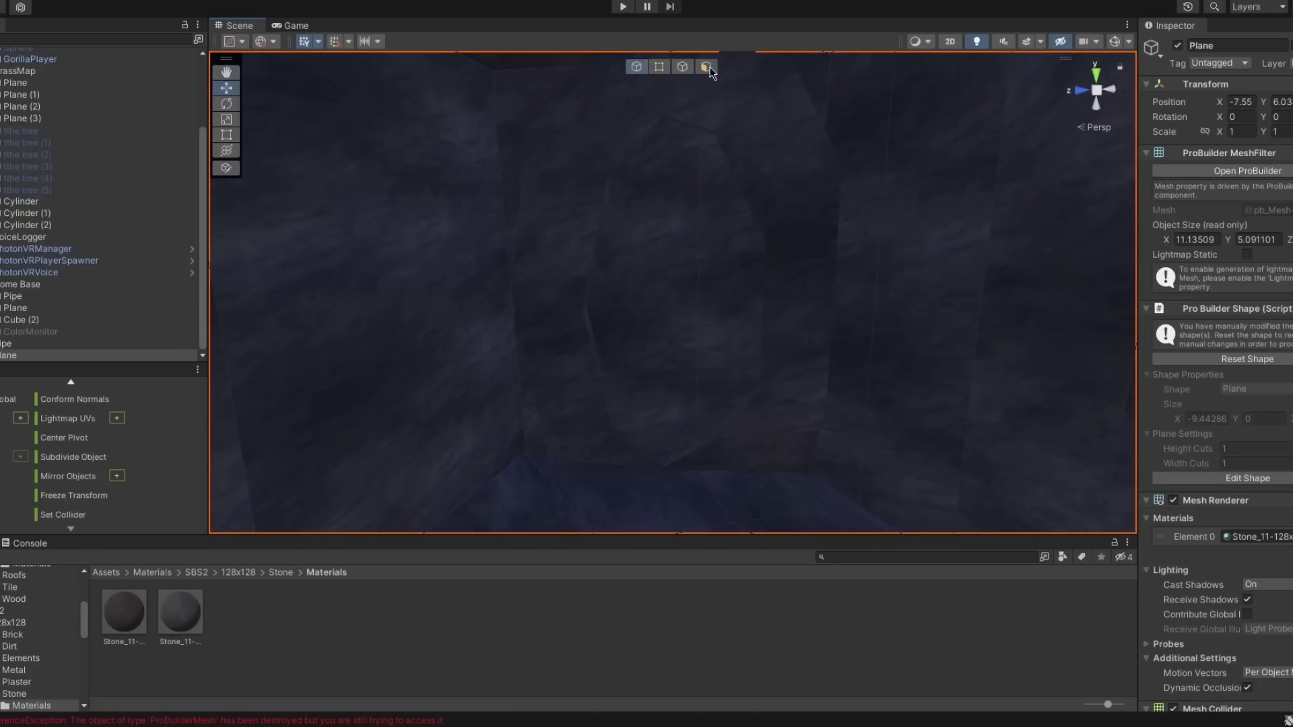
click(76, 461)
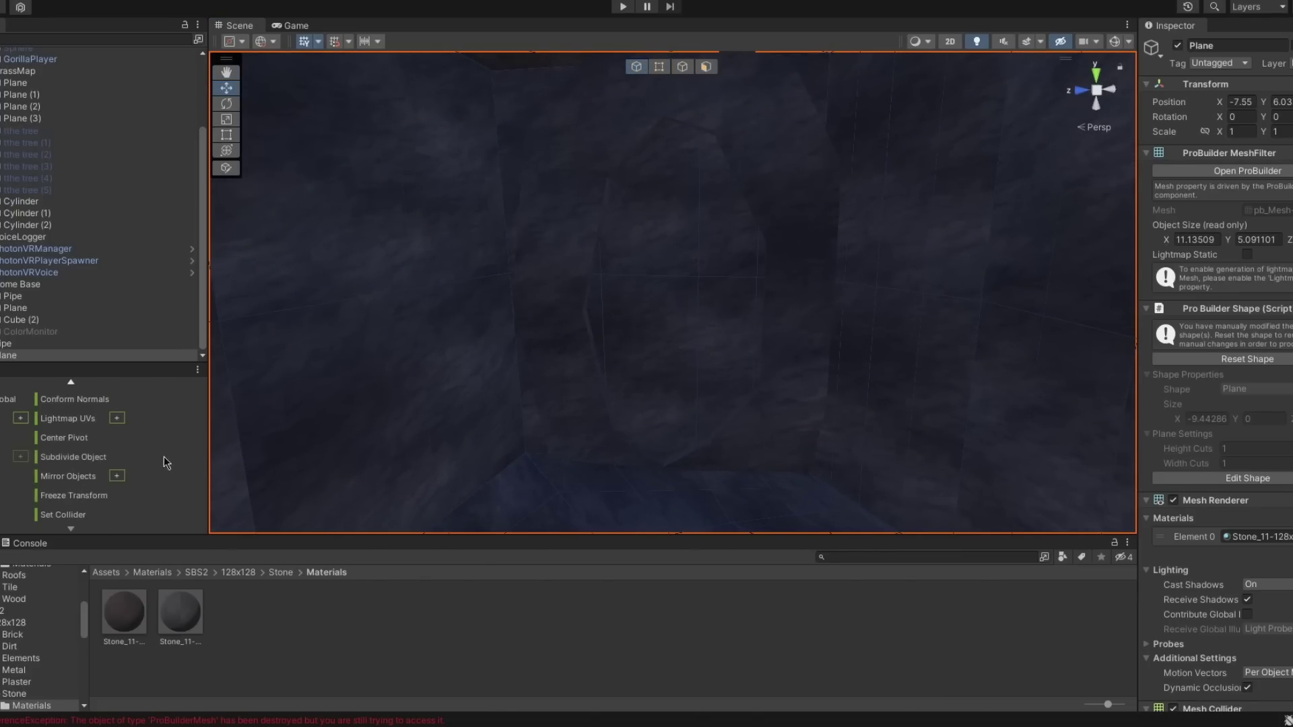
Step: Switch to face selection and select a face on the room's rocky end wall
click(709, 68)
right_drag(758, 224, 689, 243)
click(690, 242)
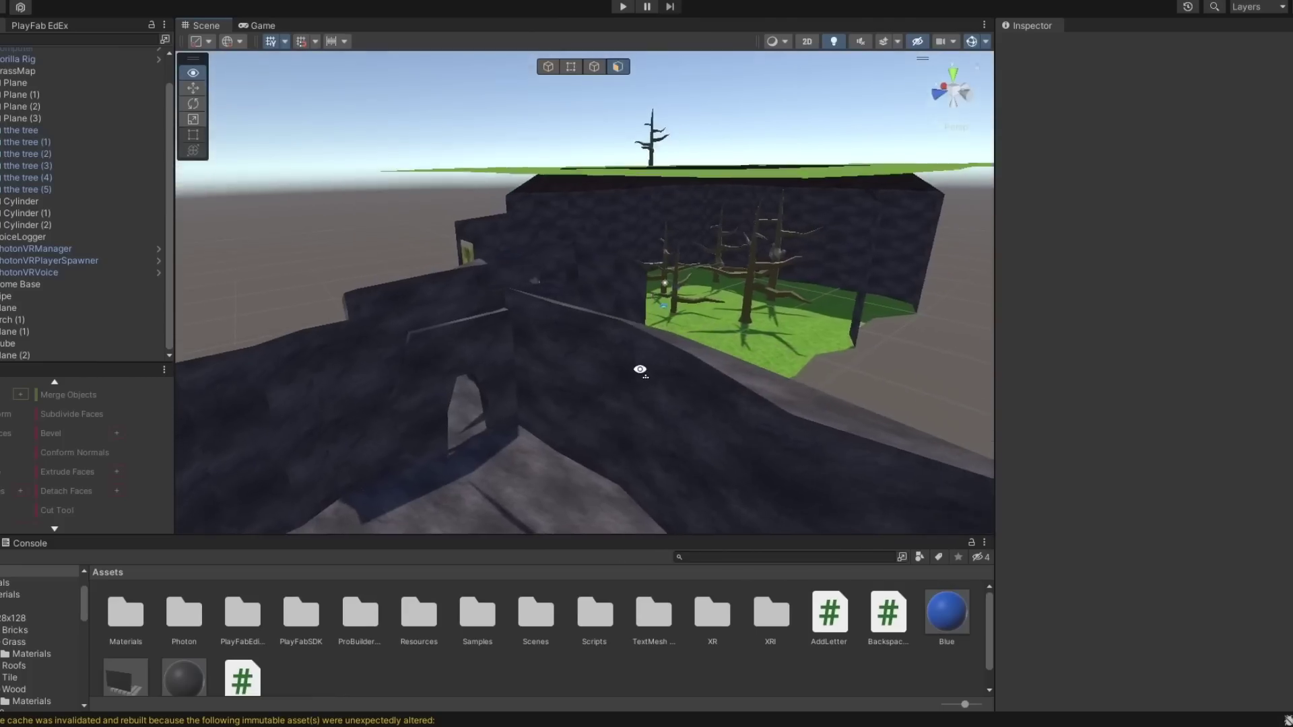
Step: Place a new cube at the tunnel opening in the cave wall, at about X -1.72, Y 6.33
right_drag(641, 369, 941, 491)
right_drag(283, 447, 248, 378)
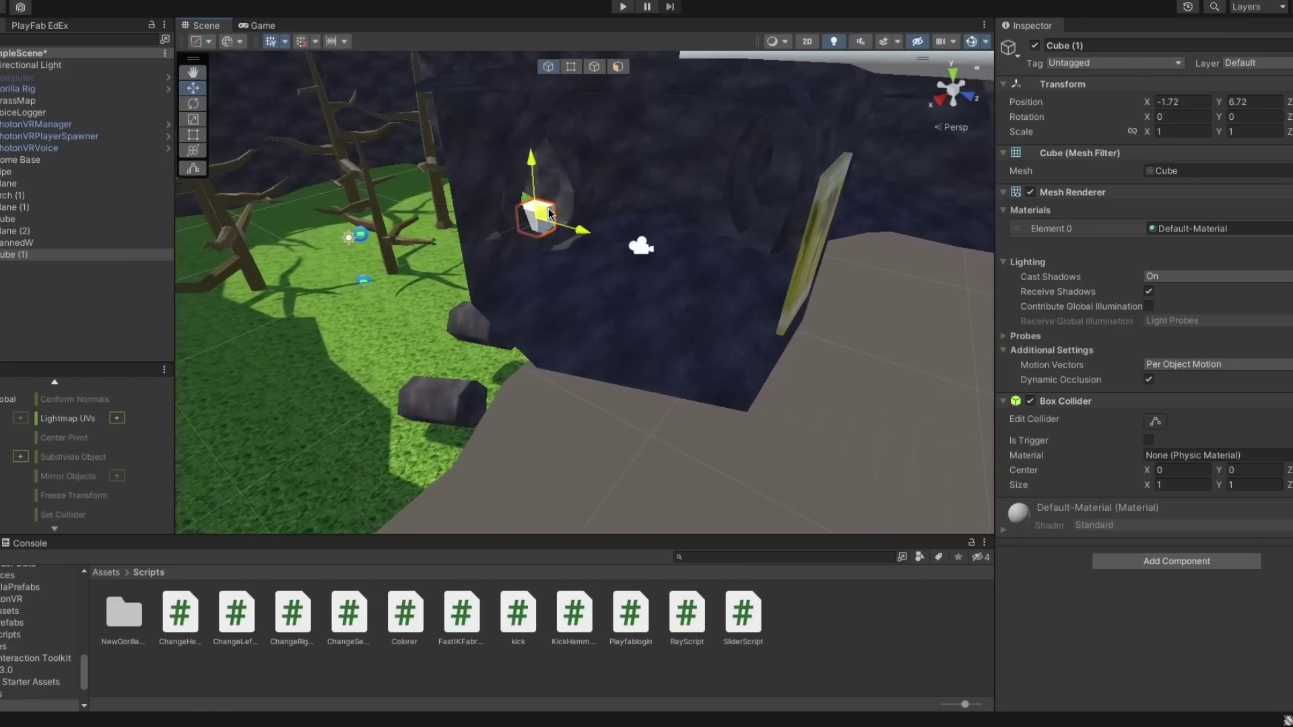
key(w)
right_drag(552, 216, 654, 174)
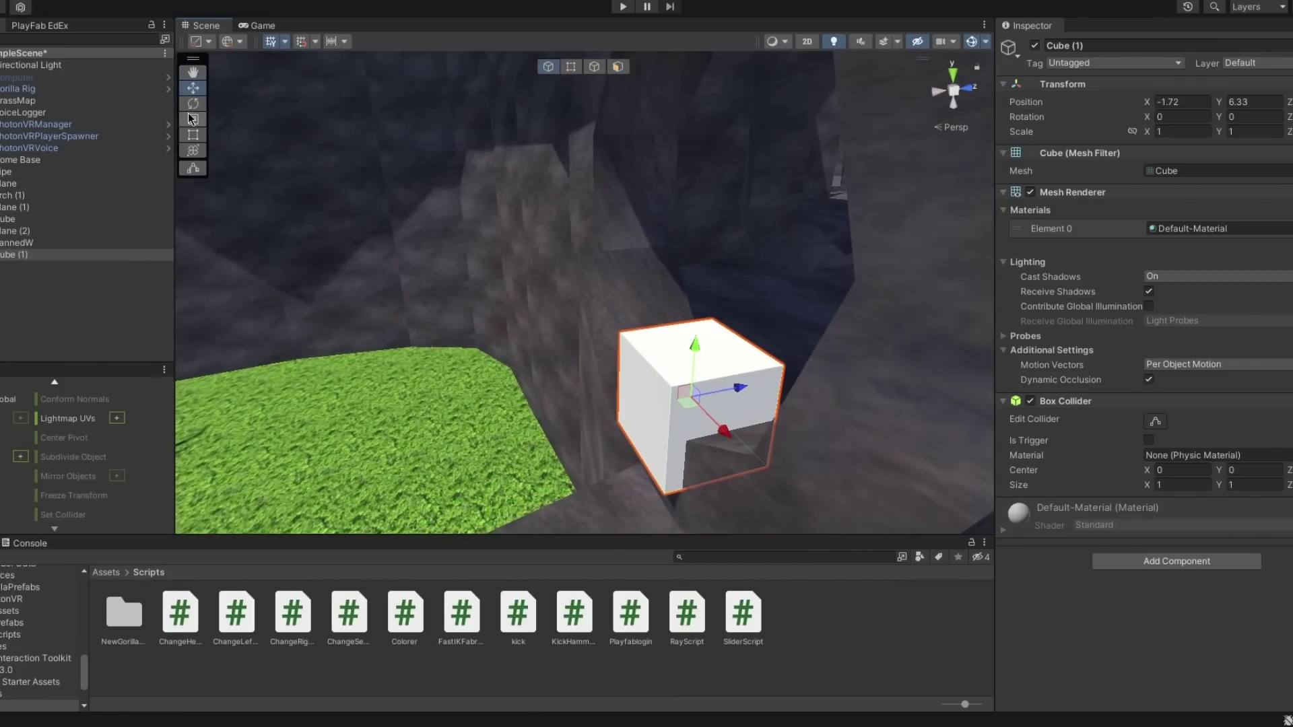
Step: Scale the cube into a large panel of about 4.16 in X and 4.14 in Y
drag(736, 390, 718, 395)
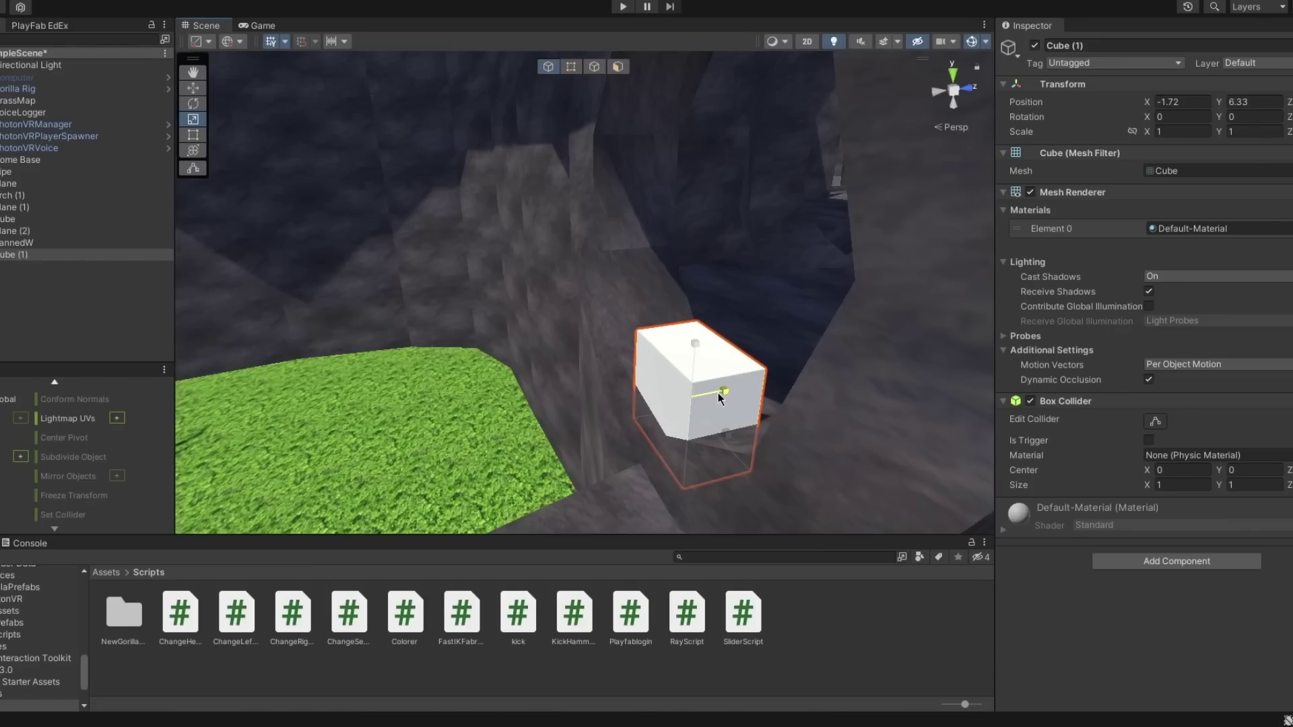
drag(718, 439, 773, 517)
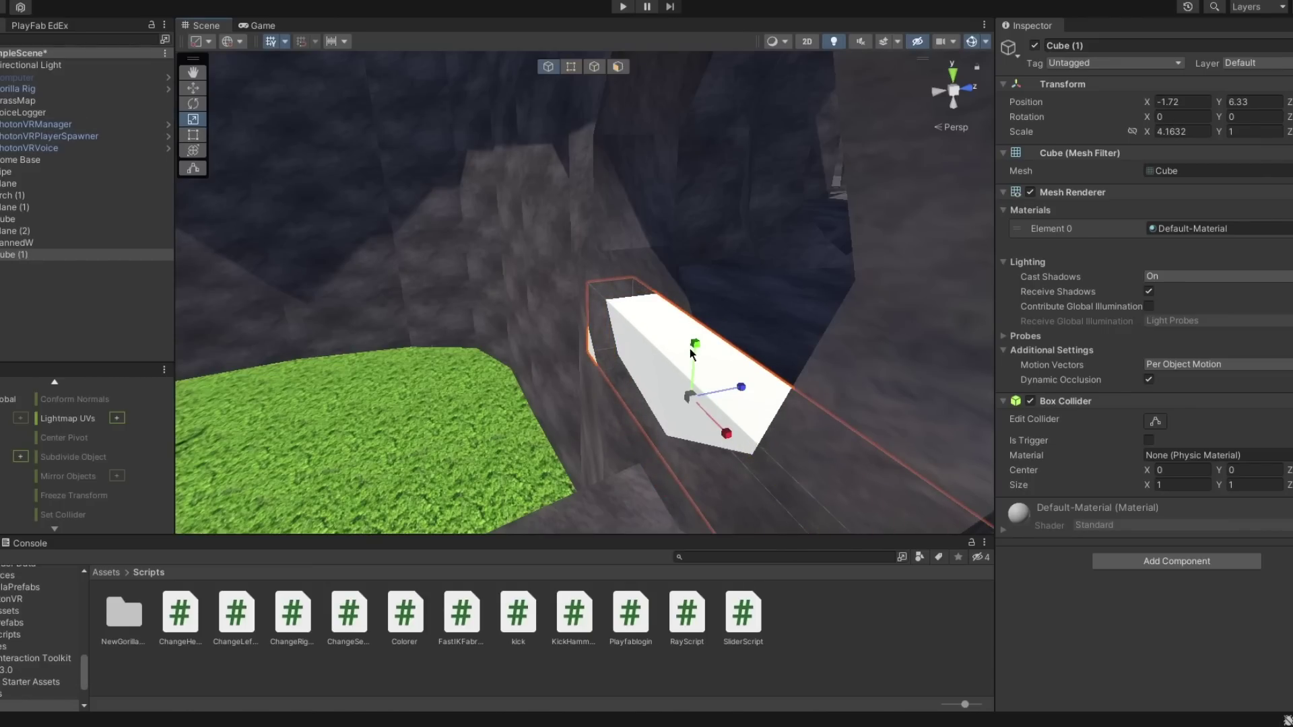
drag(690, 349, 690, 205)
key(a)
right_drag(689, 204, 835, 173)
key(s)
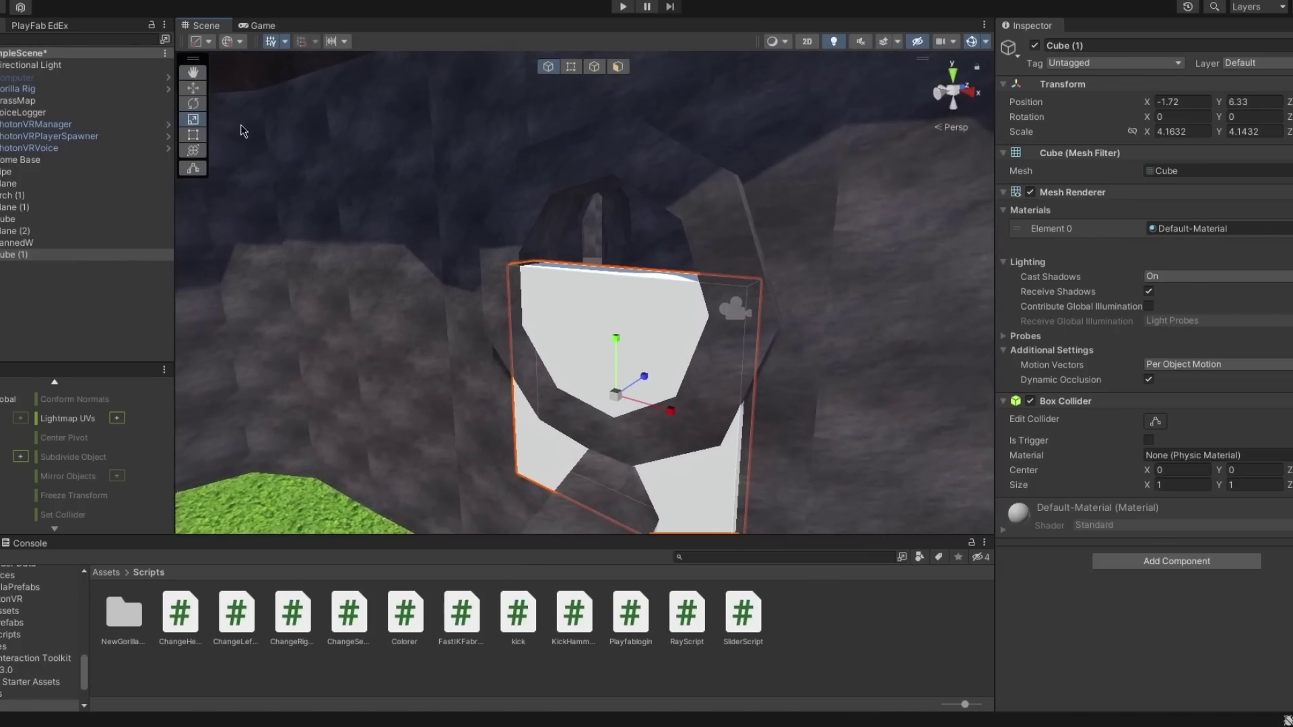
Step: Raise the cube to about Y 8.27 so it covers the round tunnel opening
drag(613, 352, 623, 229)
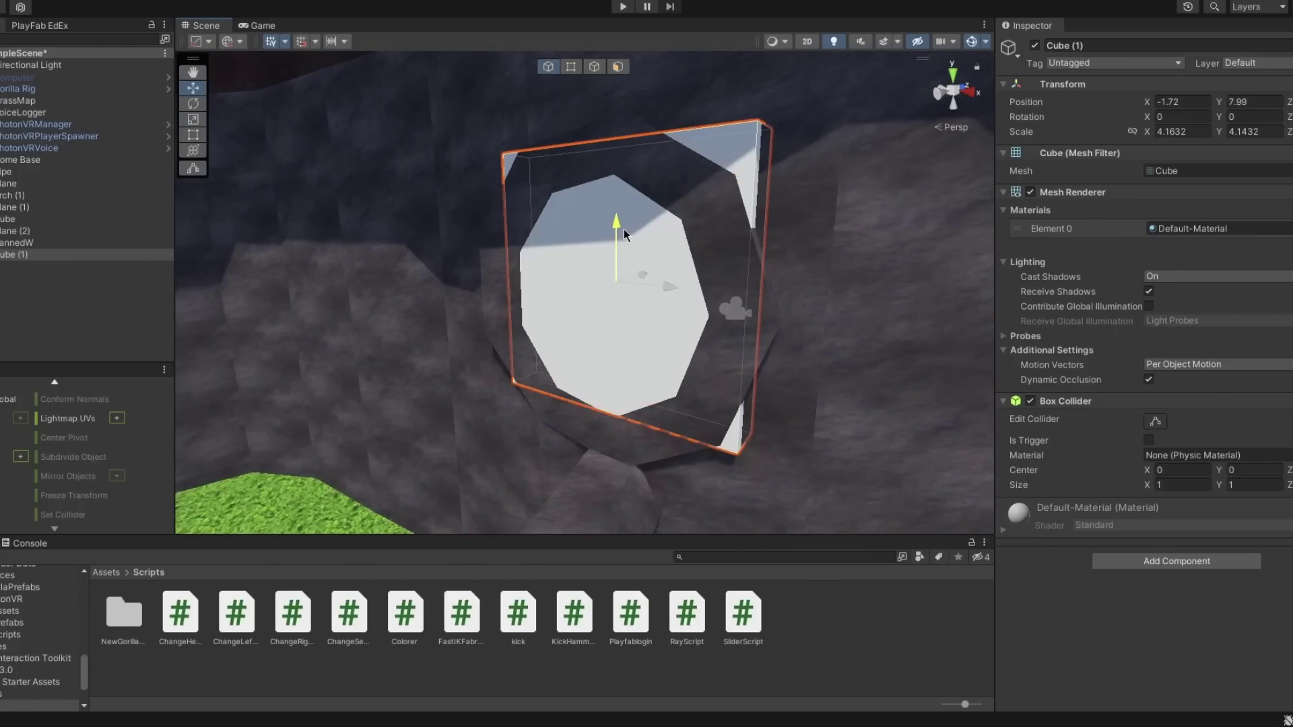
right_drag(624, 229, 561, 261)
drag(561, 260, 577, 258)
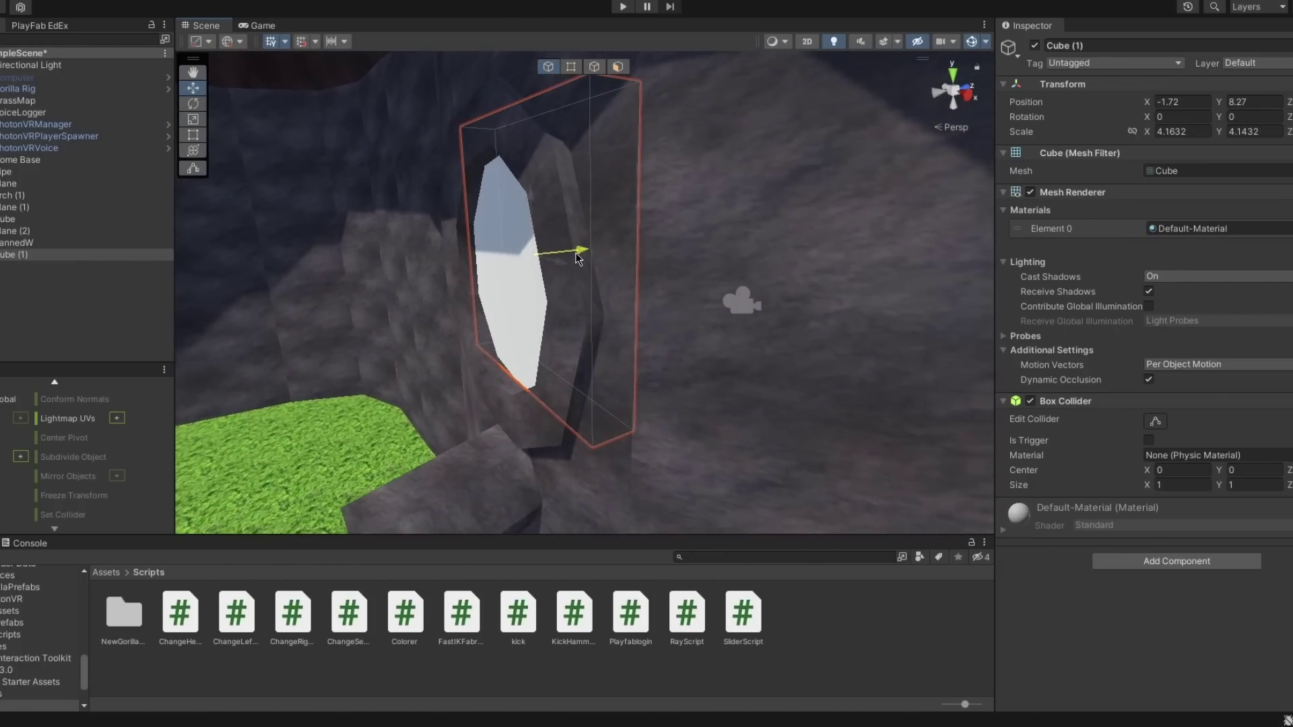
Step: Flatten the cube in depth to a thin panel and shift it into the tunnel opening
right_drag(577, 258, 188, 112)
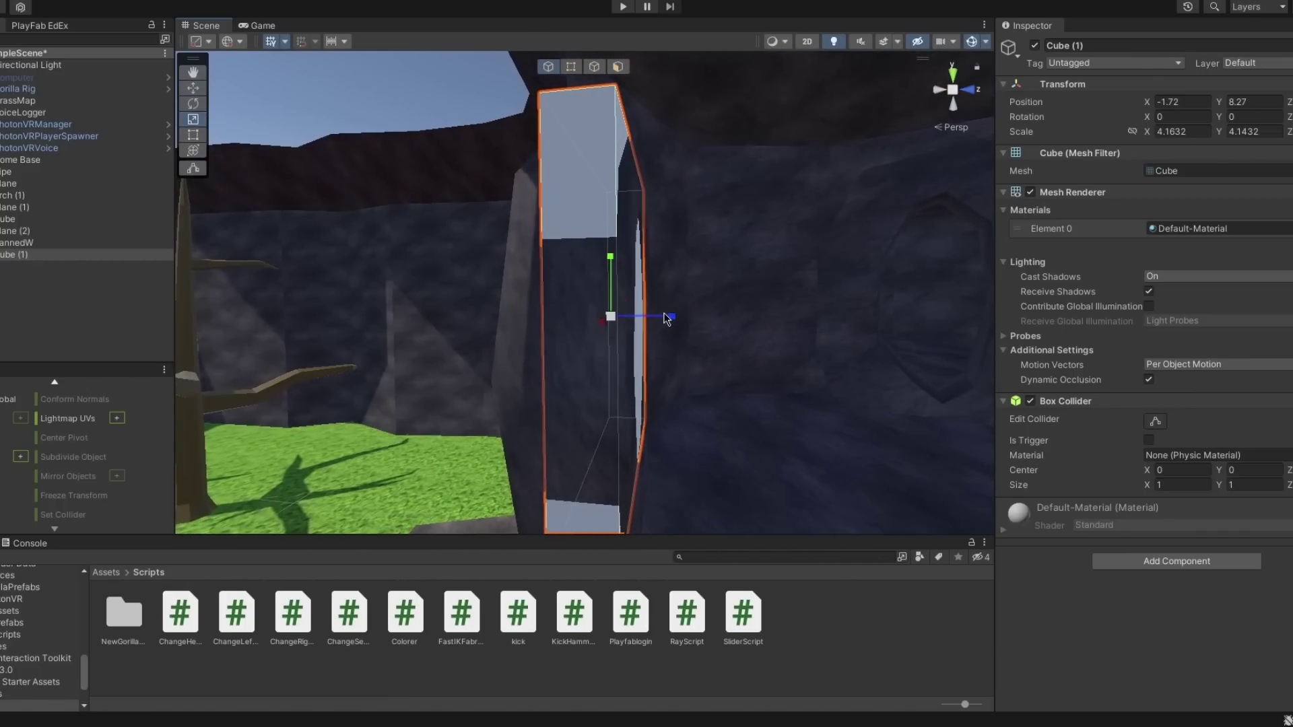
right_drag(666, 319, 569, 264)
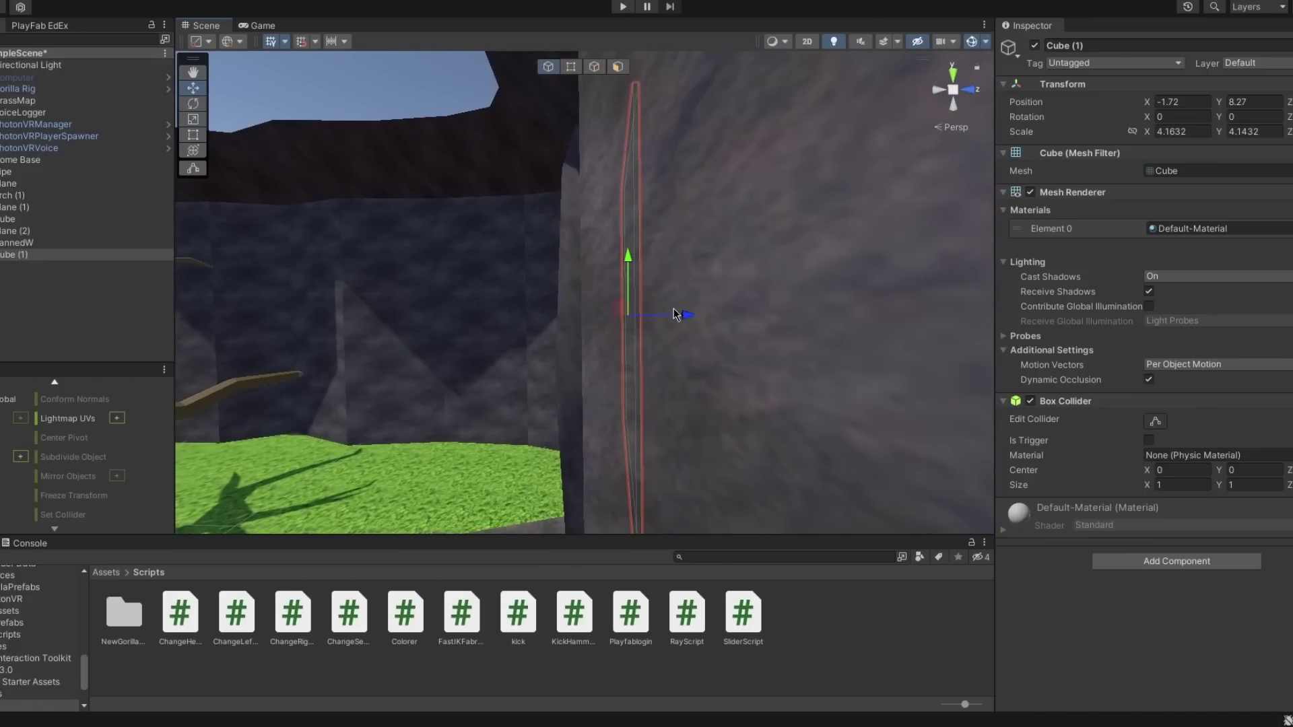
drag(673, 311, 656, 313)
mouse_move(655, 313)
right_down()
mouse_move(528, 317)
mouse_move(584, 303)
mouse_move(656, 335)
right_up()
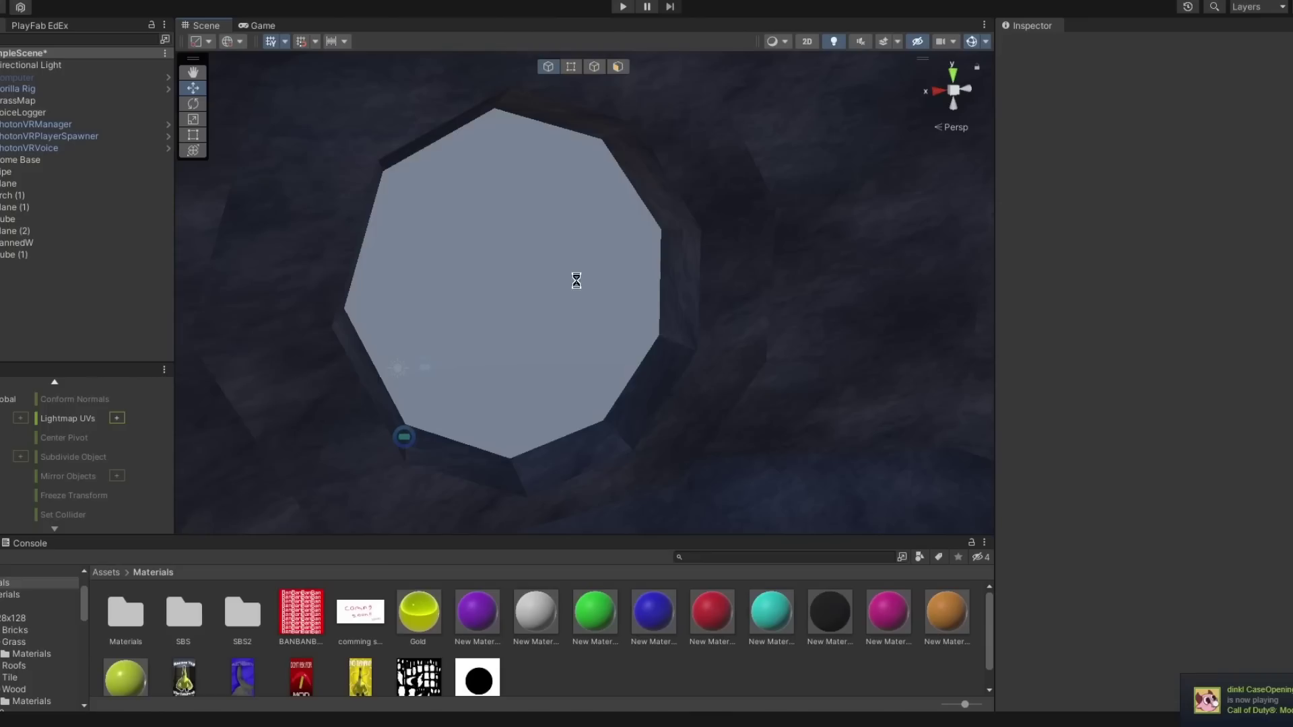
Step: Give the panel the BANBANBANBANBAN material, duplicate it, and fit the copy over the other opening at X -7.5, Y 8.297, rotated 109.678 about Y
right_drag(609, 317, 253, 131)
click(595, 313)
key(s)
key(ctrl+d)
drag(359, 350, 156, 345)
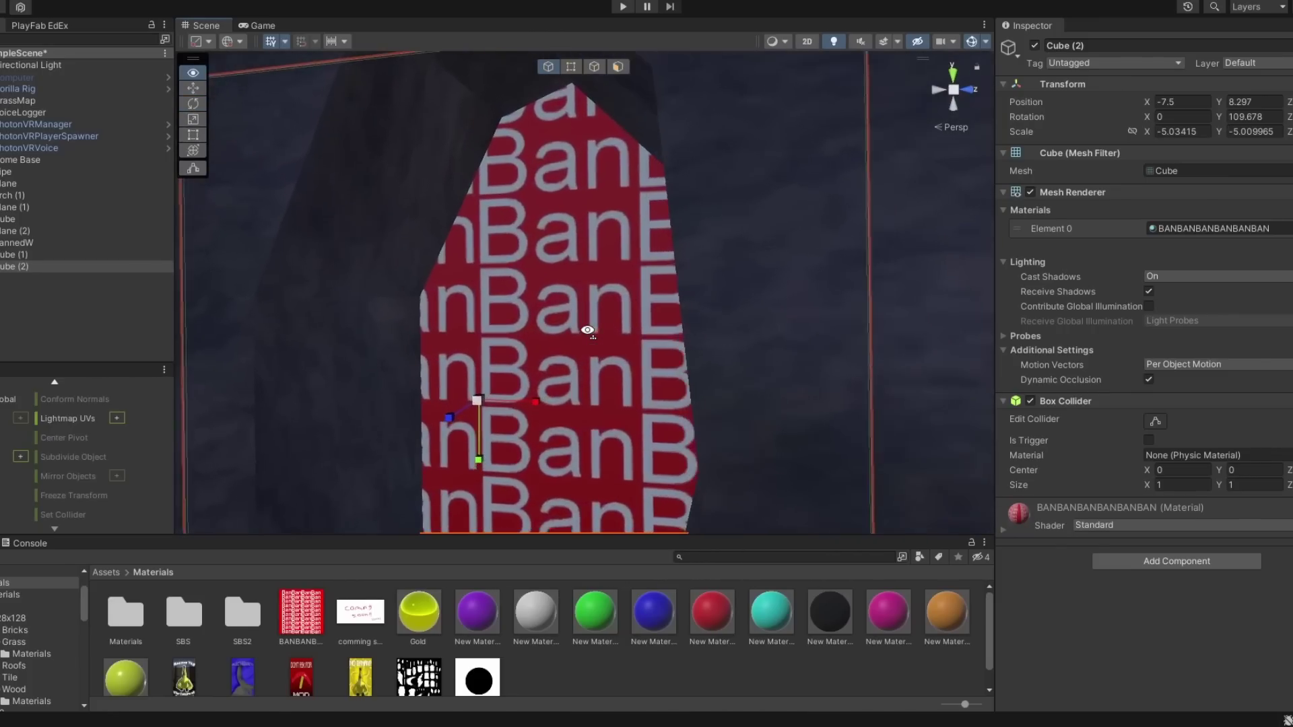
key(d)
right_drag(586, 329, 31, 458)
Step: Group both ban panels under the BannedW object and deactivate that object
click(465, 447)
right_drag(465, 447, 886, 421)
key(w)
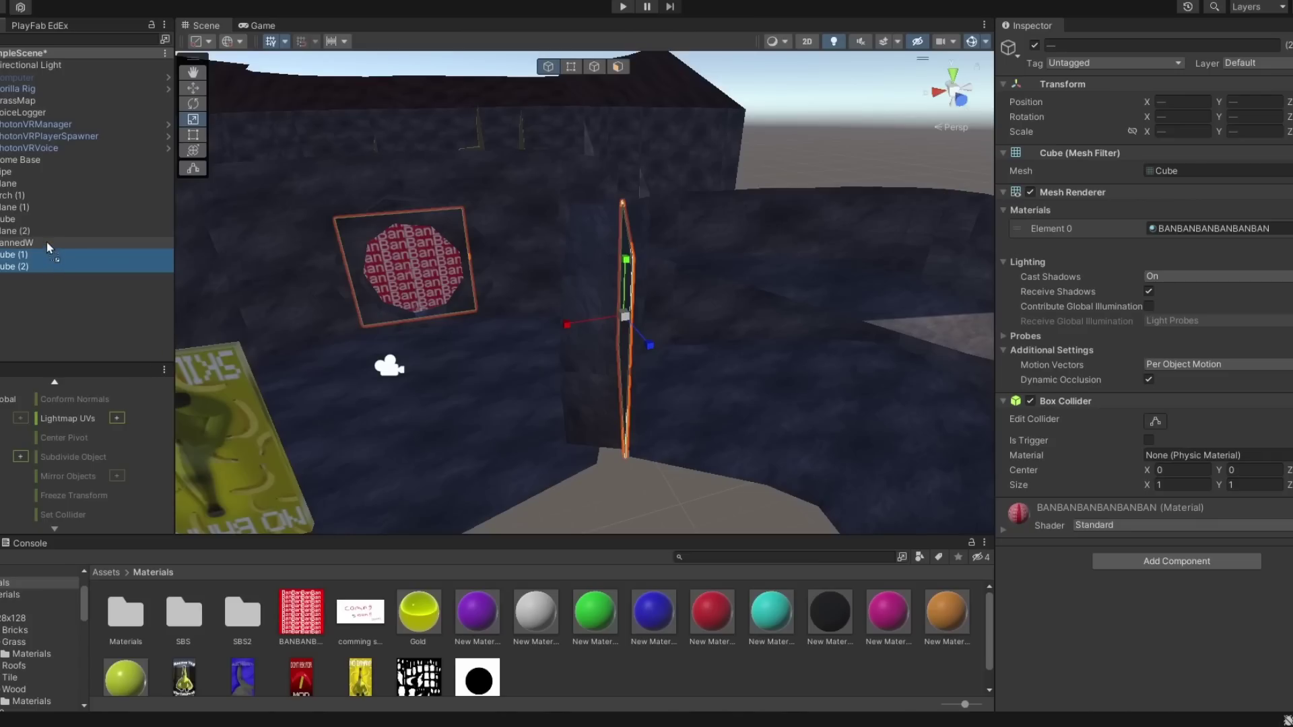
click(46, 242)
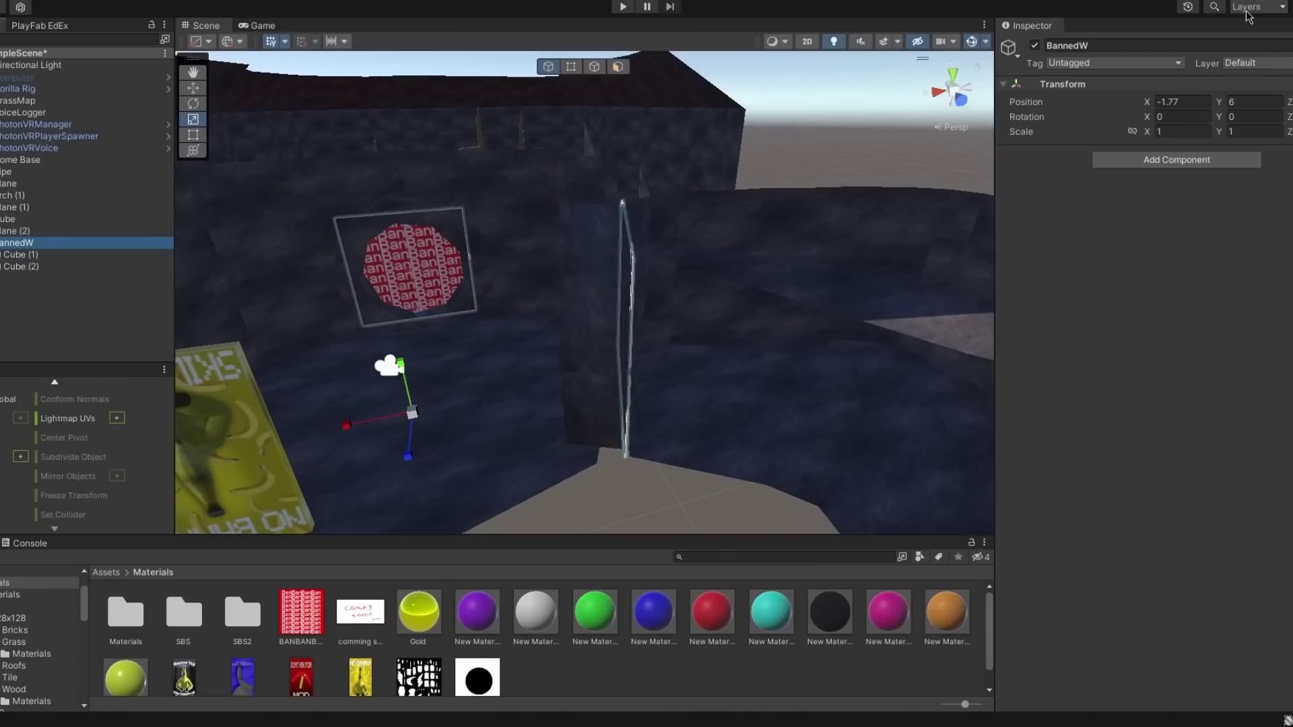
click(1034, 45)
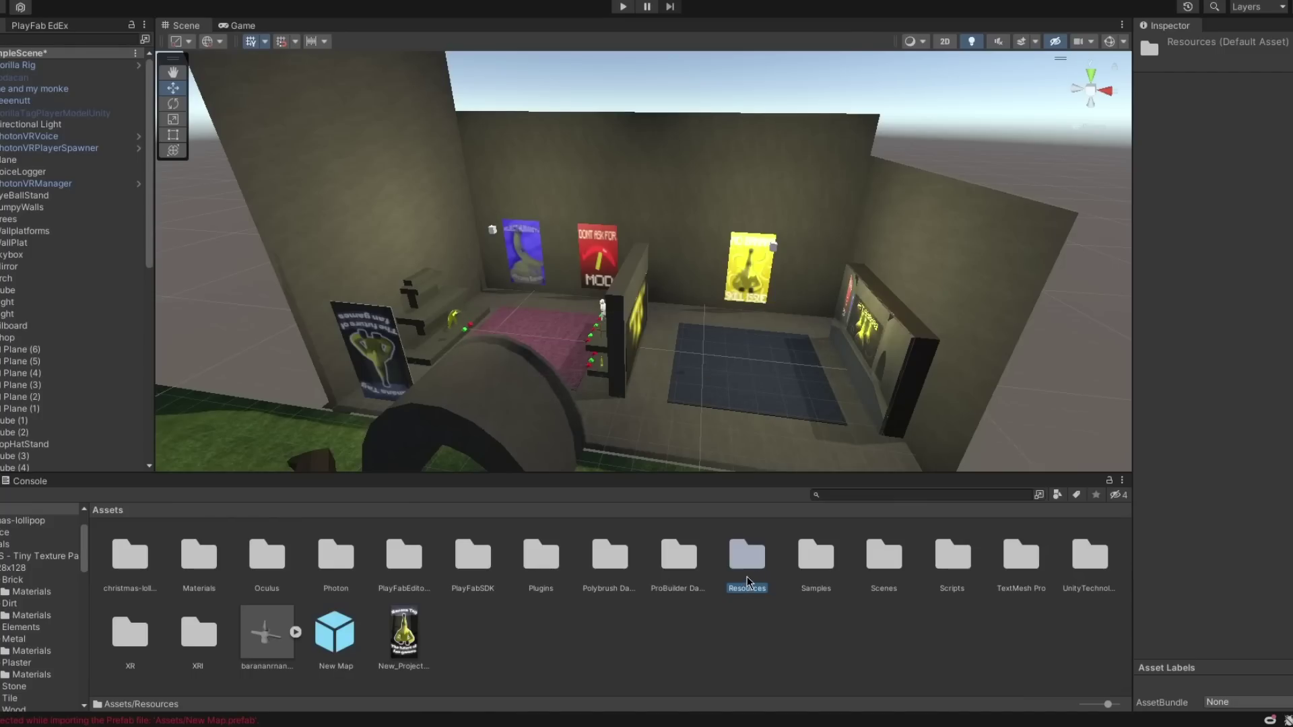
Step: Add the New Map prefab to the other project's scene and expand its GrassMap group
drag(335, 636, 588, 454)
right_drag(587, 455, 590, 520)
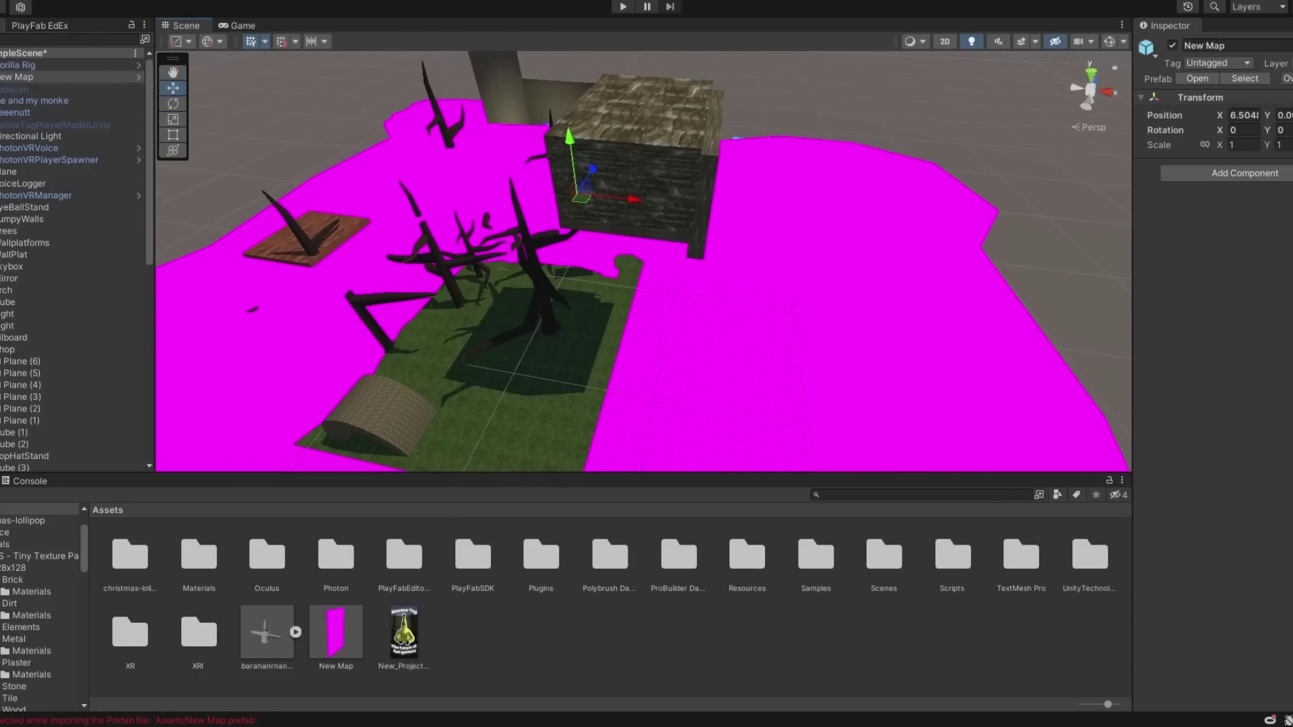
click(138, 77)
double_click(138, 88)
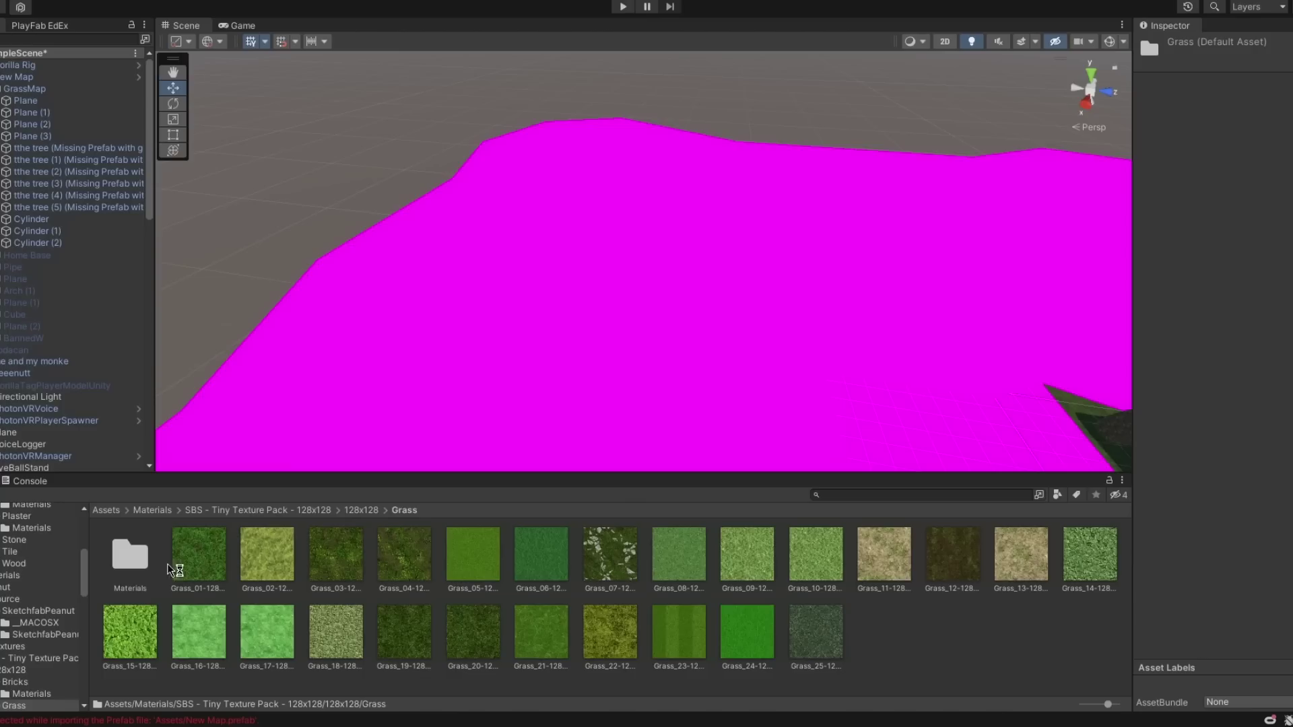
Step: Apply the Grass_20 material from the texture pack's Grass Materials folder to Plane, the ground of the GrassMap
double_click(131, 561)
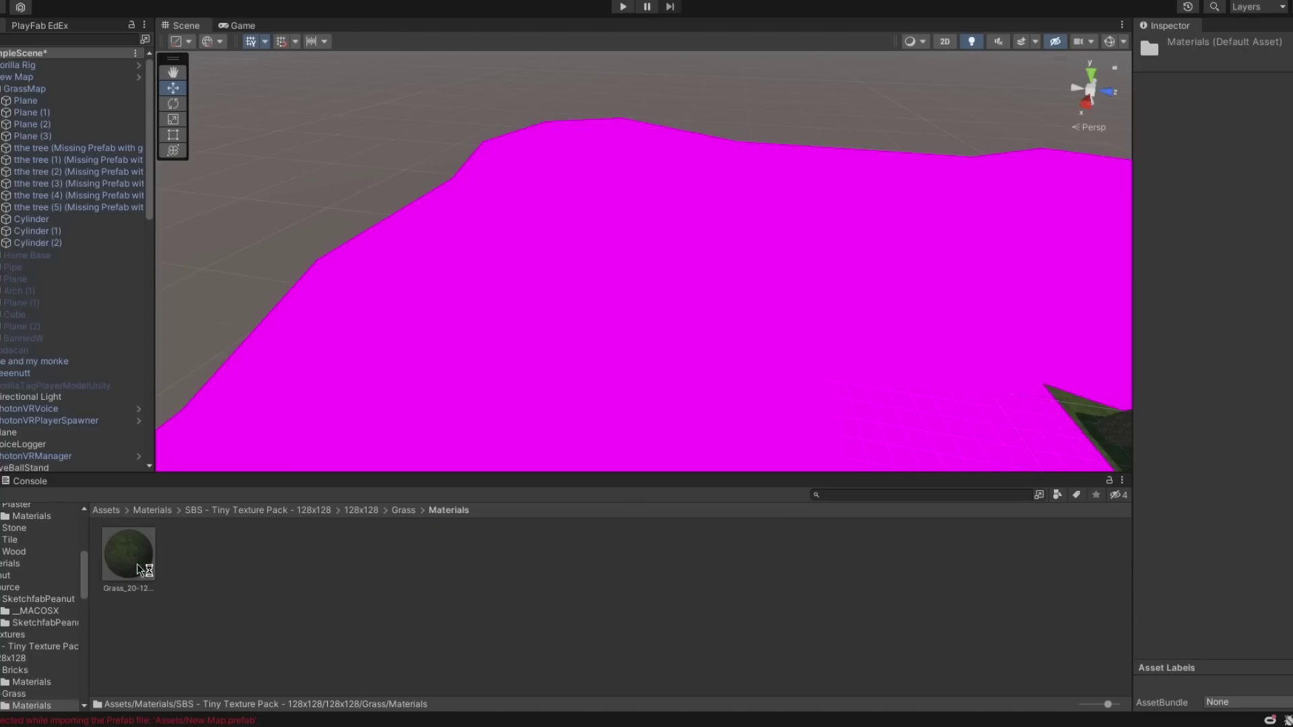
click(411, 509)
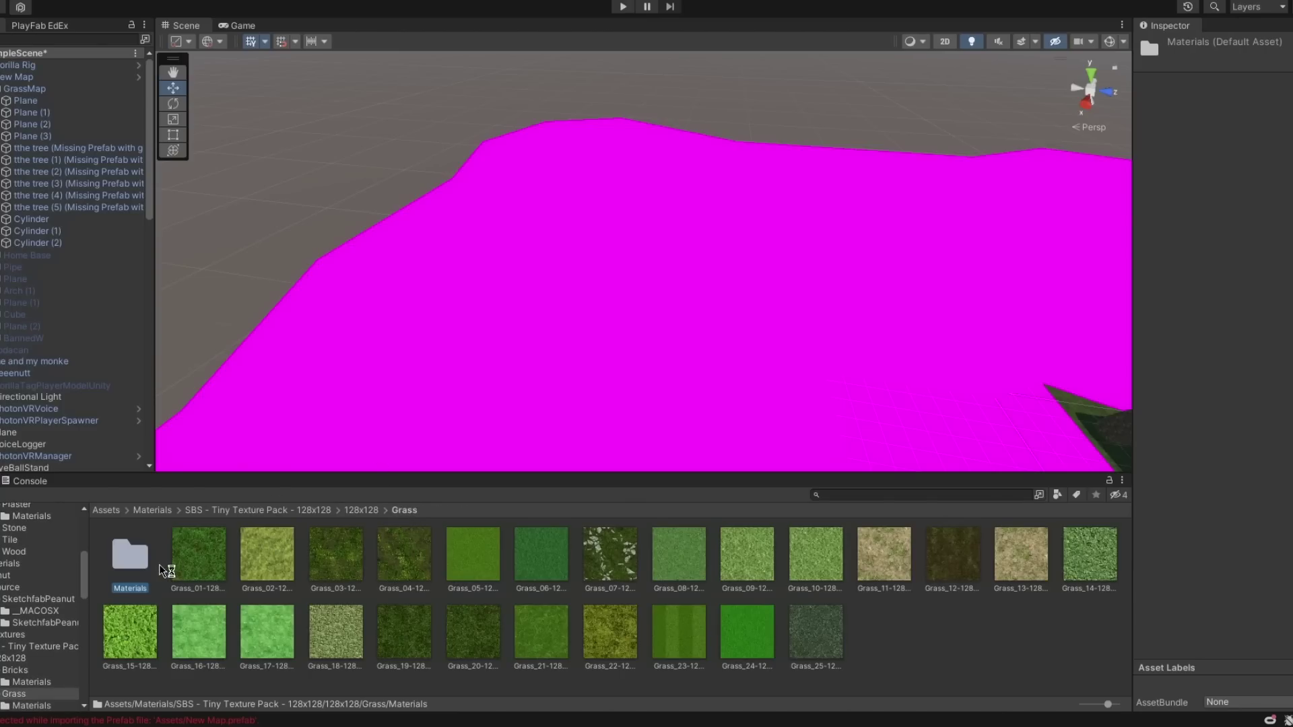
double_click(128, 559)
scroll(44, 107, down, 1)
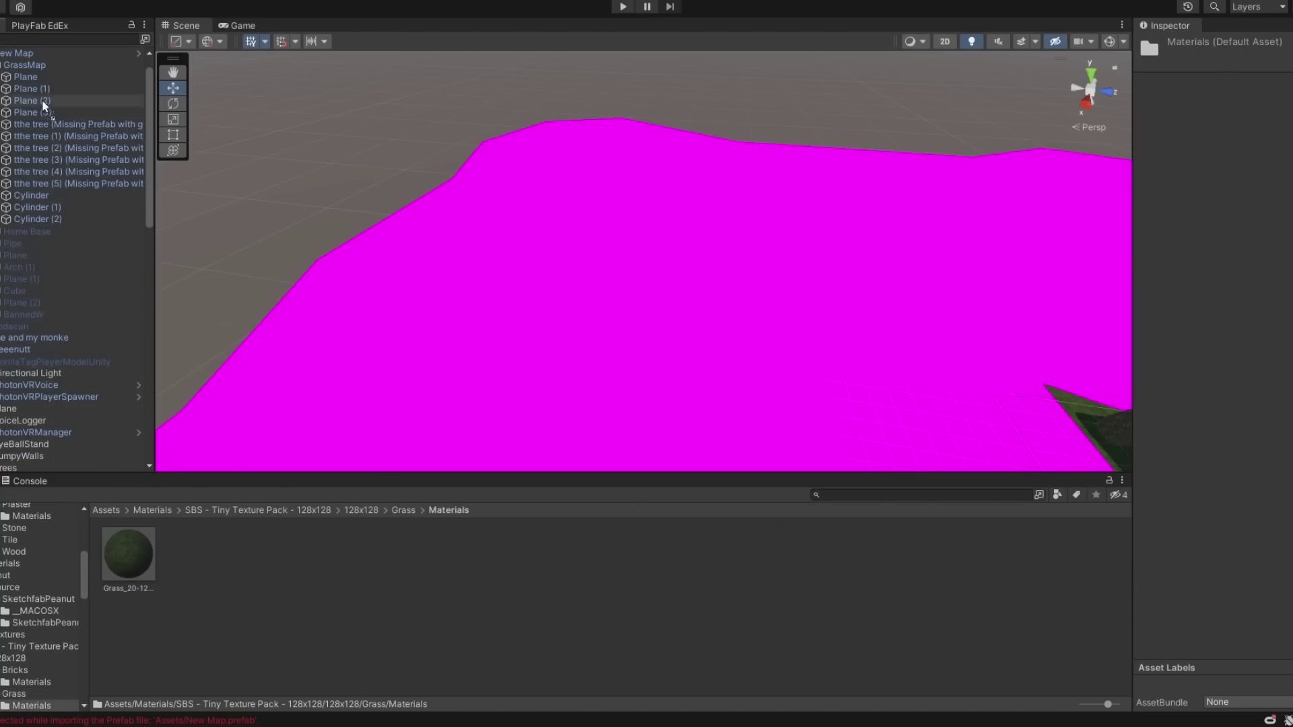
drag(39, 77, 38, 78)
right_drag(829, 313, 1070, 189)
key(w)
scroll(74, 192, up, 1)
Step: Examine the objects in the GrassMap group to identify which plane forms the magenta wall
click(77, 194)
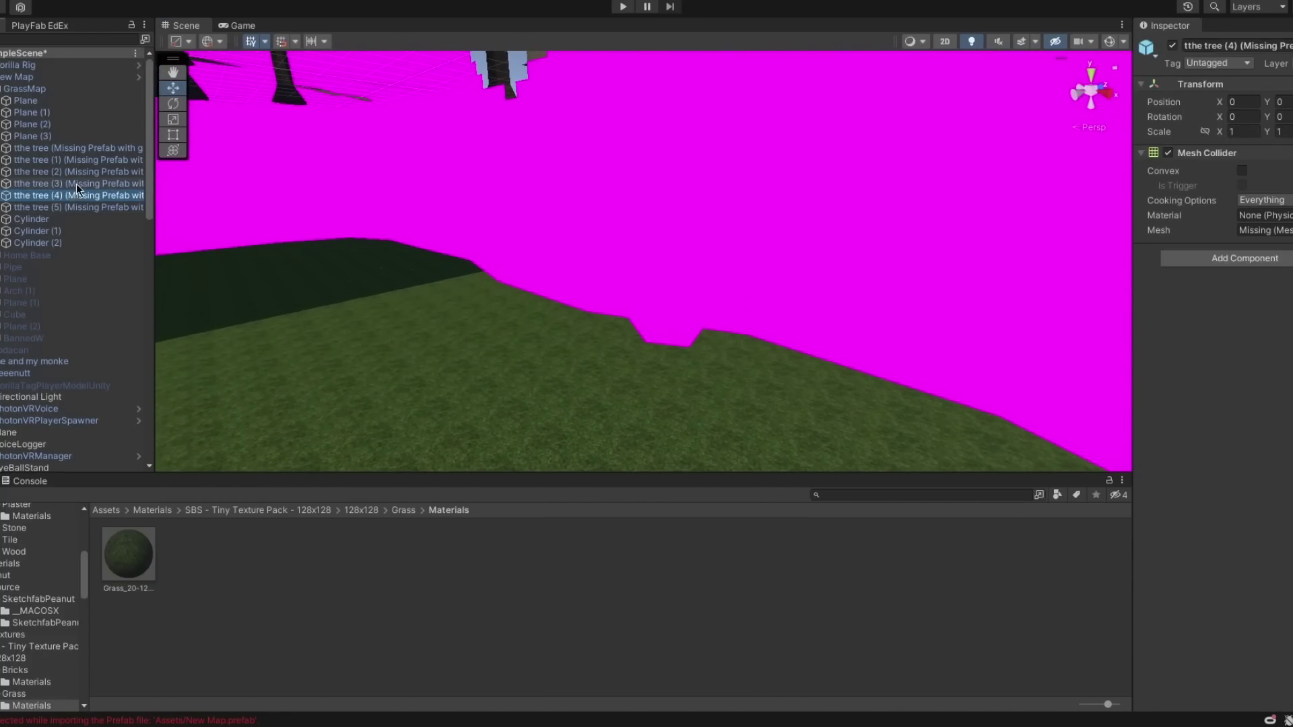
right_drag(425, 246, 609, 291)
click(610, 310)
key(w)
click(38, 90)
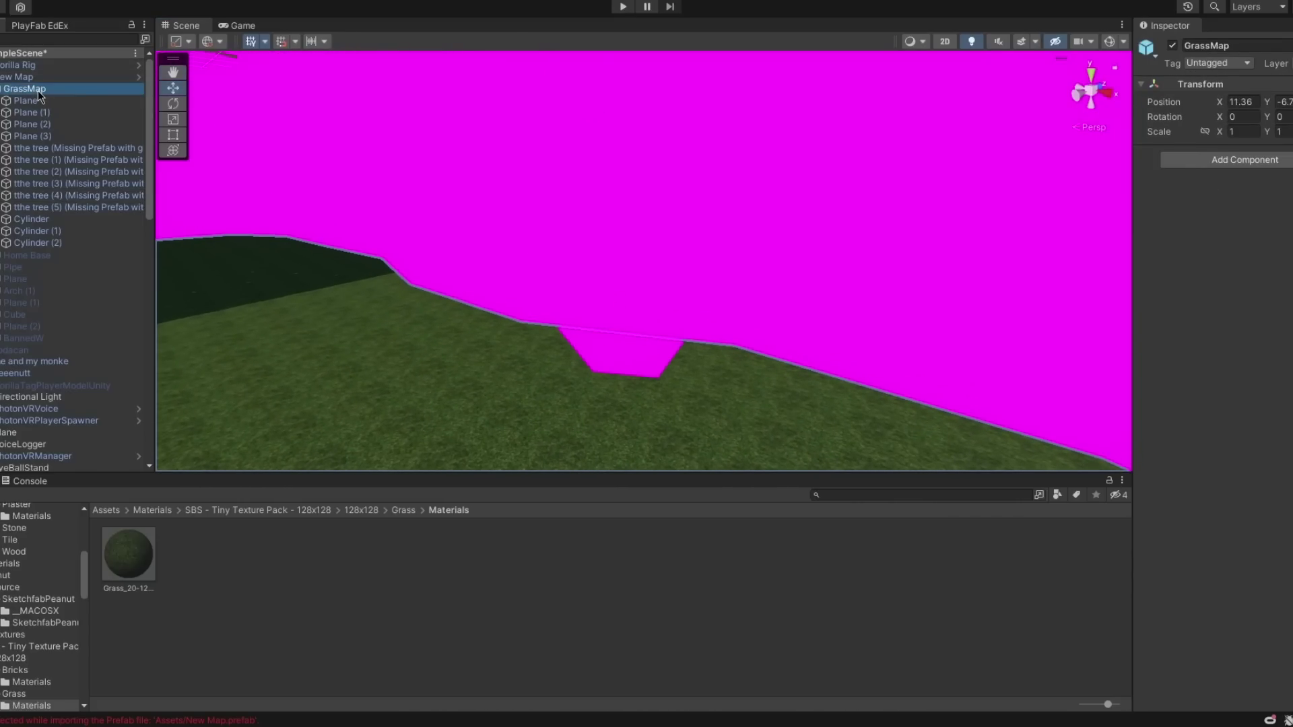
click(39, 99)
right_drag(458, 214, 301, 212)
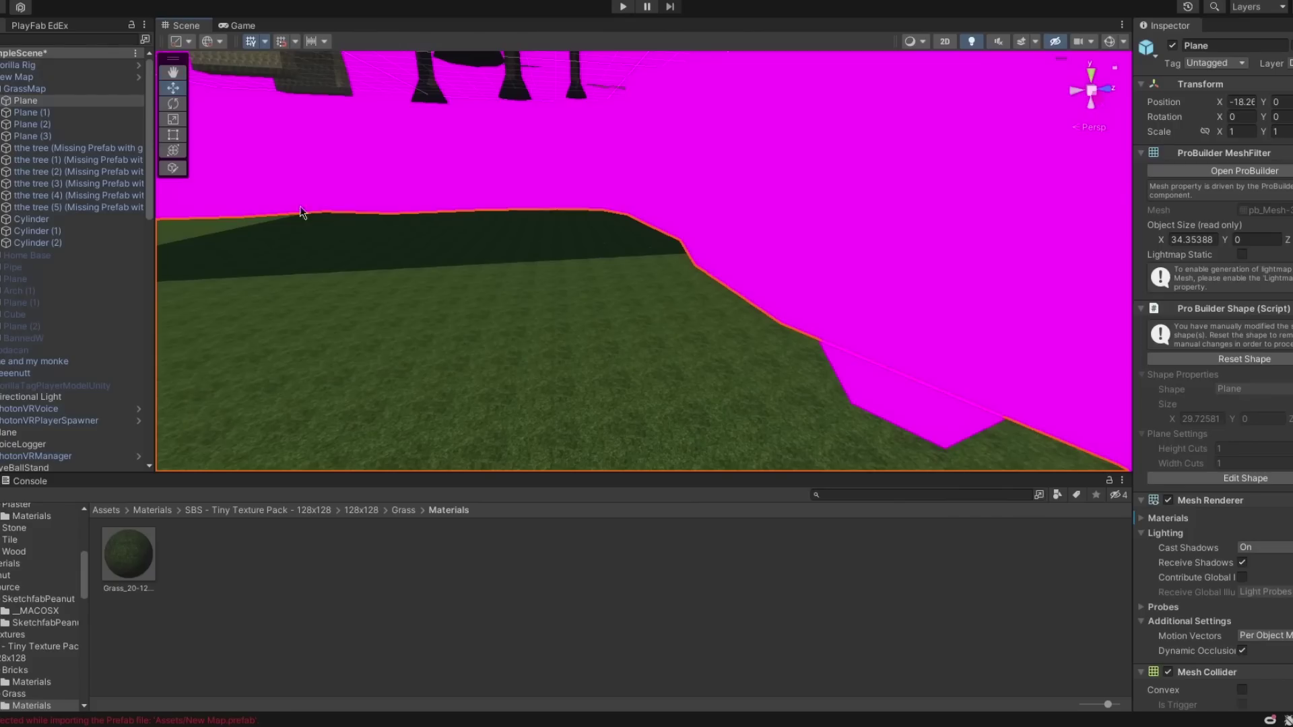
click(33, 113)
Step: Apply a dark brick texture from the SBS - Tiny Texture Pack Bricks folder to Plane (1), the map's wall
click(405, 510)
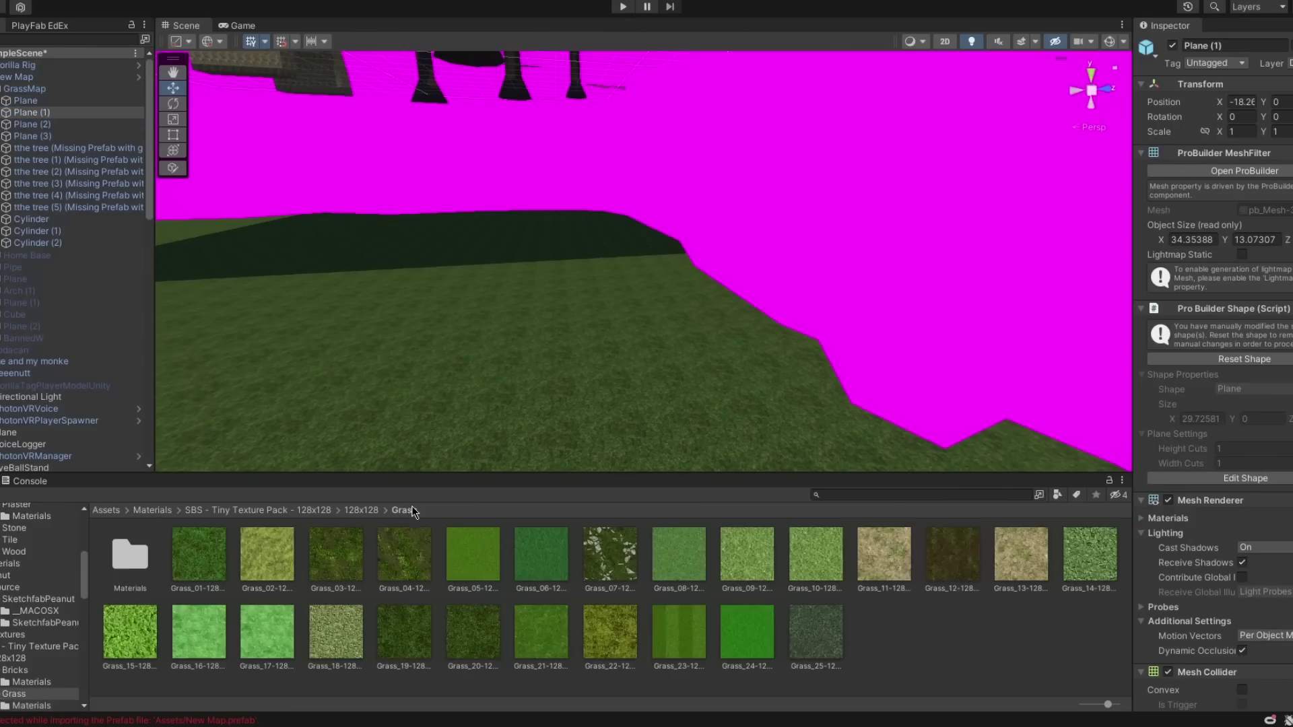
click(357, 511)
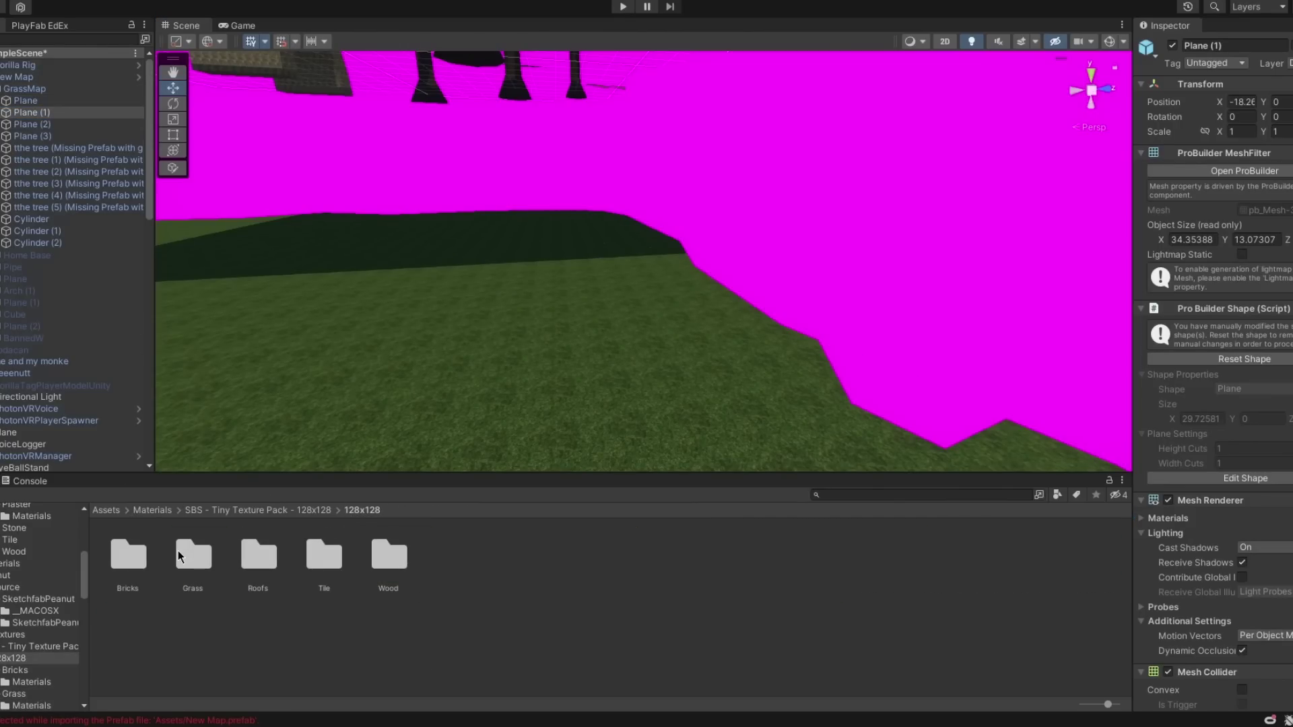
double_click(128, 556)
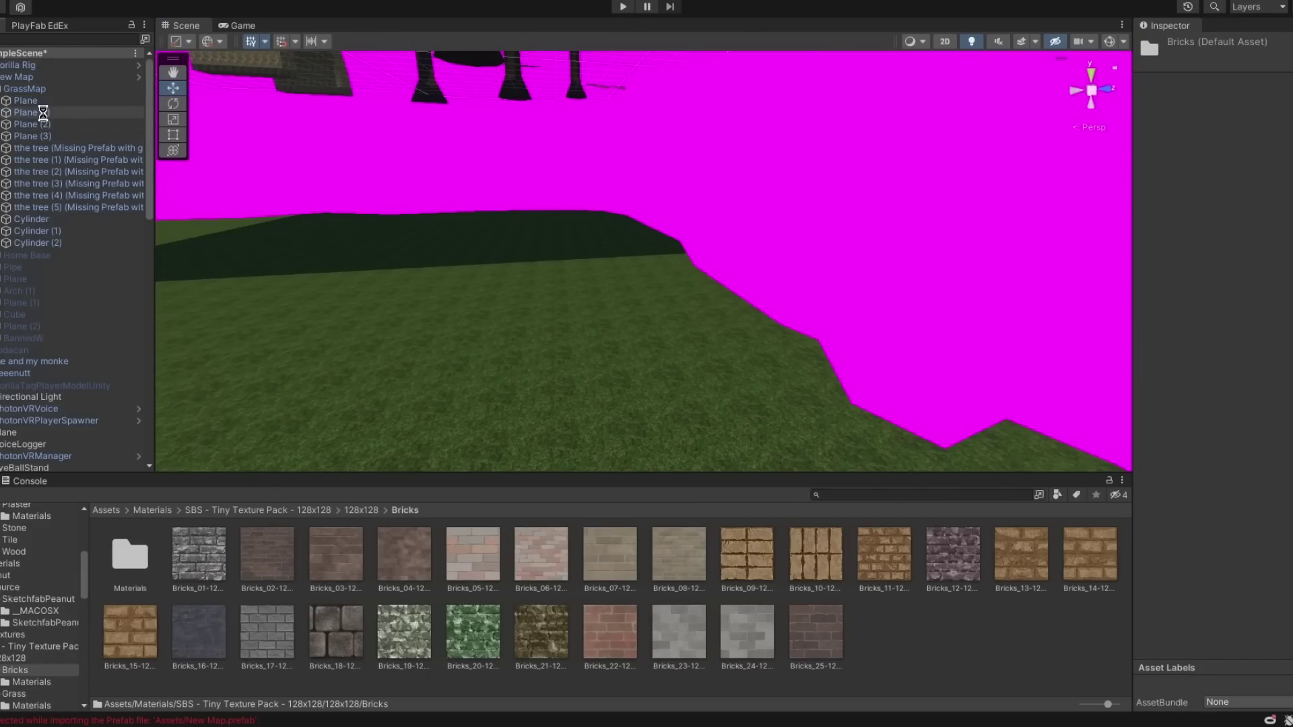
right_drag(559, 282, 883, 297)
key(s)
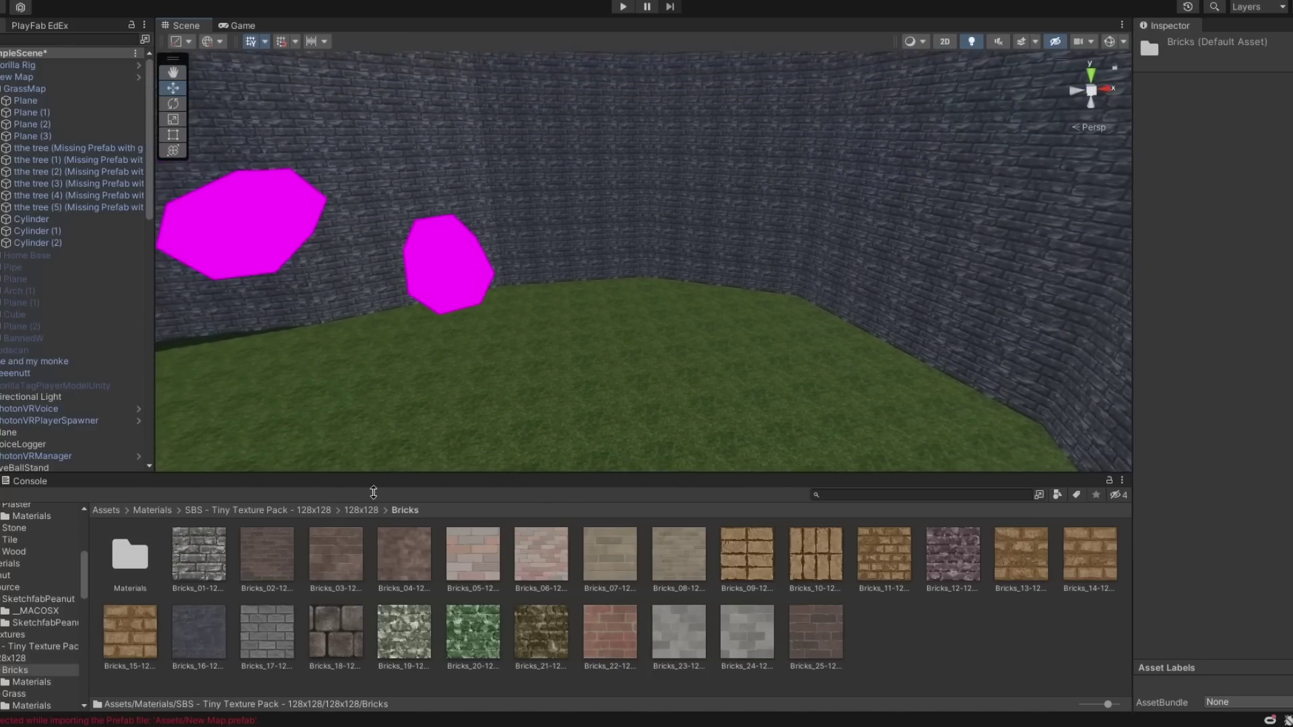
Step: Apply the Stone_12-128x128 material from the 2SBS - Tiny Texture Pack 2 Stone folder to the map's wall
click(222, 511)
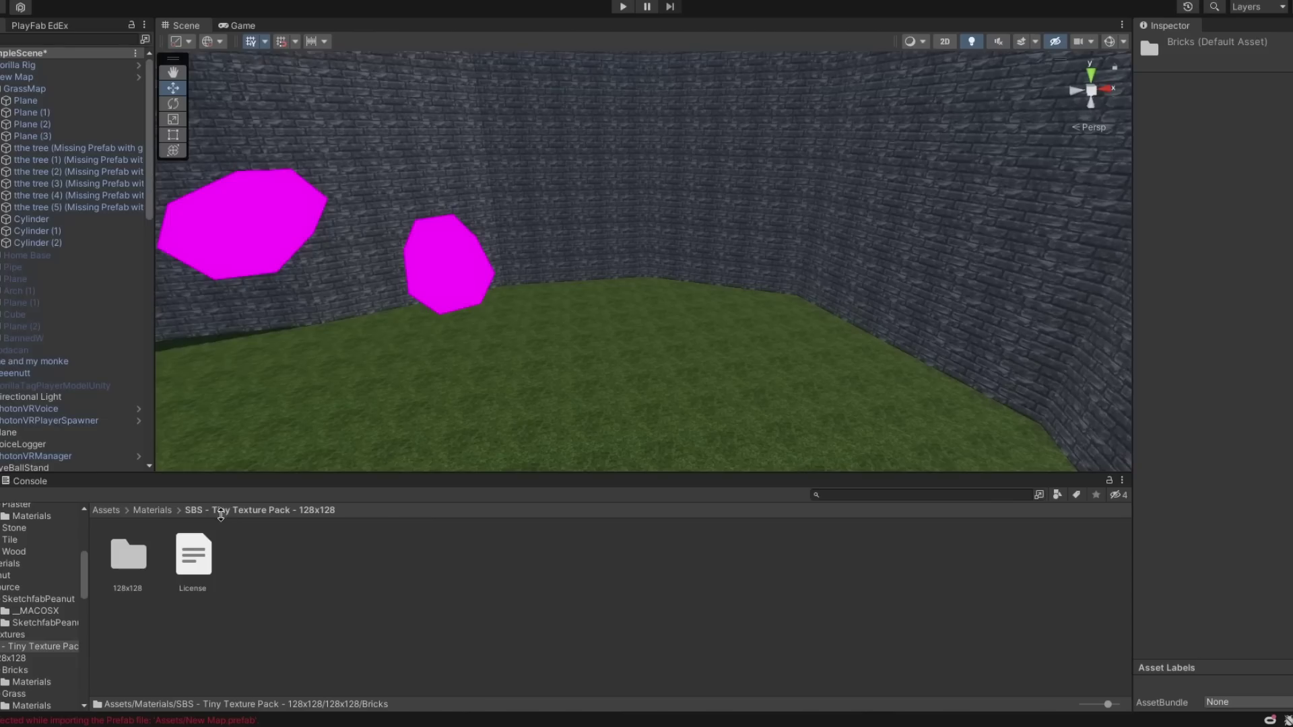
click(159, 515)
double_click(135, 559)
double_click(140, 565)
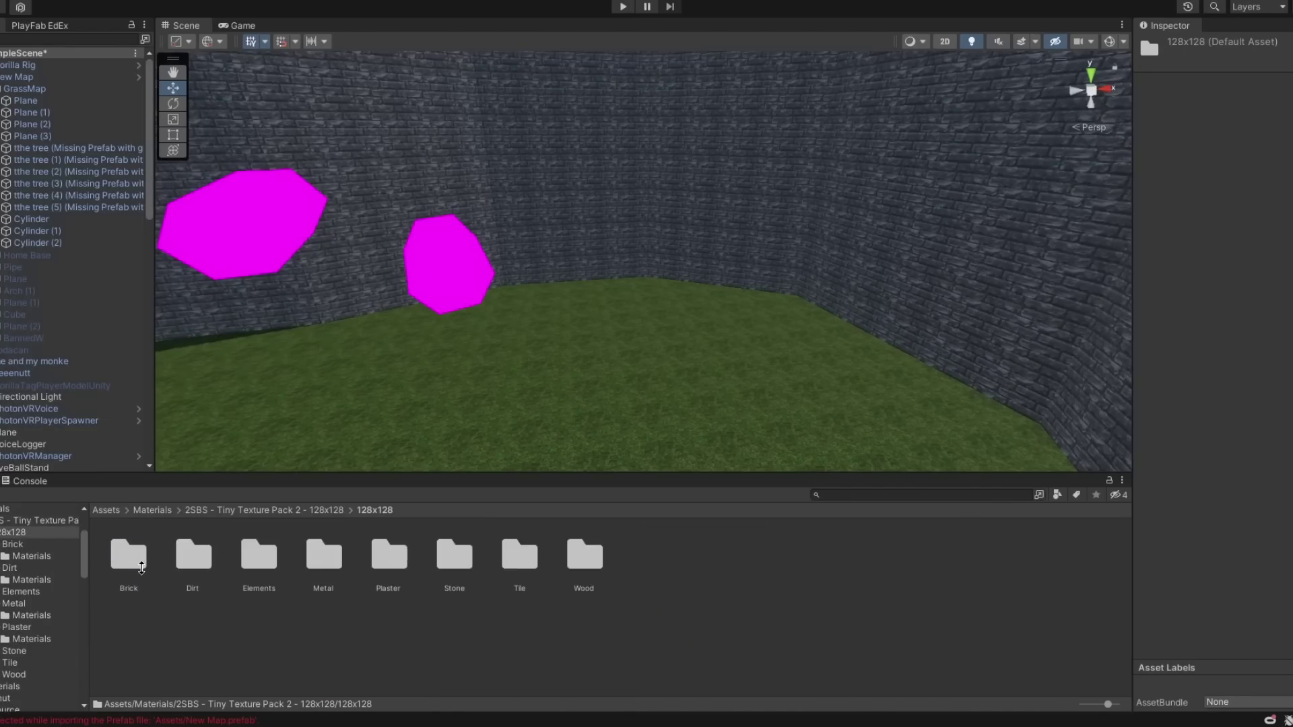
double_click(443, 559)
double_click(131, 559)
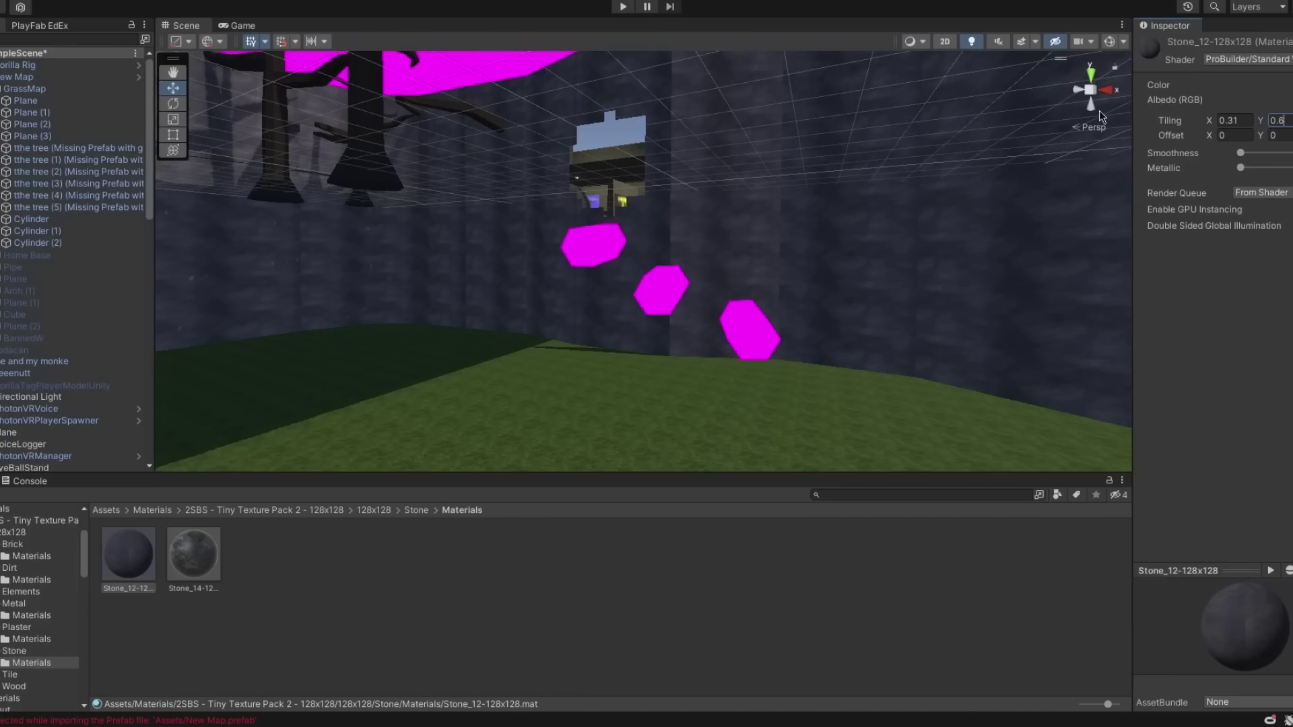
Step: Adjust the Stone_12-128x128 material's Y tiling, trying values such as 0.09 and 0.9
key(BackSpace)
text(09)
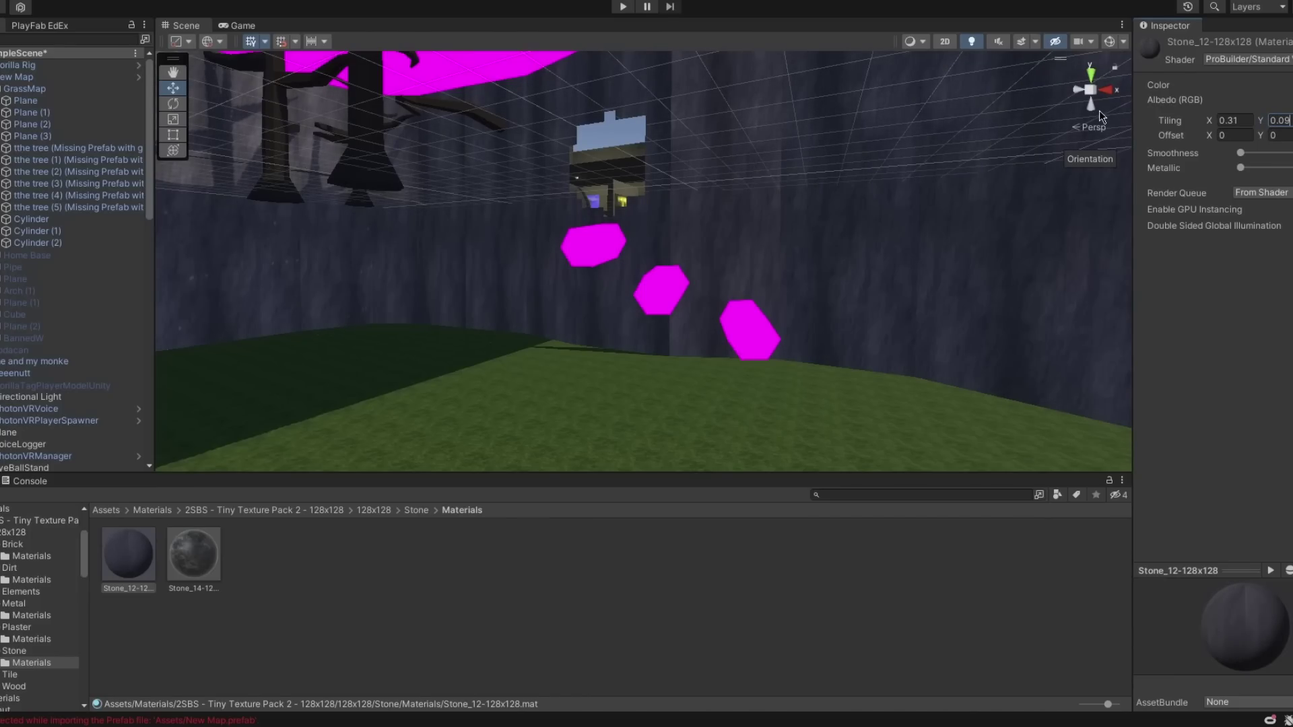
key(BackSpace)
key(BackSpace)
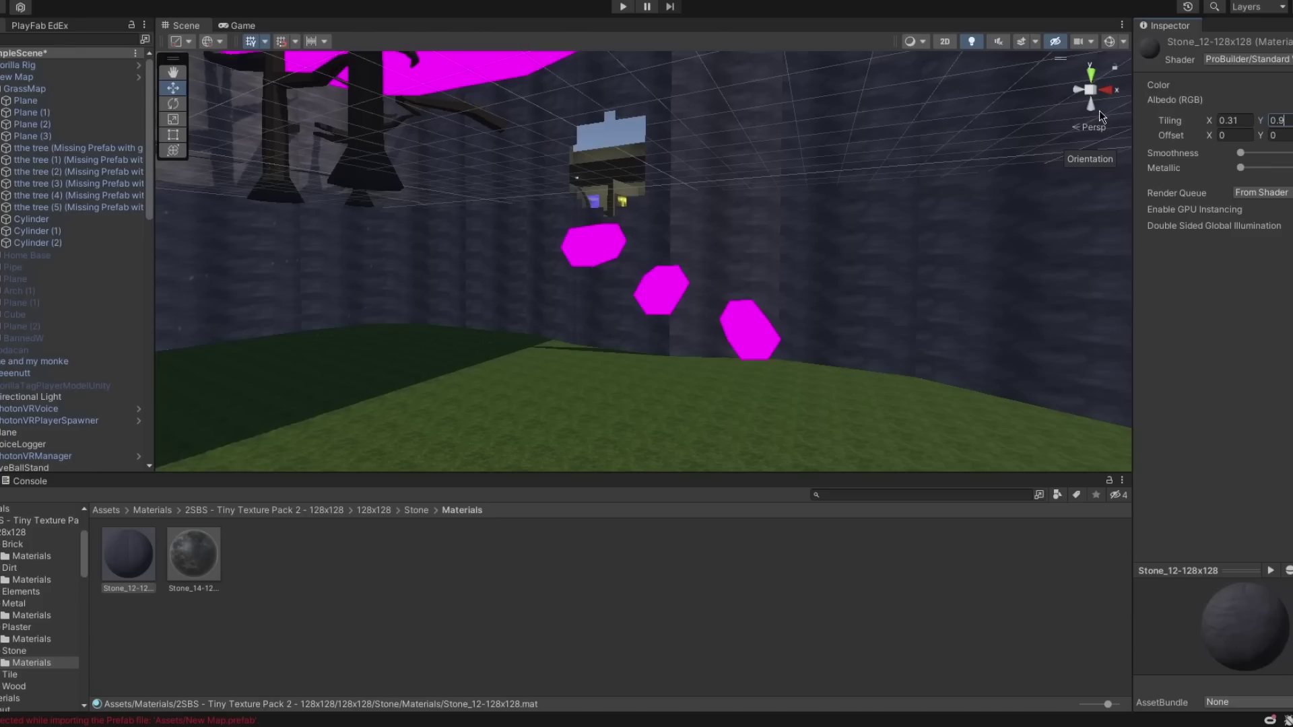
text(8)
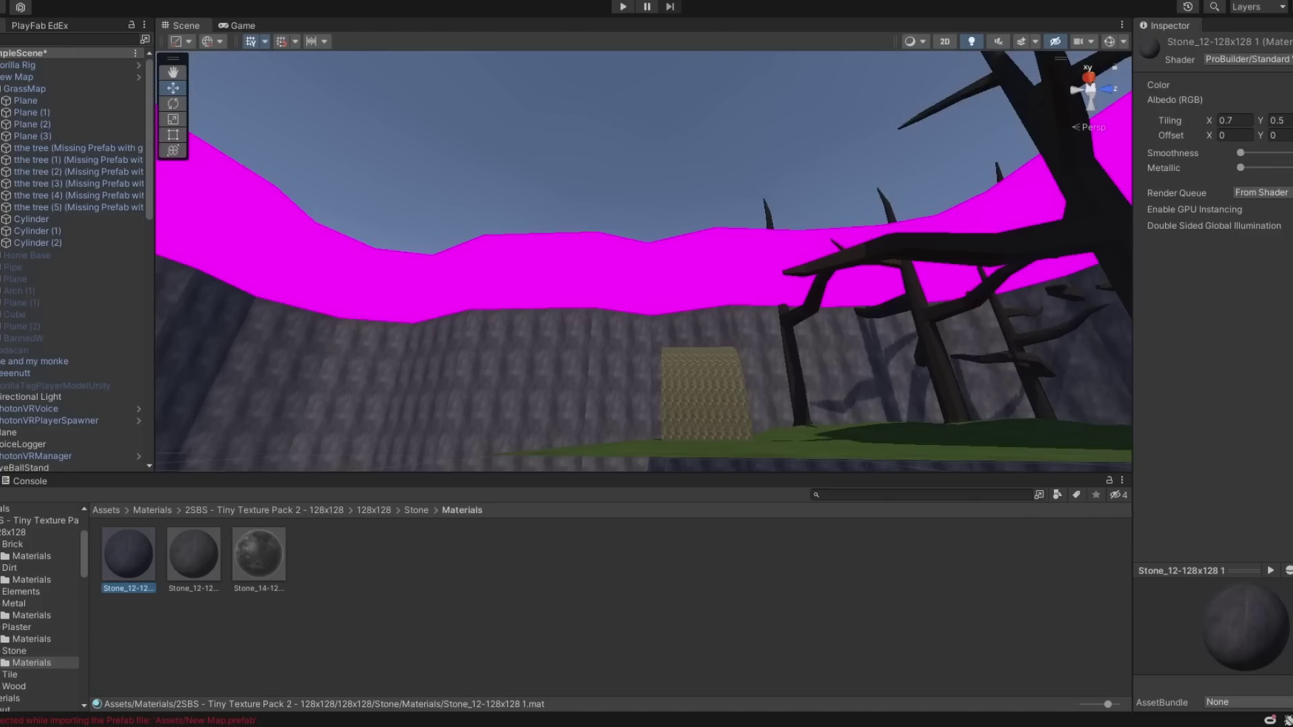
Step: Tint the Stone_12-128x128 1 material light red and apply it to the magenta upper wall
click(1243, 160)
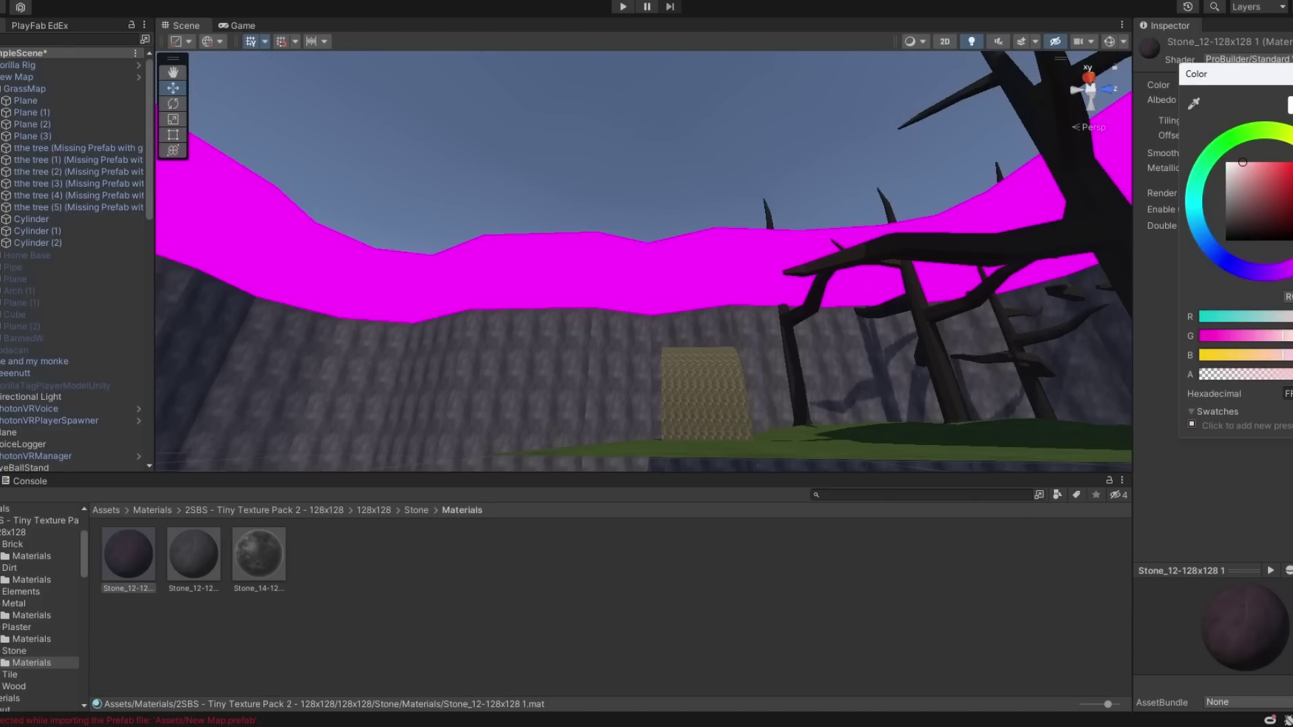
click(1292, 73)
drag(106, 551, 508, 255)
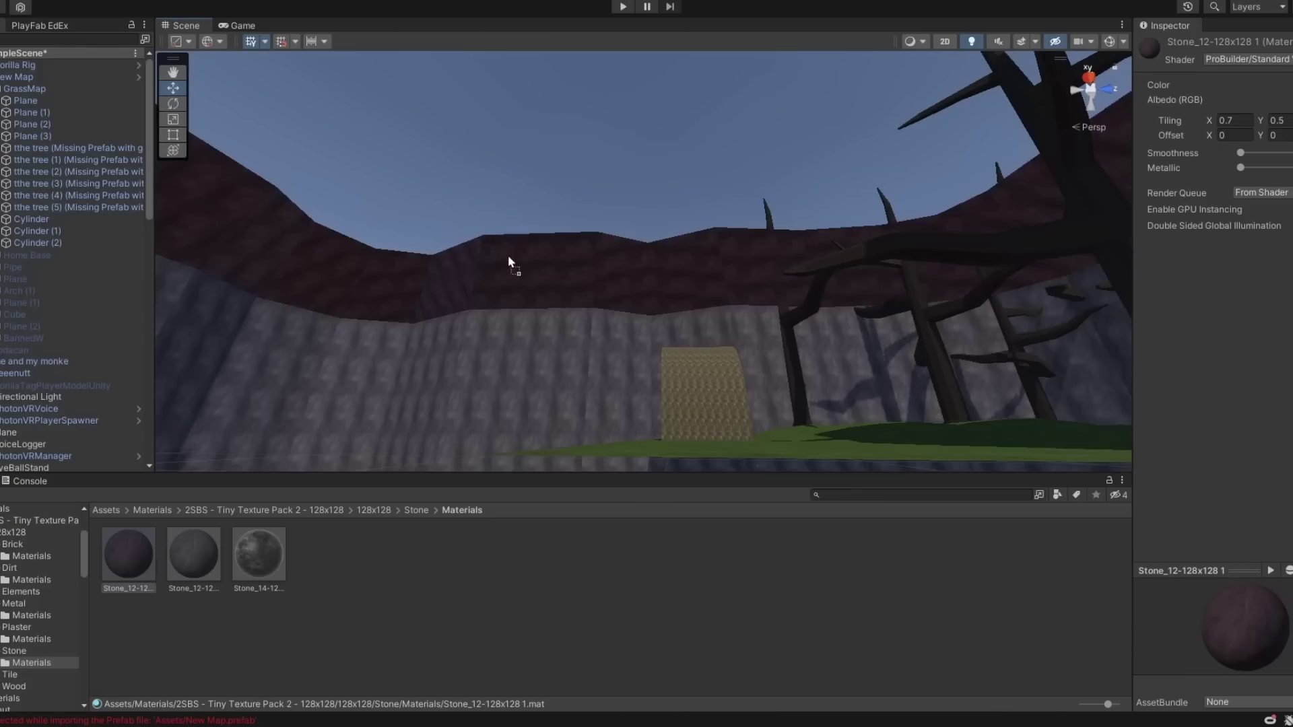
Step: Apply the Grass_20 material from the SBS - Tiny Texture Pack to the magenta surface outside the walls
right_drag(577, 208, 863, 572)
click(181, 511)
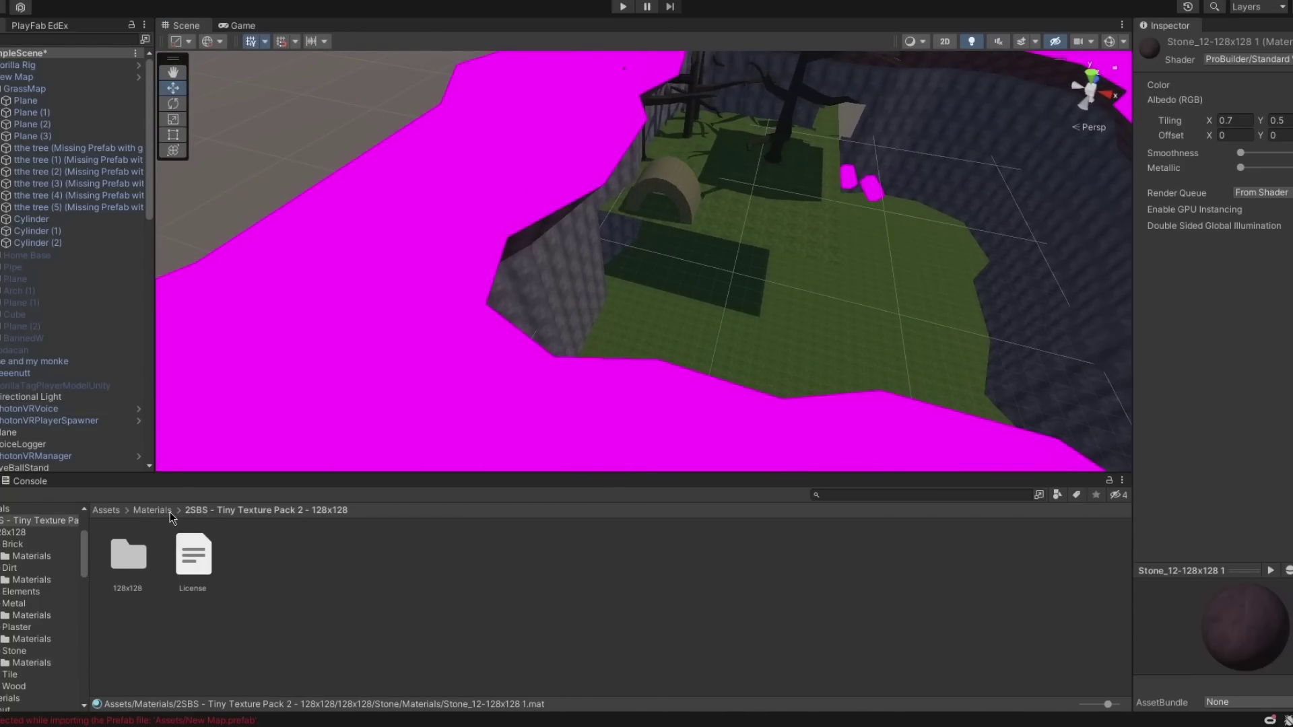
click(150, 510)
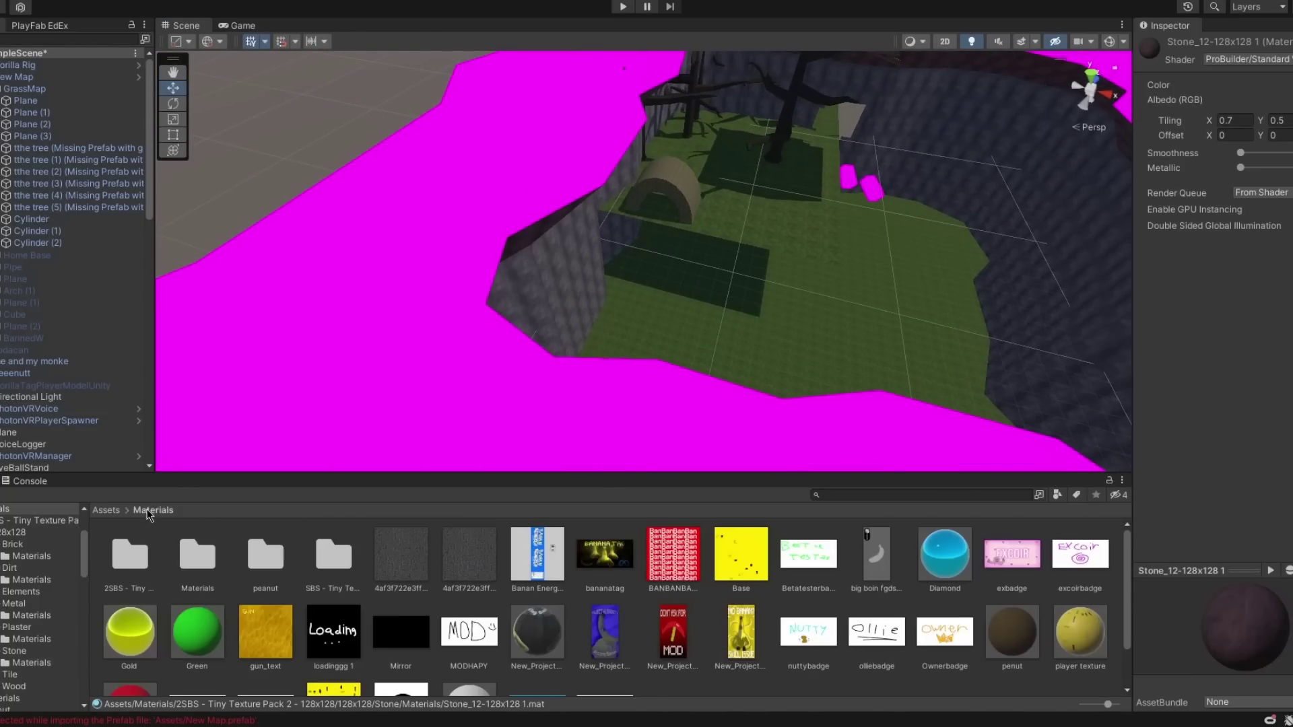
double_click(320, 553)
double_click(130, 555)
double_click(194, 555)
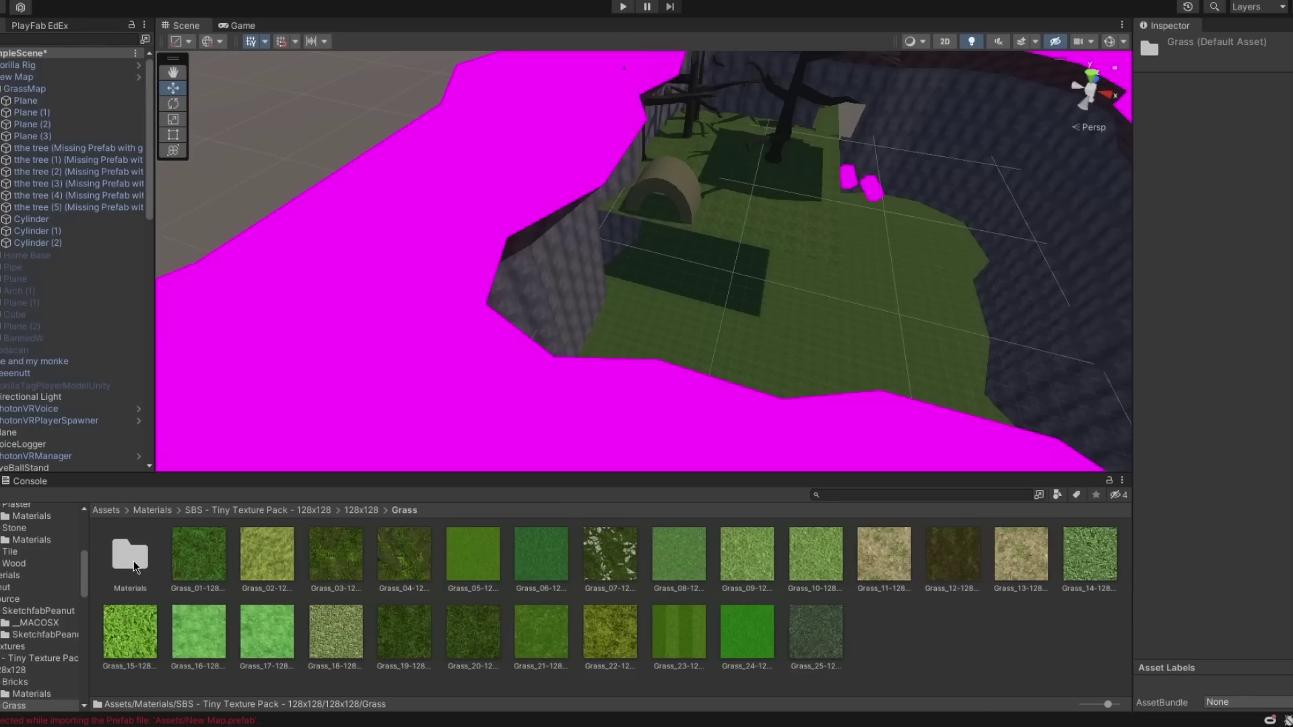
double_click(129, 552)
drag(128, 553, 401, 362)
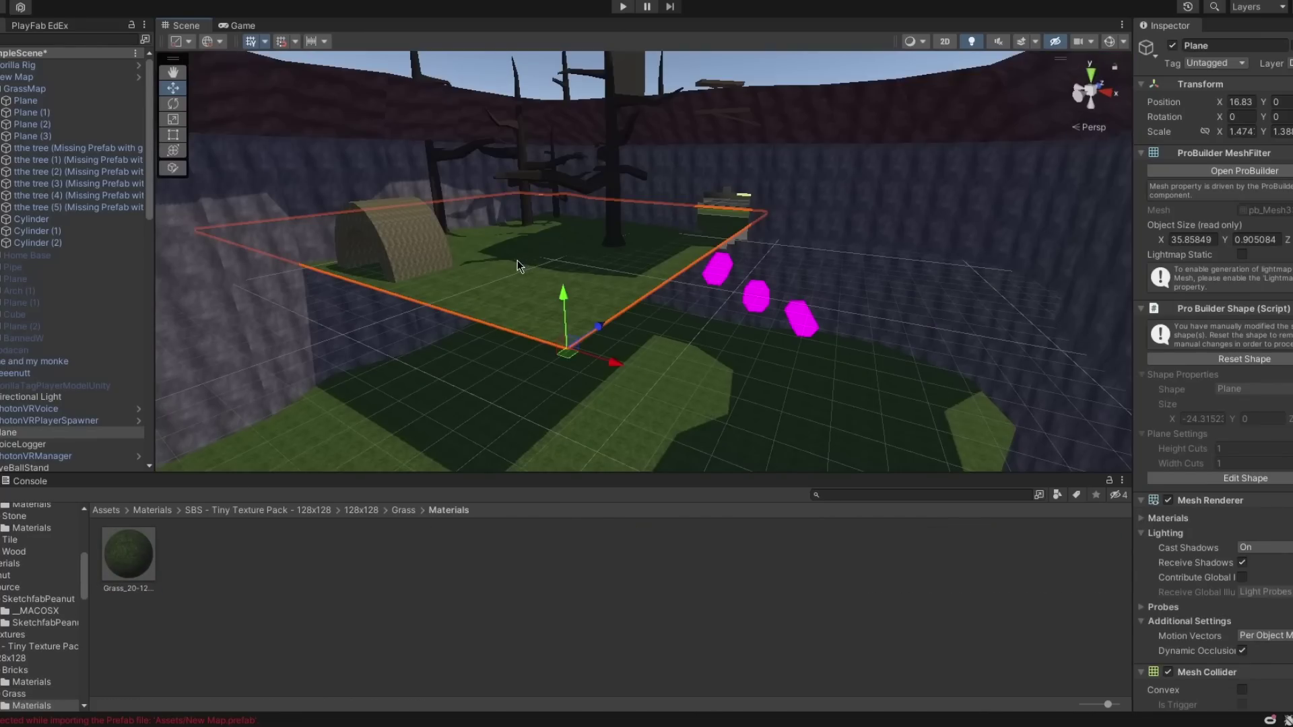
Step: Delete the game scene's old grass Plane that overlaps the new map
right_click(27, 433)
click(56, 364)
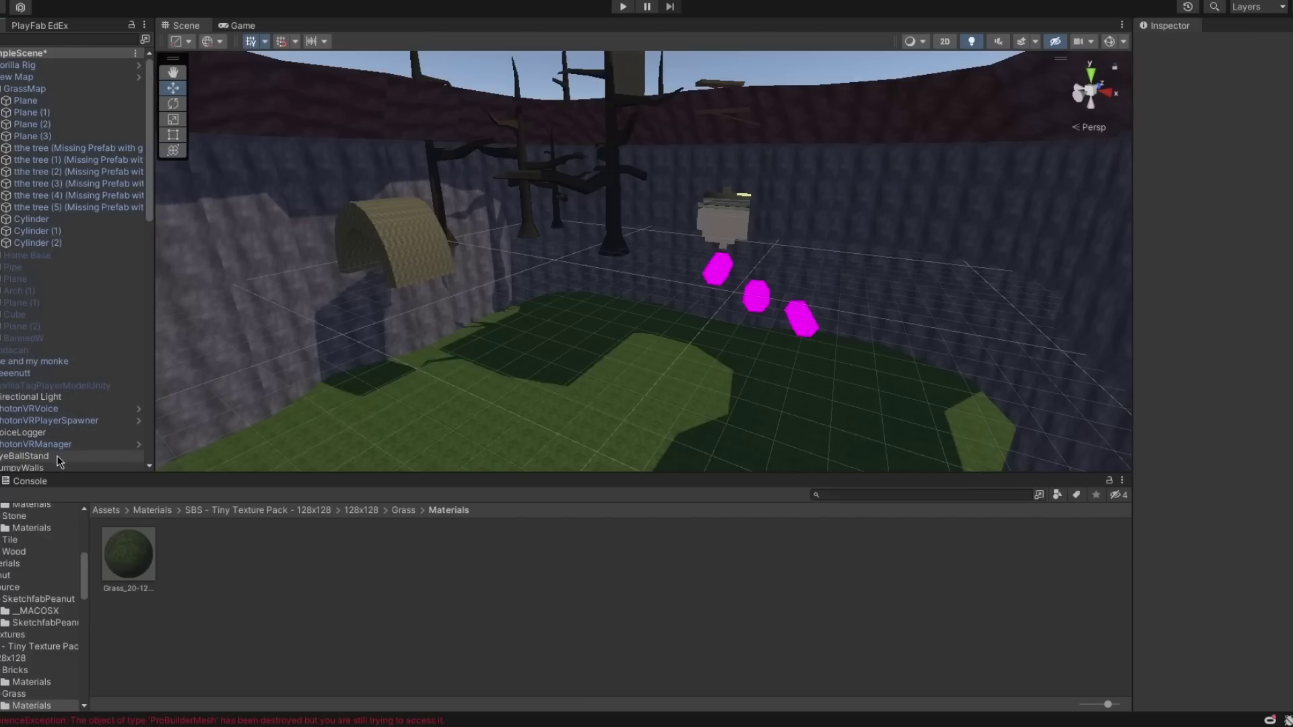
scroll(58, 455, down, 2)
click(39, 411)
right_click(39, 411)
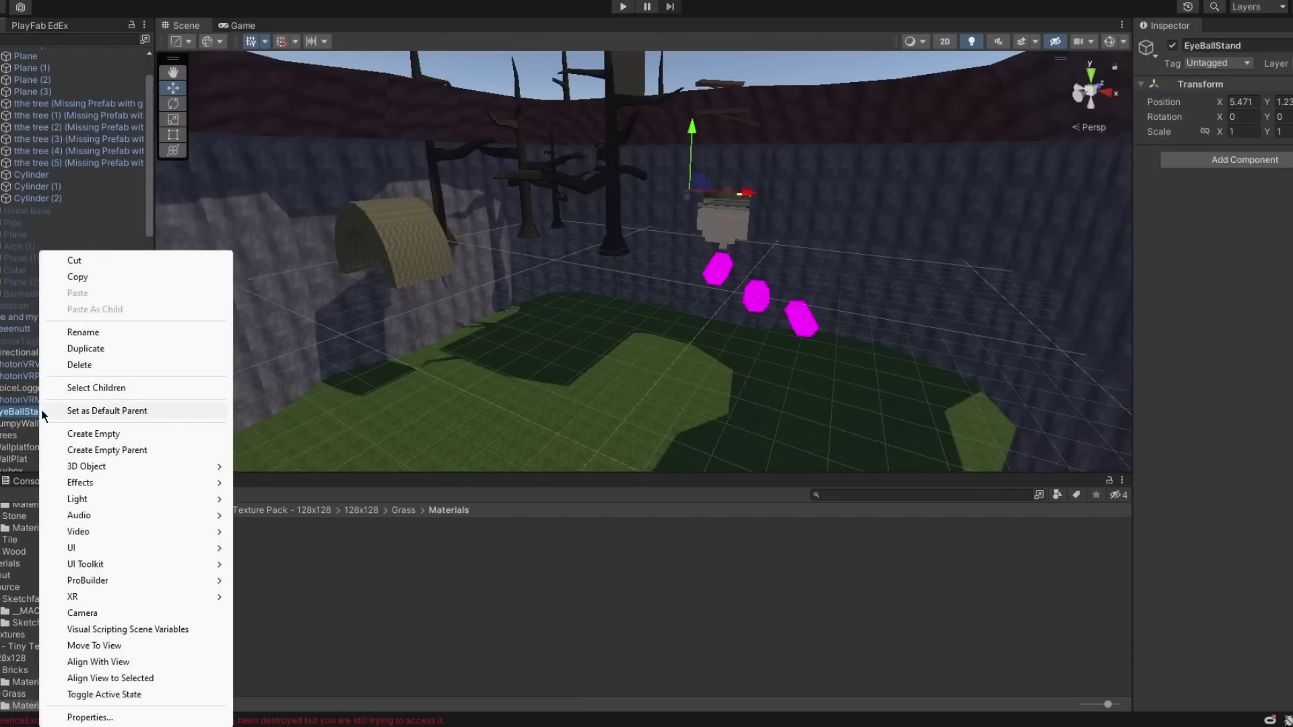
Step: Select the JumpyWalls group and move it within the new map's grass area
click(31, 424)
right_click(31, 427)
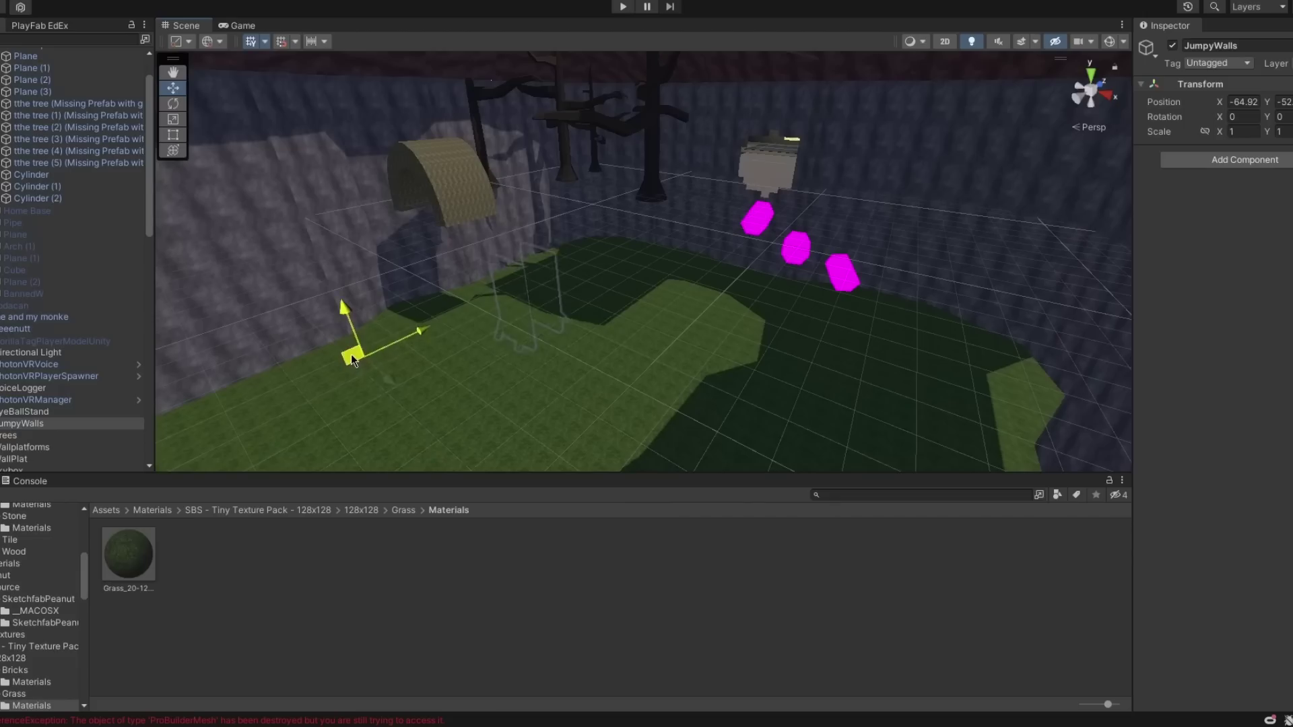
drag(350, 354, 313, 308)
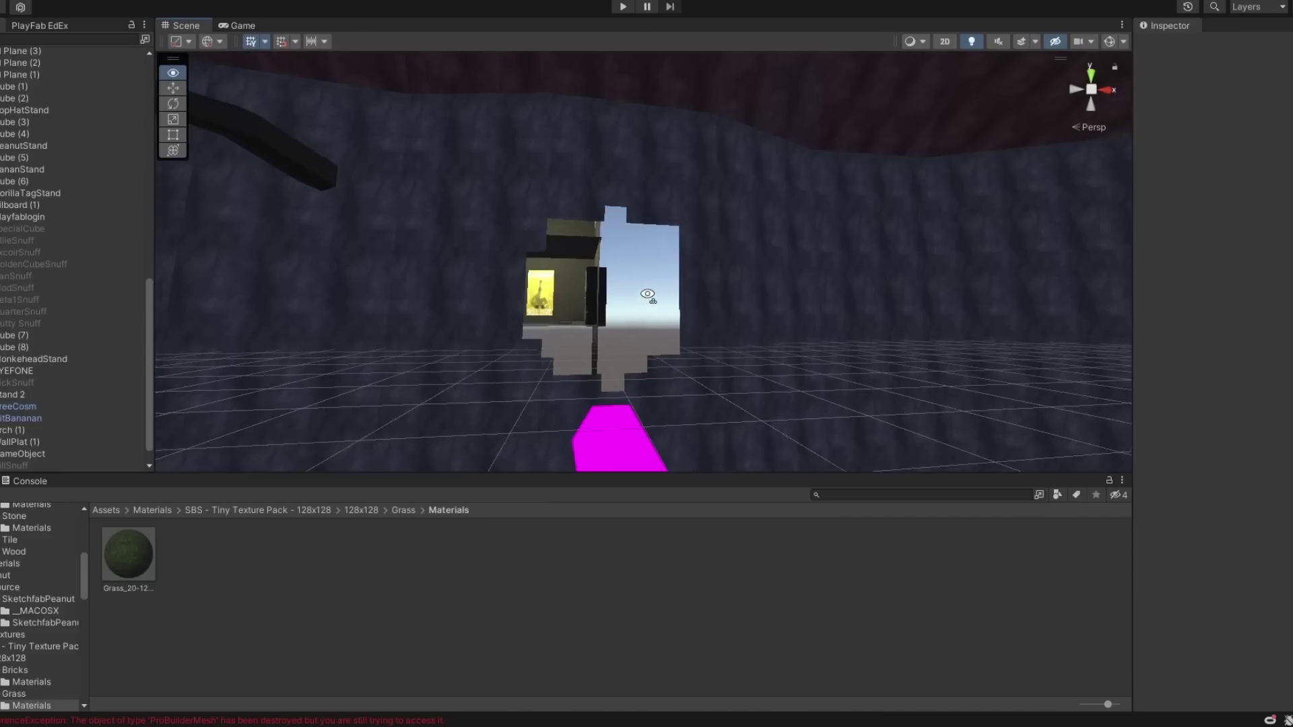
Step: Move the Trees group across the grass area to X 15.03
key(w)
right_drag(650, 298, 452, 281)
click(465, 282)
scroll(68, 219, up, 2)
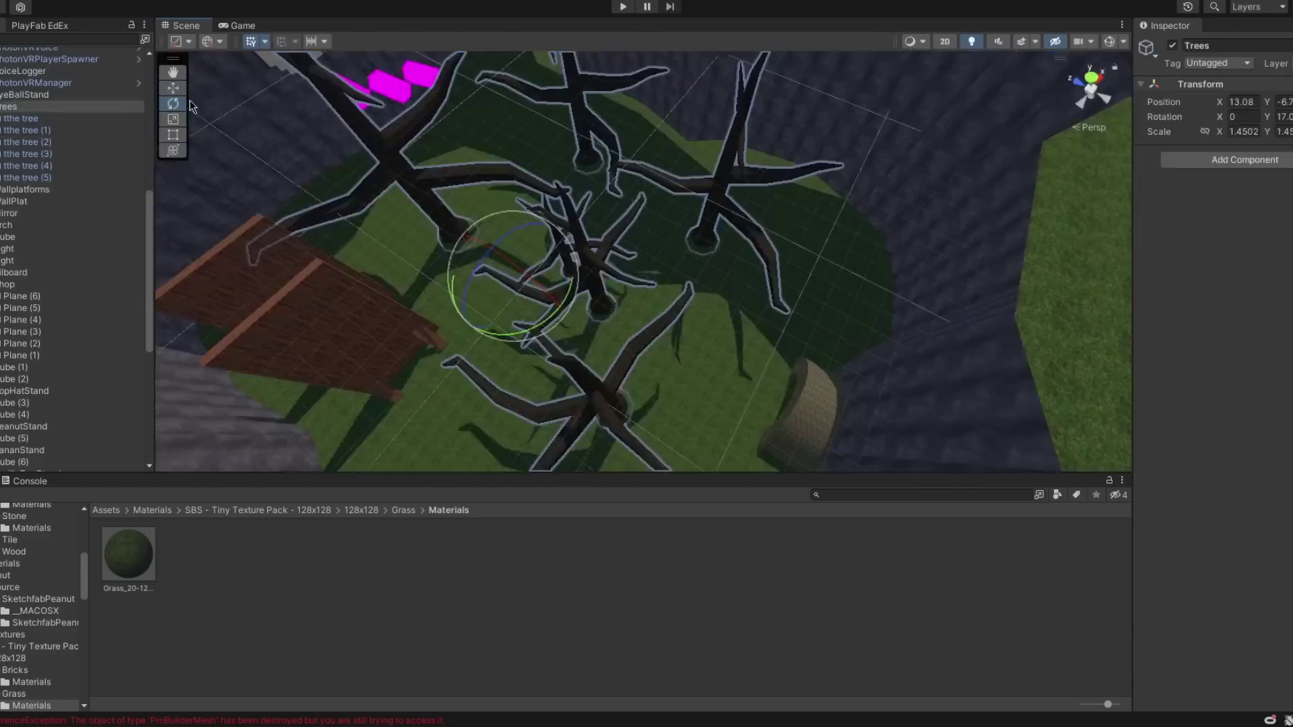
drag(513, 291, 563, 280)
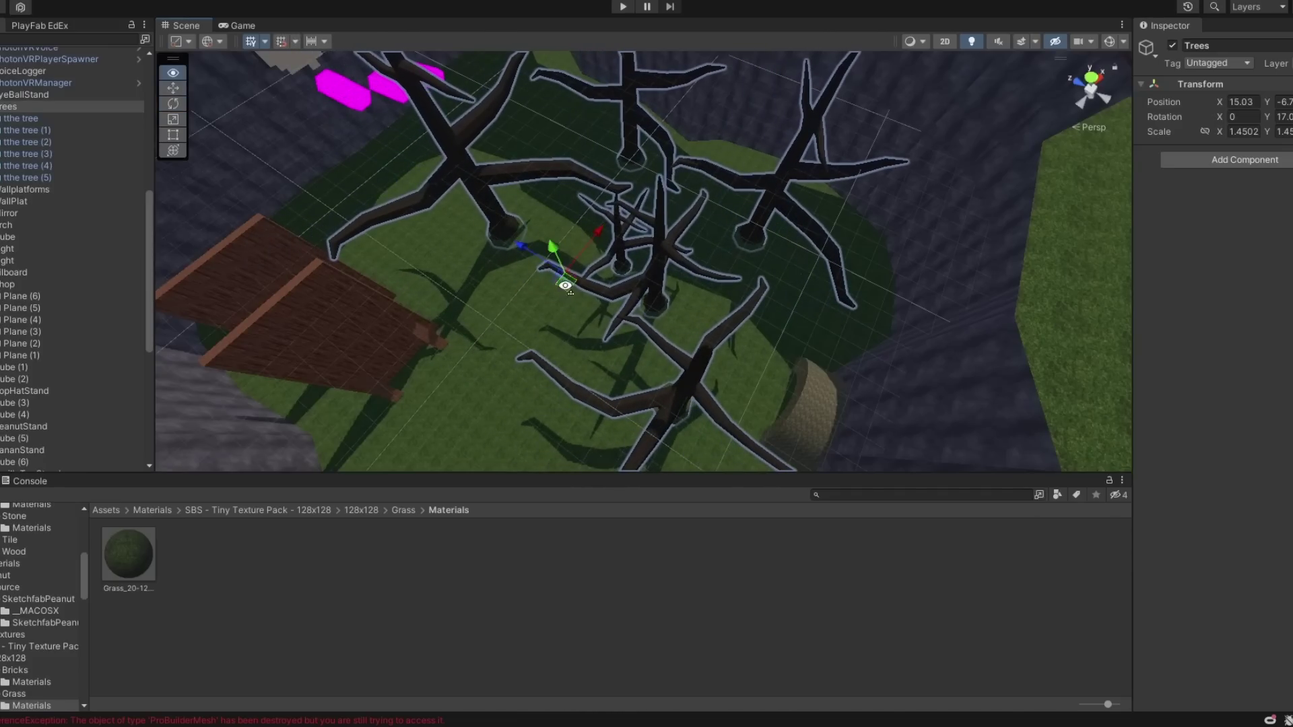
Step: Select the three magenta cylinders beside the grass area of the new map together
right_drag(562, 280, 404, 246)
click(631, 140)
key(w)
click(434, 305)
scroll(444, 269, down, 5)
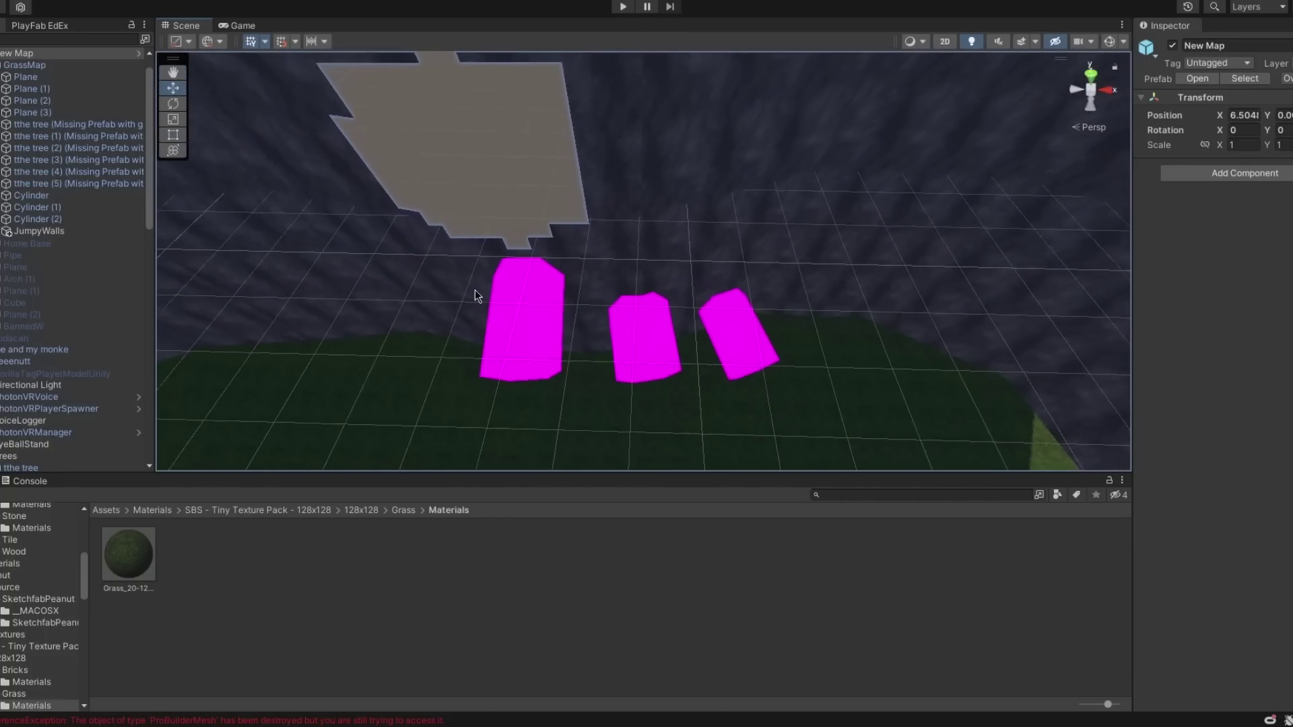
click(474, 289)
double_click(525, 297)
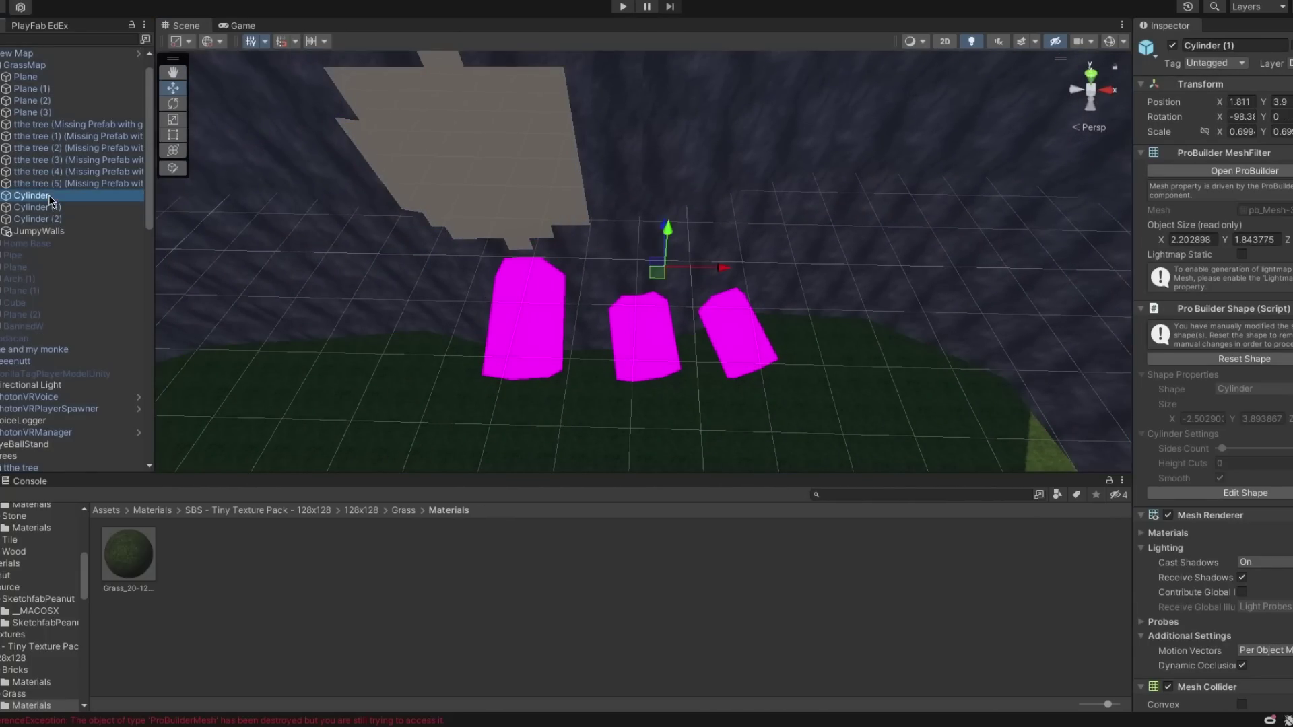
shift+click(58, 219)
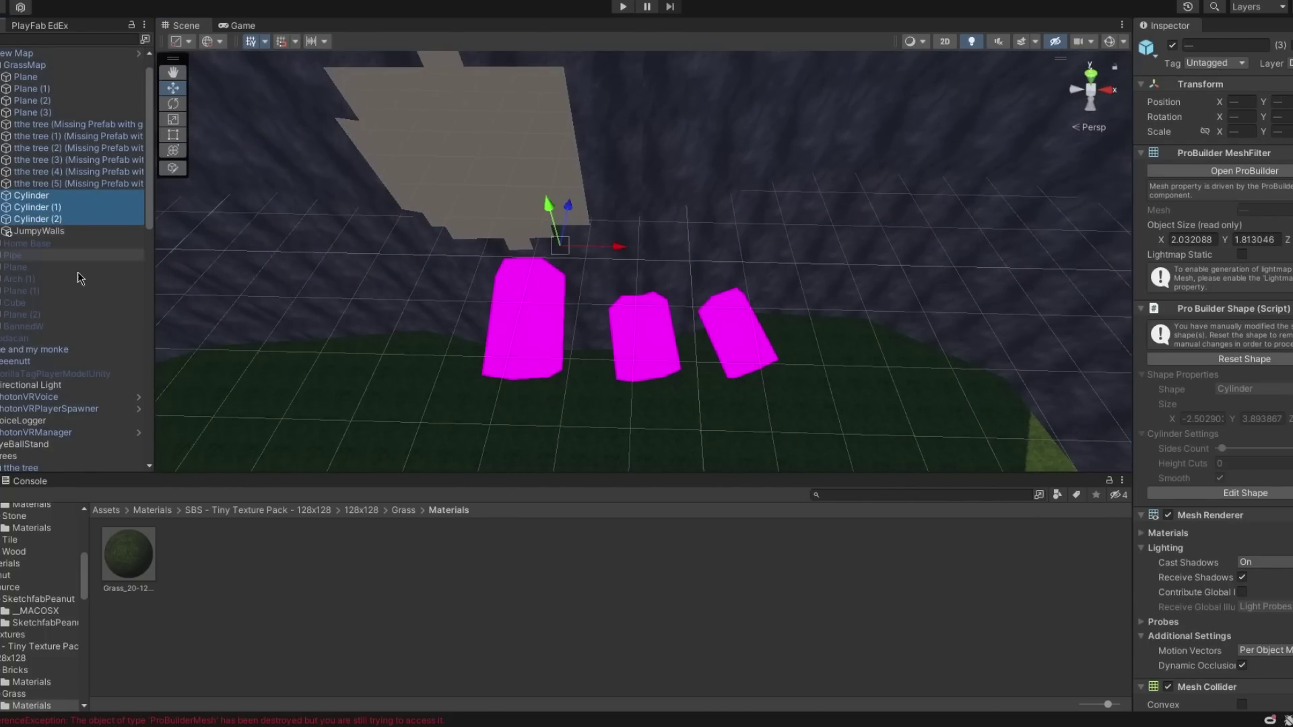
Step: Apply the dark blue Stone_12 material from 2SBS - Tiny Texture Pack 2 to each of the three magenta cylinders
click(401, 511)
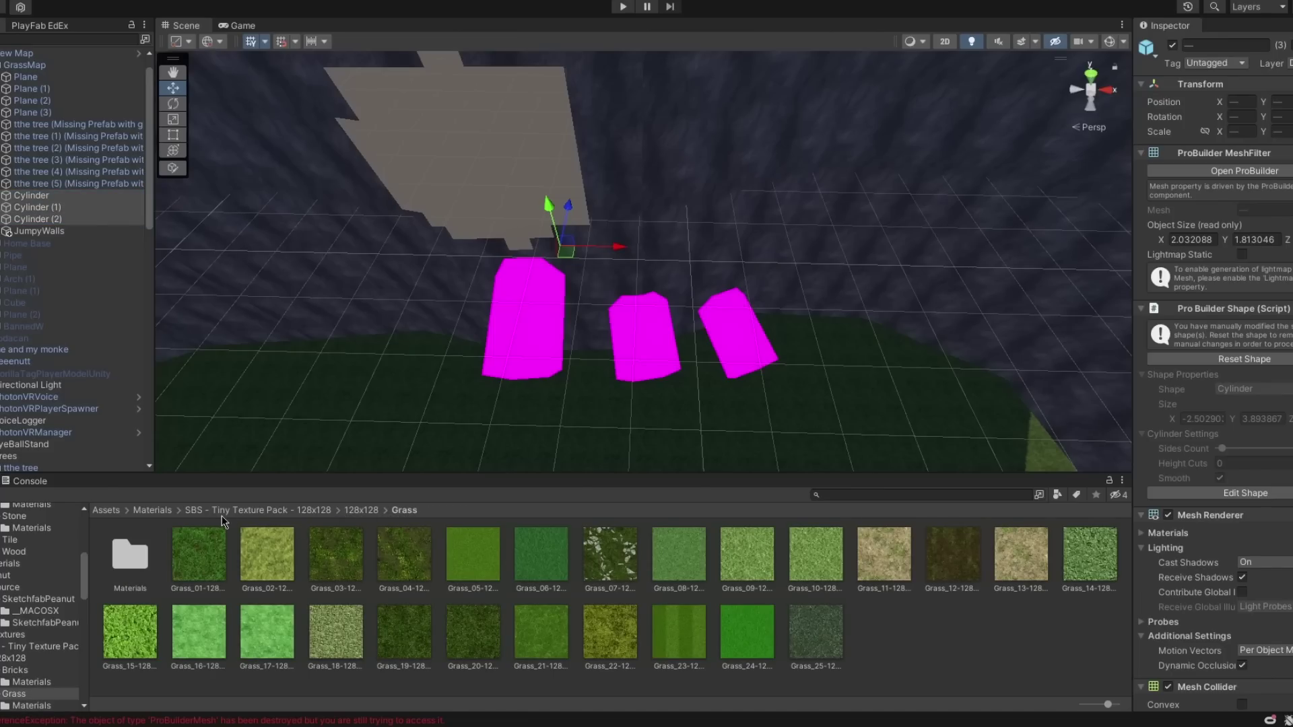
click(359, 511)
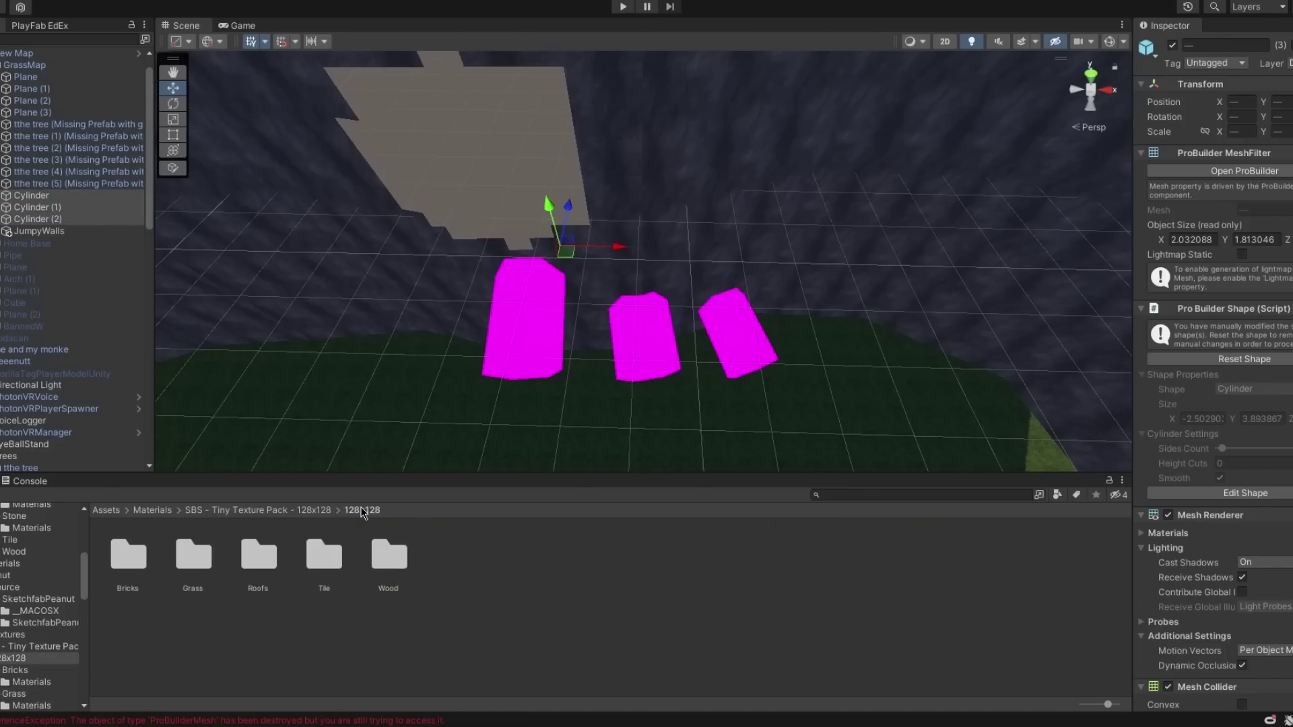
click(152, 511)
double_click(143, 557)
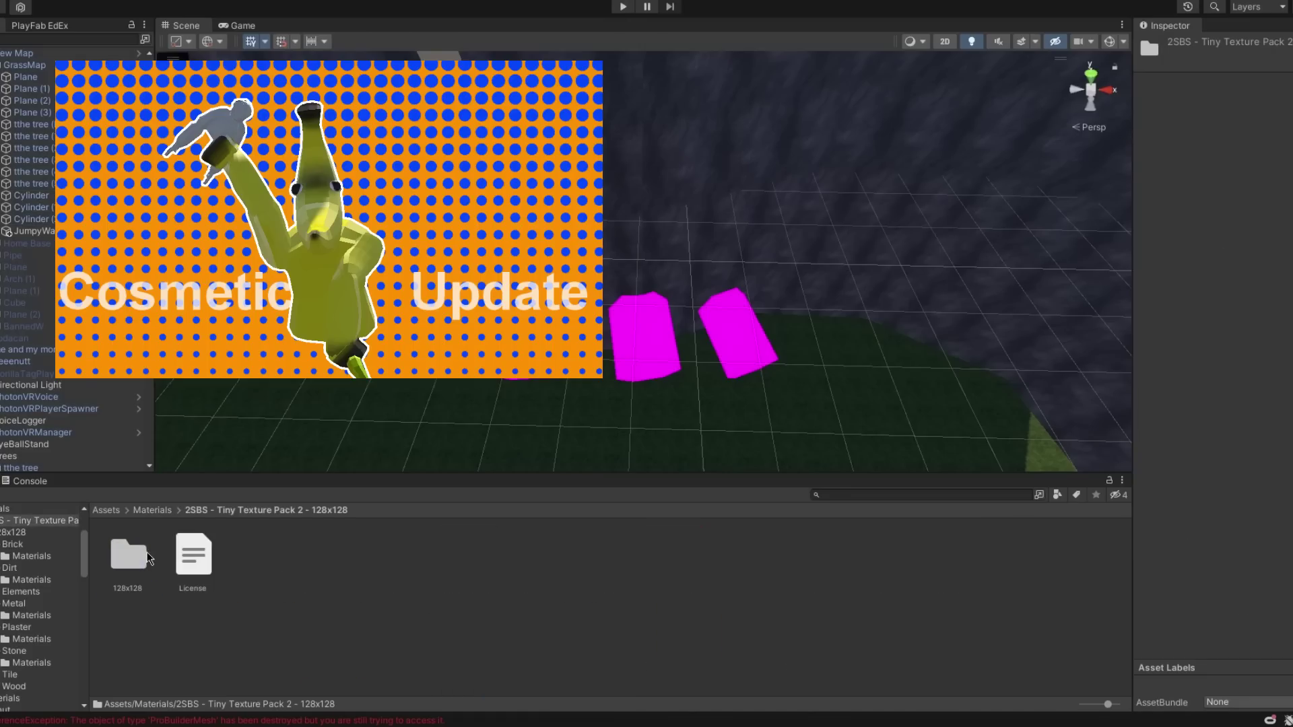
double_click(114, 558)
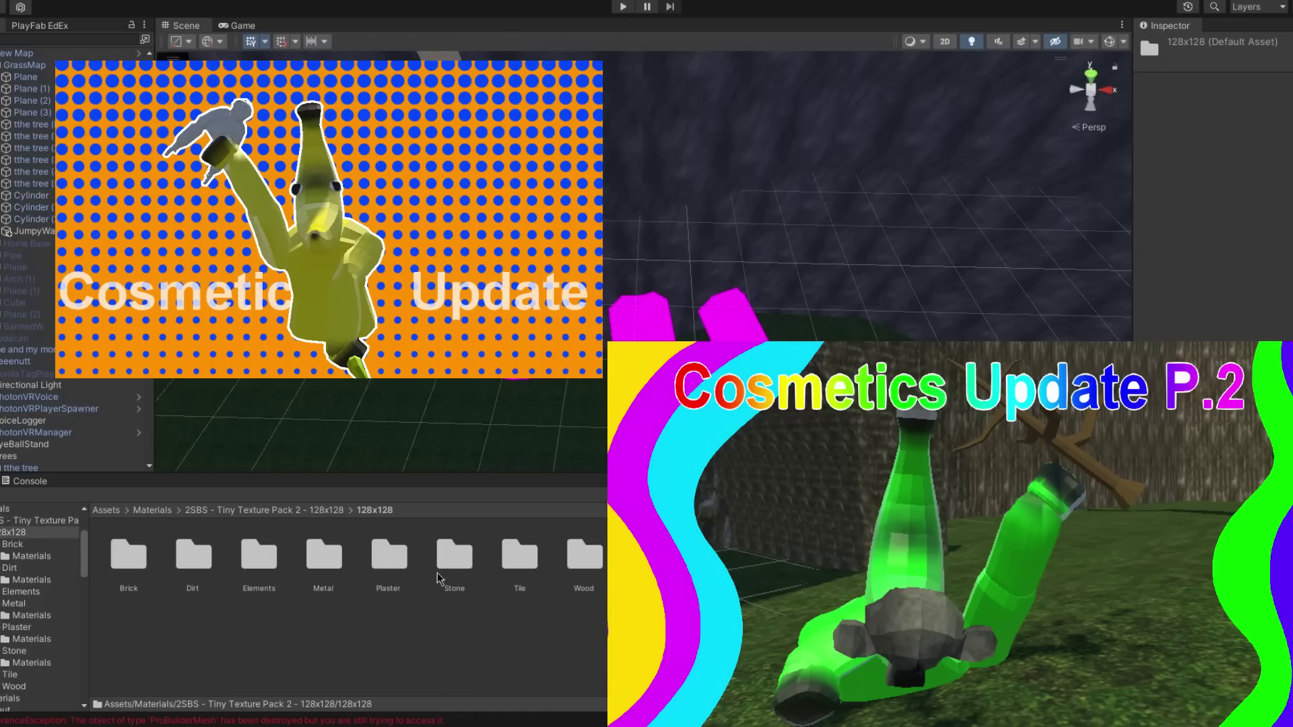
double_click(453, 558)
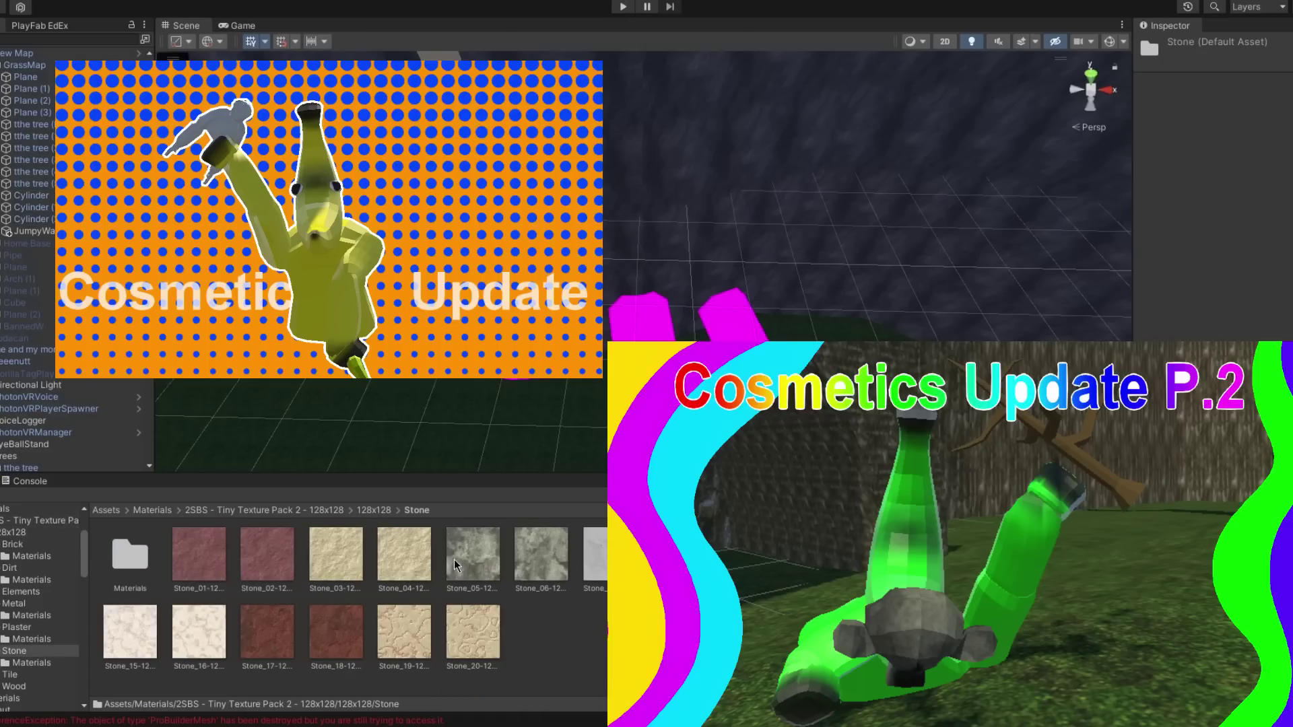
double_click(129, 577)
drag(278, 489, 539, 310)
drag(202, 536, 641, 352)
drag(173, 544, 732, 349)
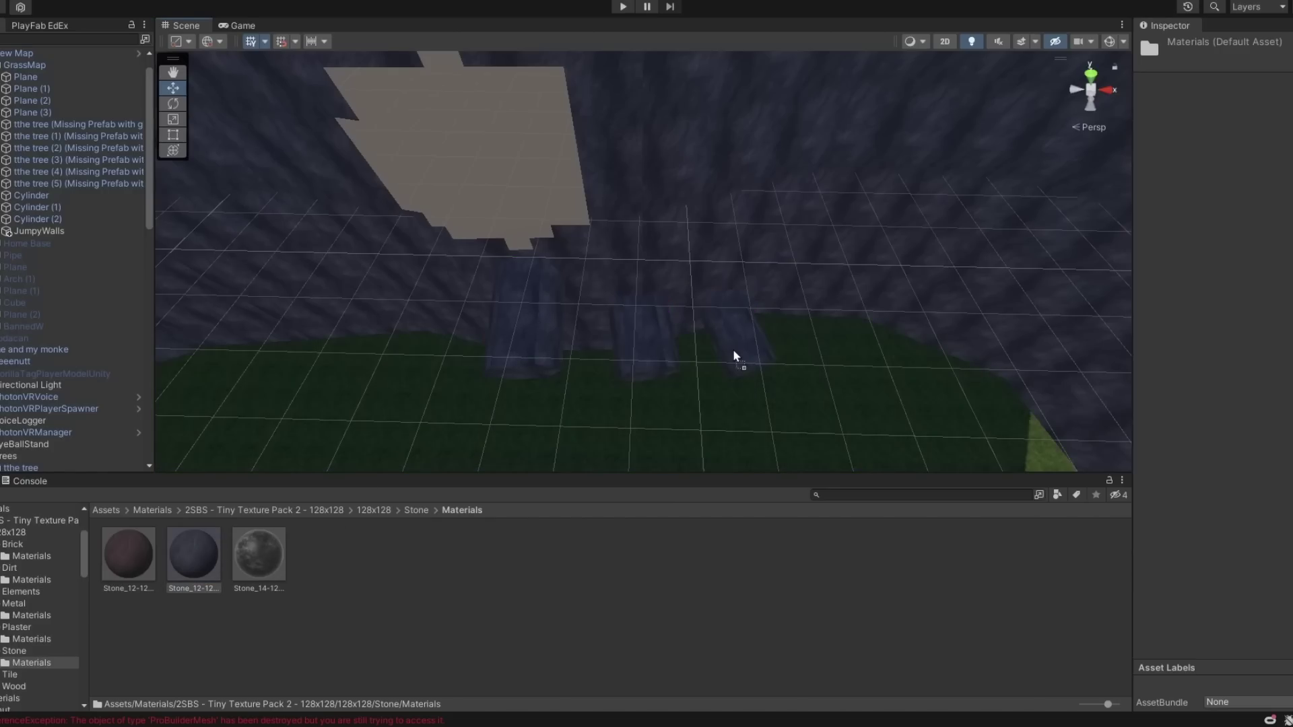
Step: Move the cosmetics stand with all its display items against the cave wall of the new map
right_drag(757, 379, 775, 192)
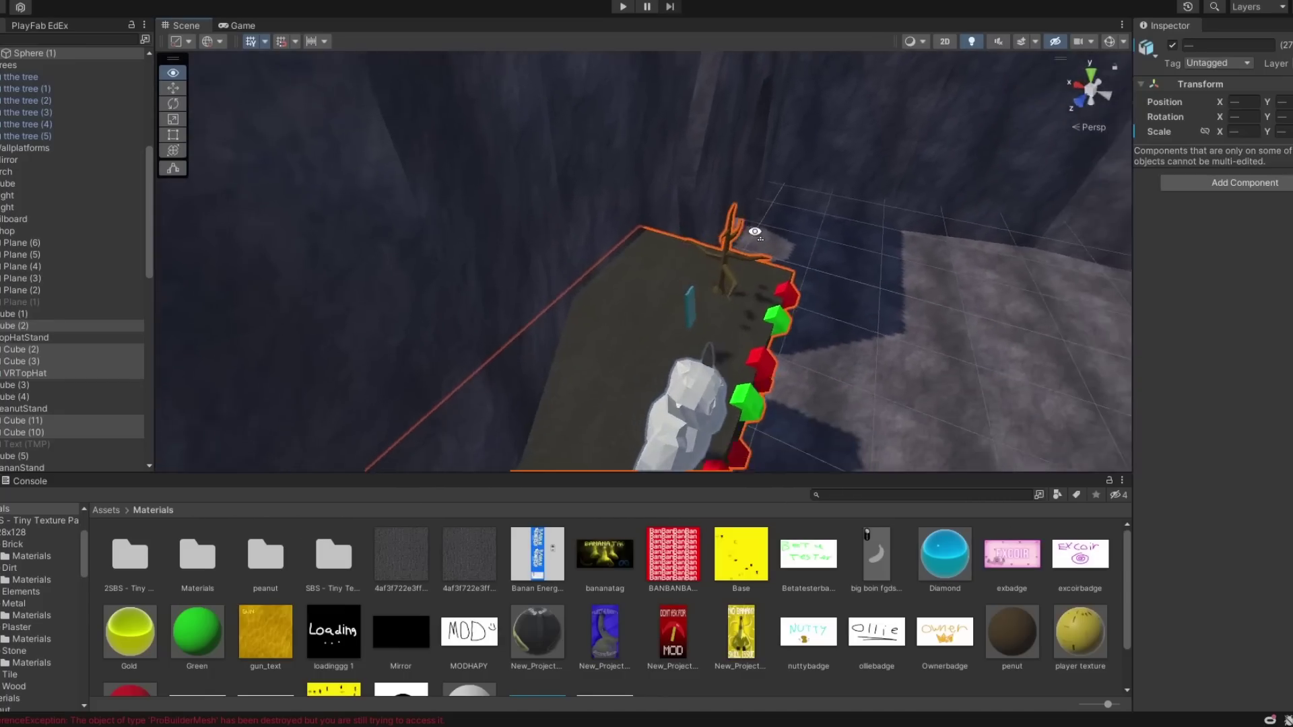
right_drag(841, 297, 761, 316)
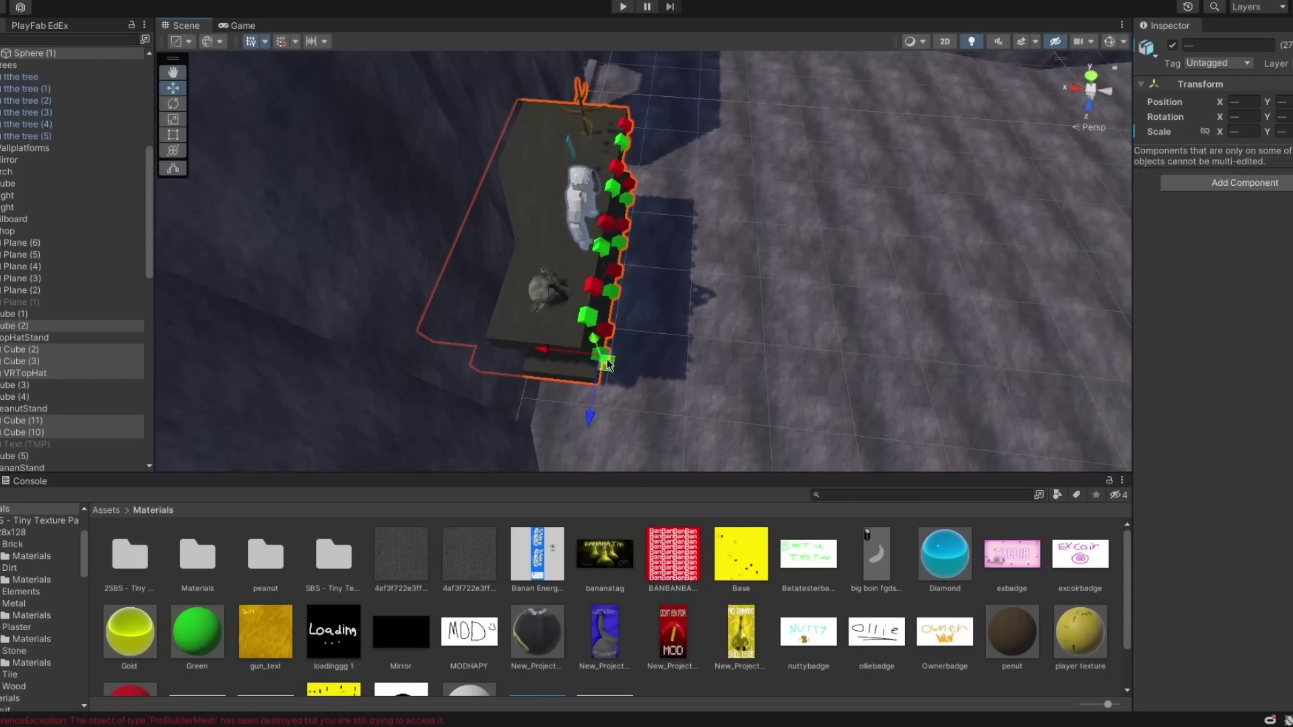
mouse_move(604, 364)
mouse_down()
mouse_move(617, 407)
mouse_move(607, 385)
mouse_up()
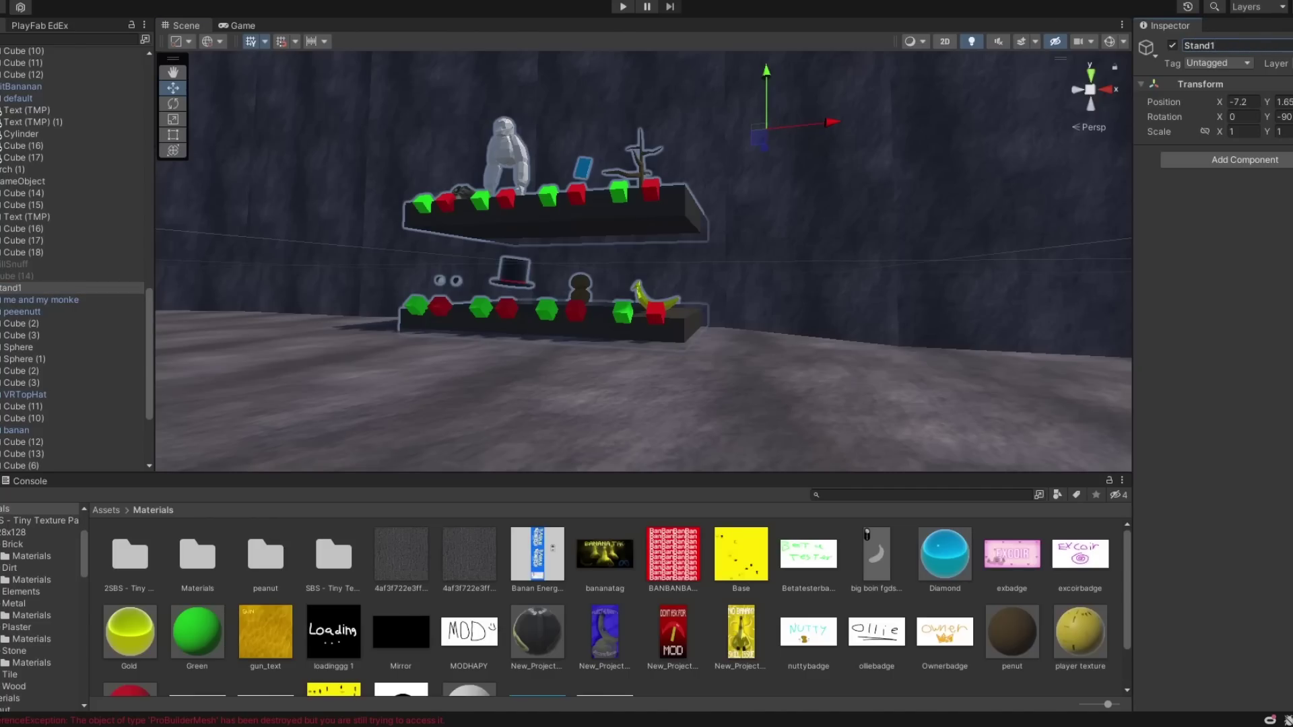
Step: Move the Banana Tag poster, Cube (3), onto the cave wall at X -1.9
right_drag(496, 325, 587, 284)
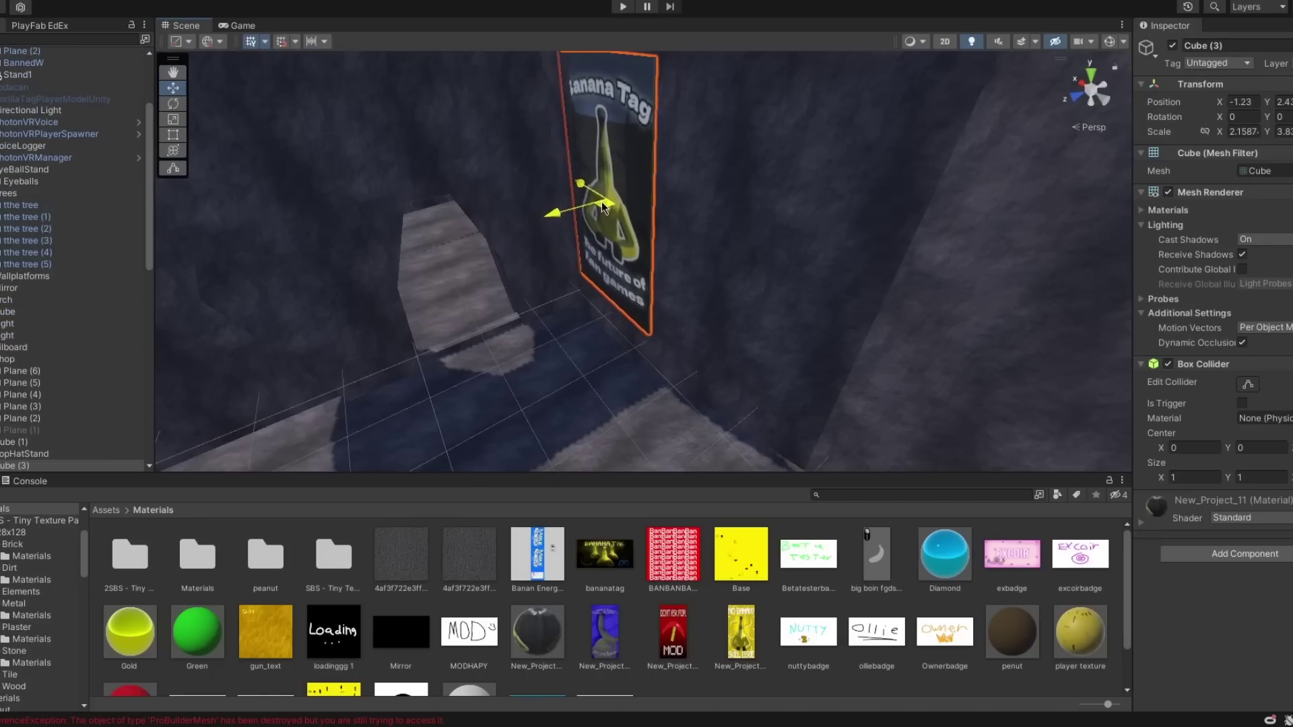
drag(601, 200, 629, 221)
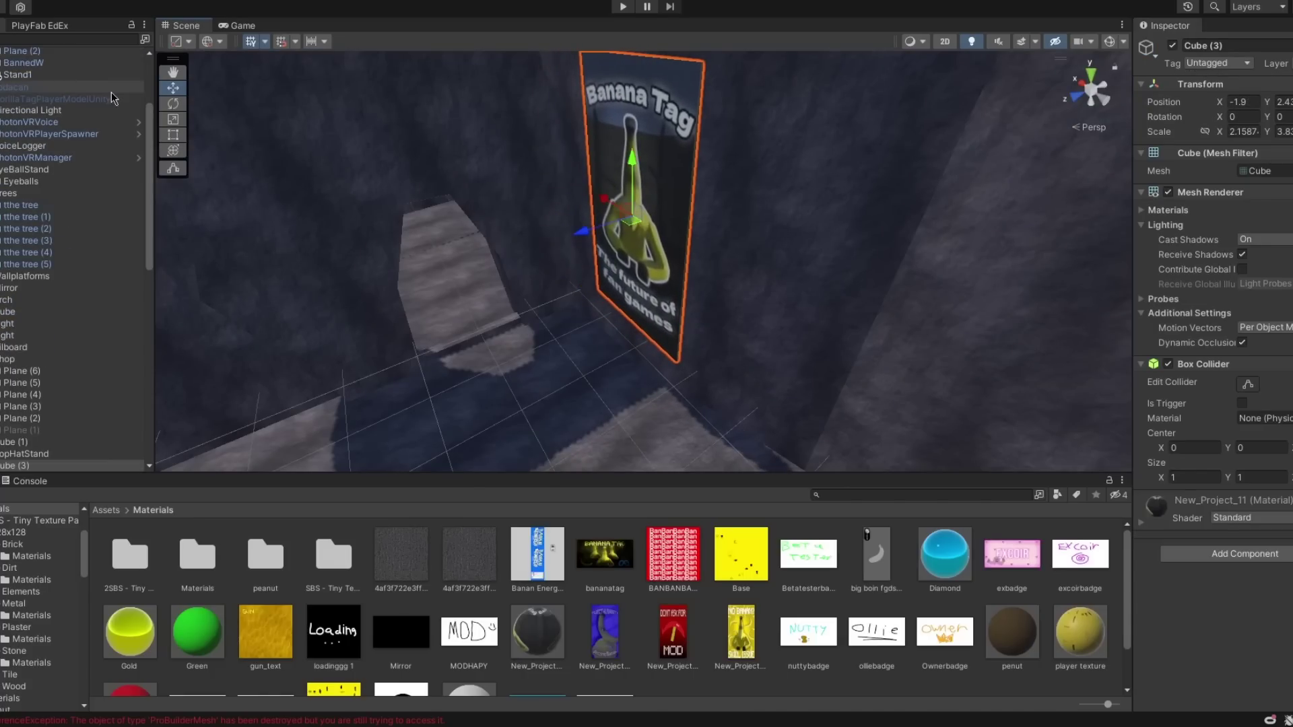
click(171, 122)
right_drag(441, 182, 554, 236)
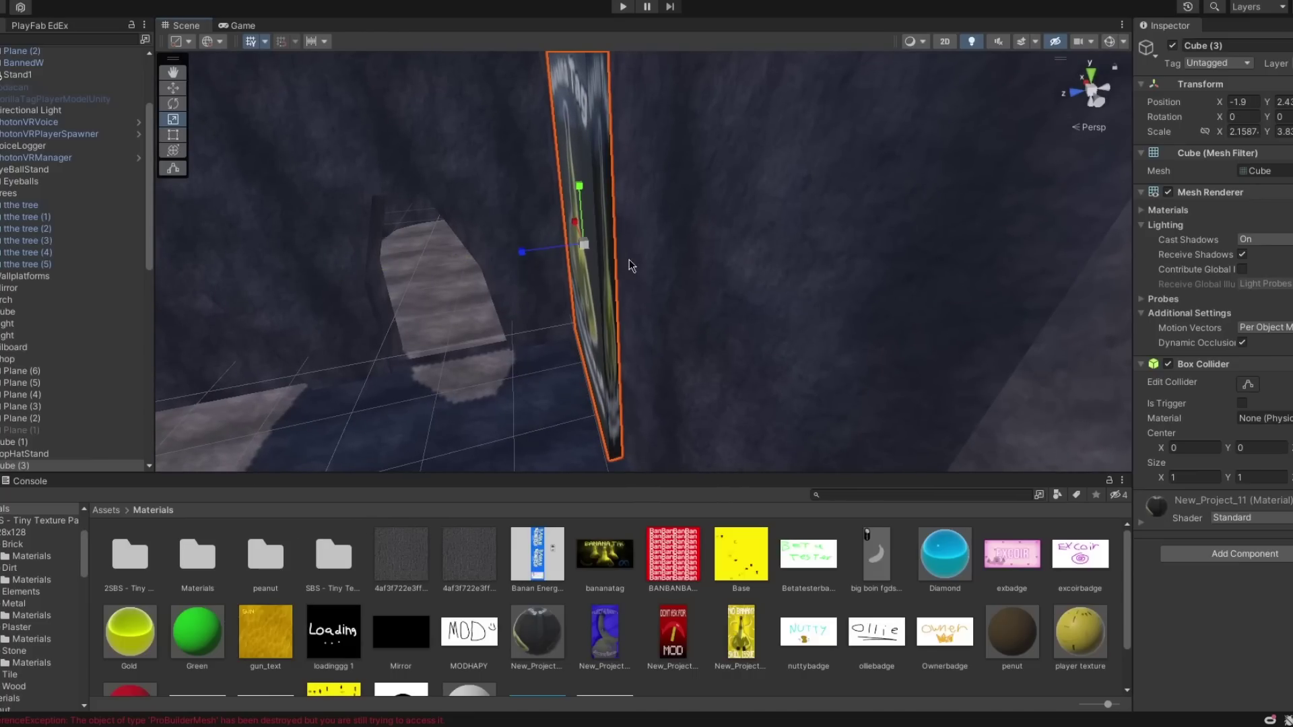
click(592, 242)
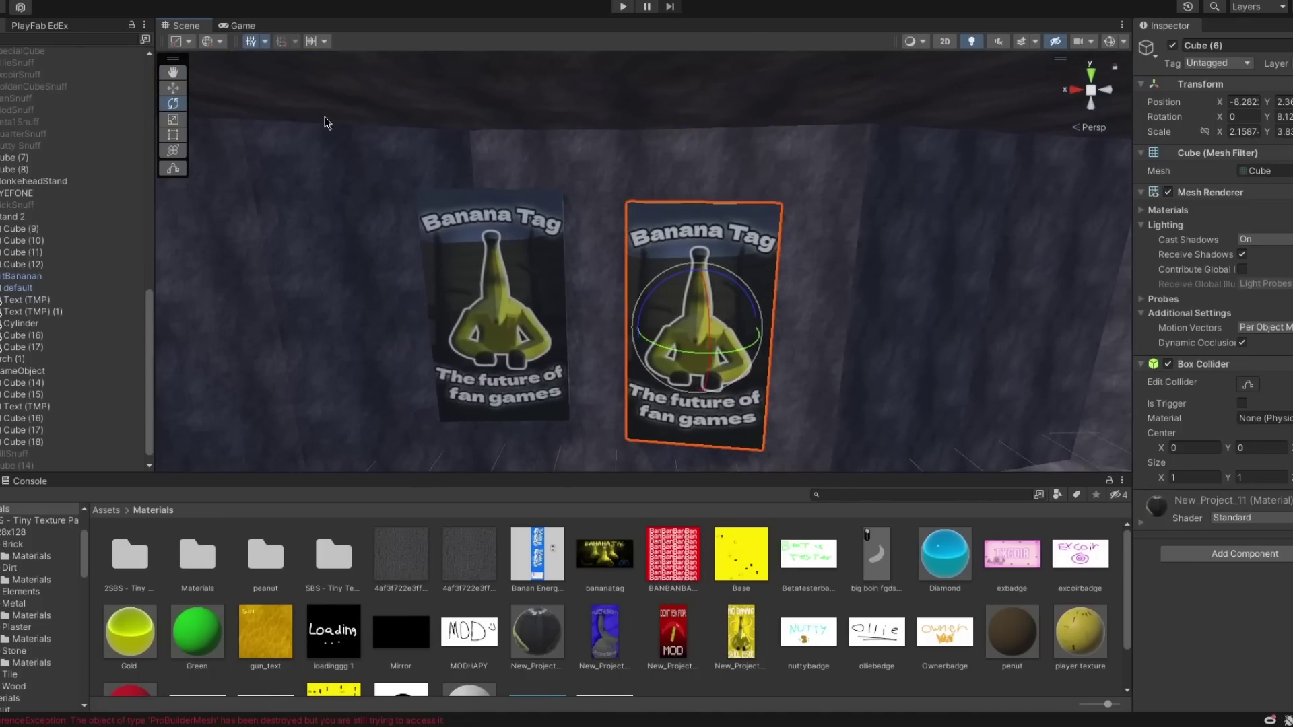
Step: Raise the second poster to about Y 2.52 and set the third poster against the cave wall at about X -11.62
drag(700, 287, 697, 274)
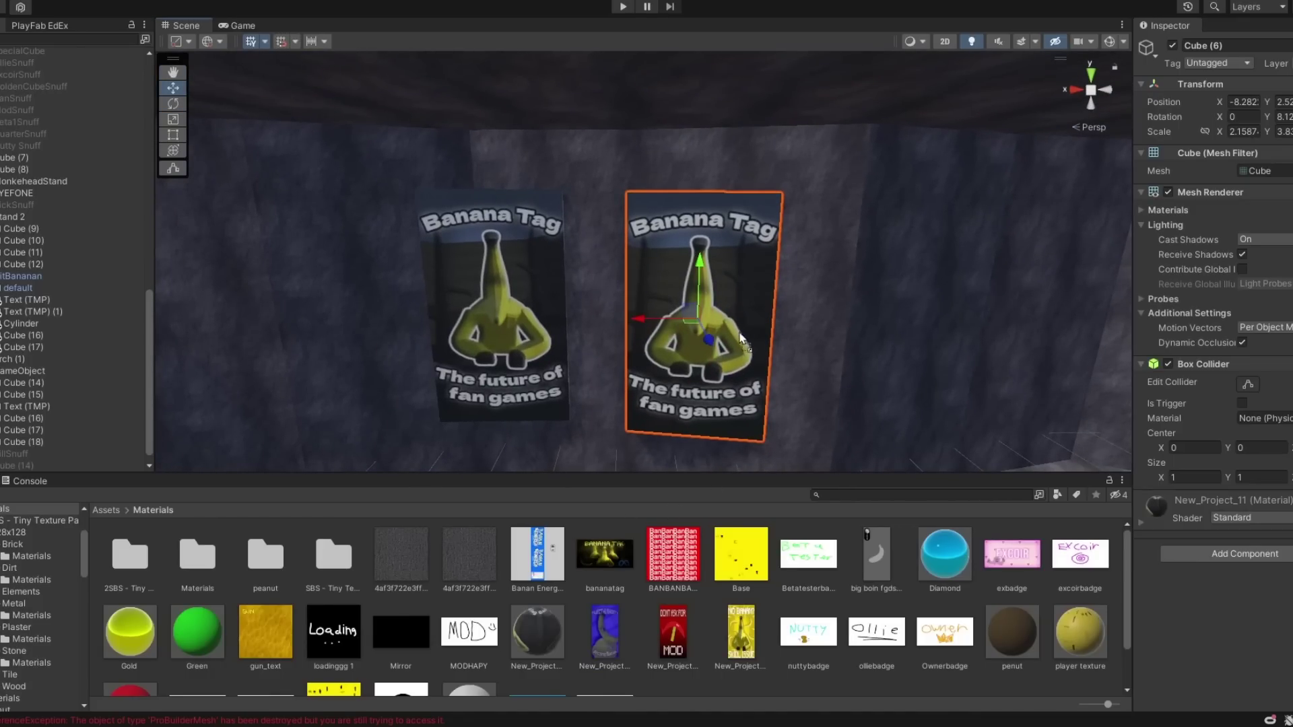
drag(739, 333, 726, 318)
right_drag(726, 318, 691, 333)
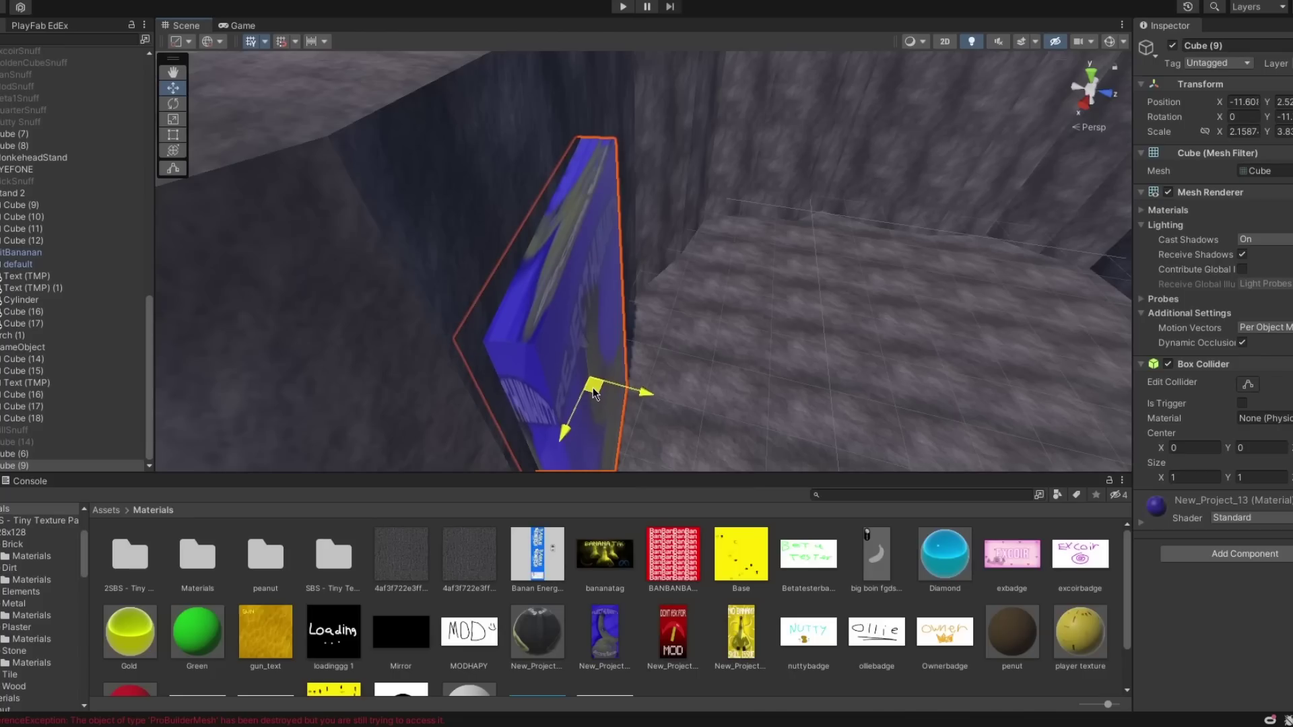
right_drag(593, 386, 585, 444)
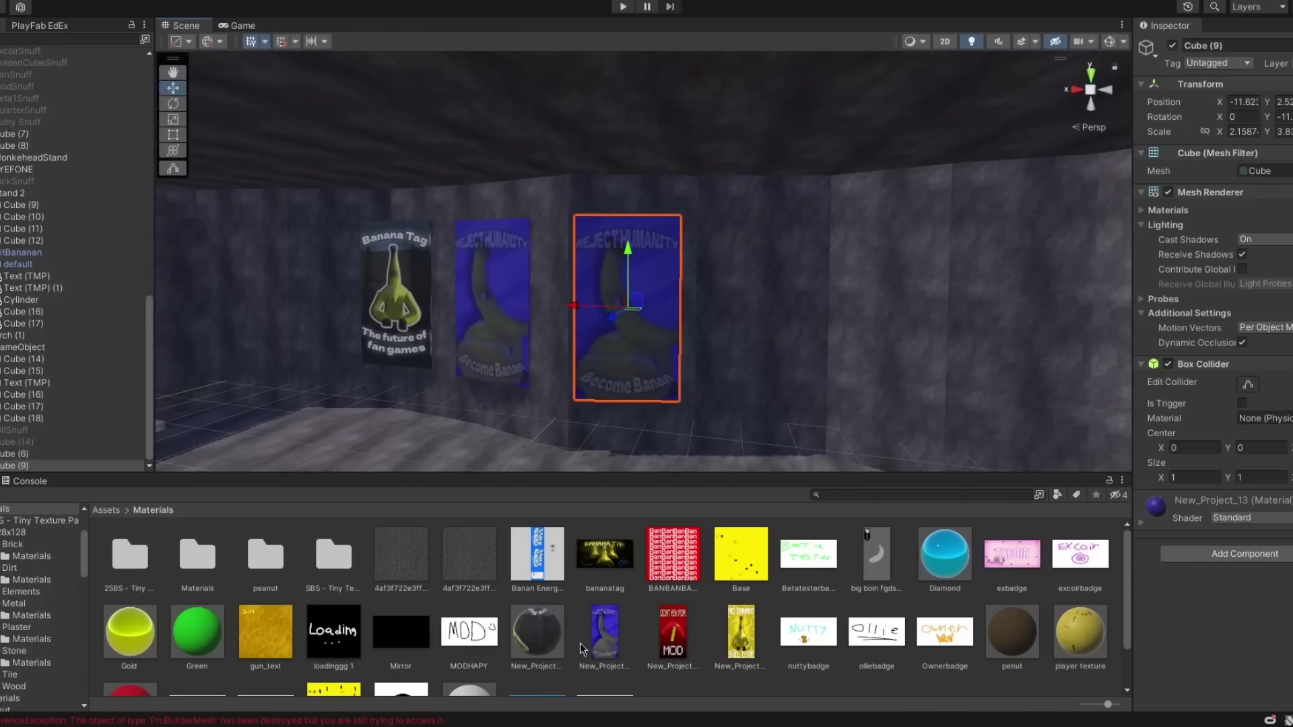
Step: Turn the GorillaTagPlayerModelUnity figure about its vertical axis above the grass outside the walls
right_drag(654, 374, 169, 465)
right_drag(164, 556, 333, 471)
right_drag(685, 394, 338, 291)
key(w)
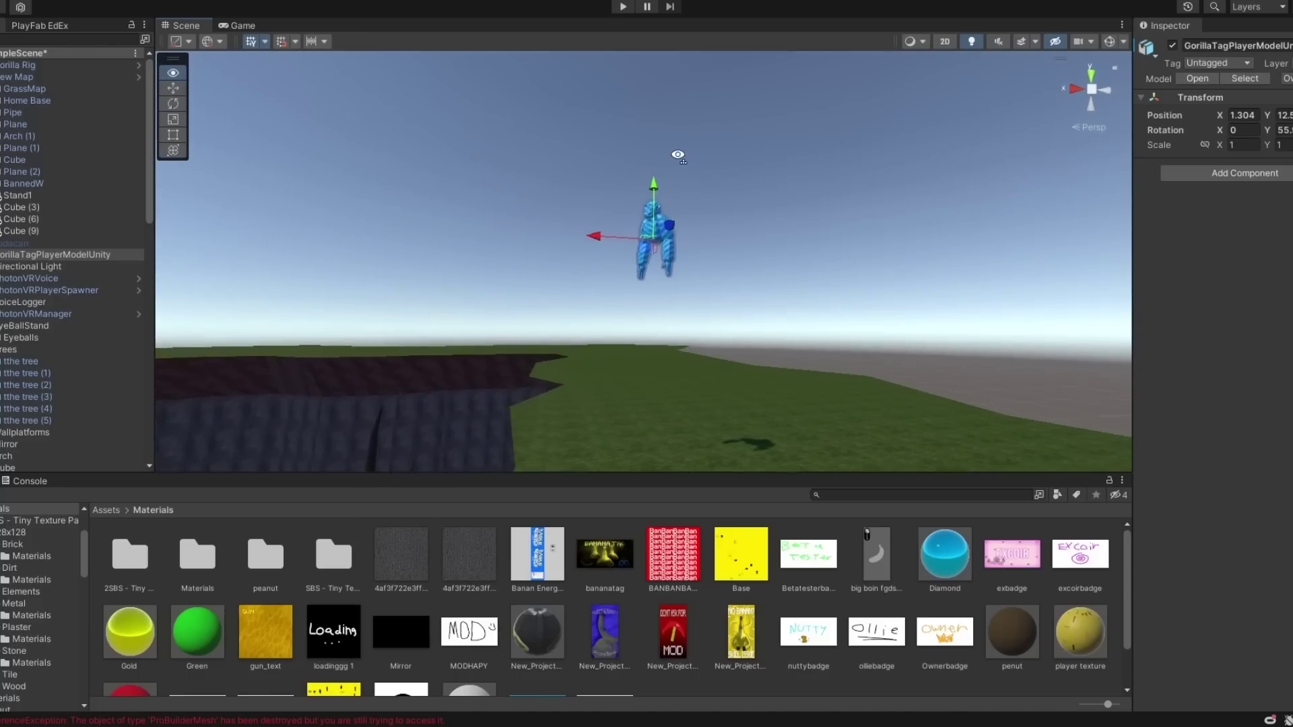
right_drag(677, 155, 547, 176)
right_drag(625, 114, 984, 166)
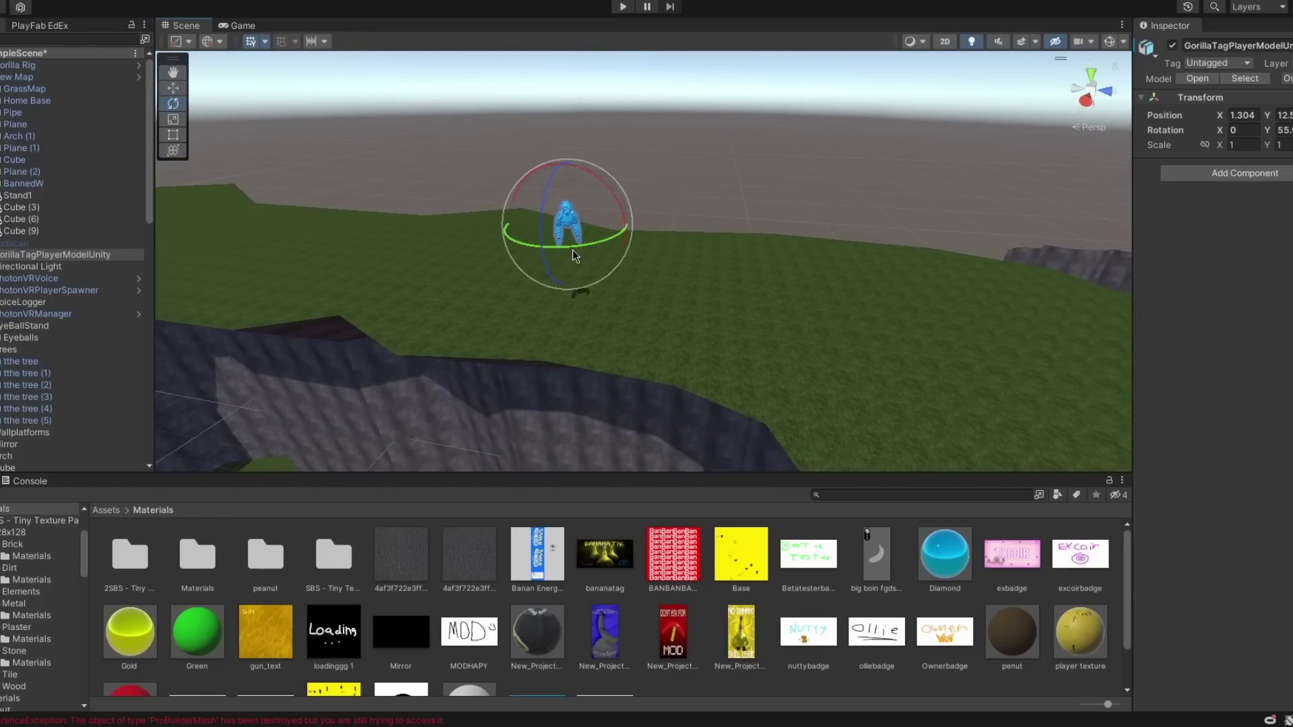
drag(484, 272, 485, 272)
right_drag(546, 230, 743, 157)
Step: Move the Light from the old shop's ceiling across to the new map's cave
click(500, 361)
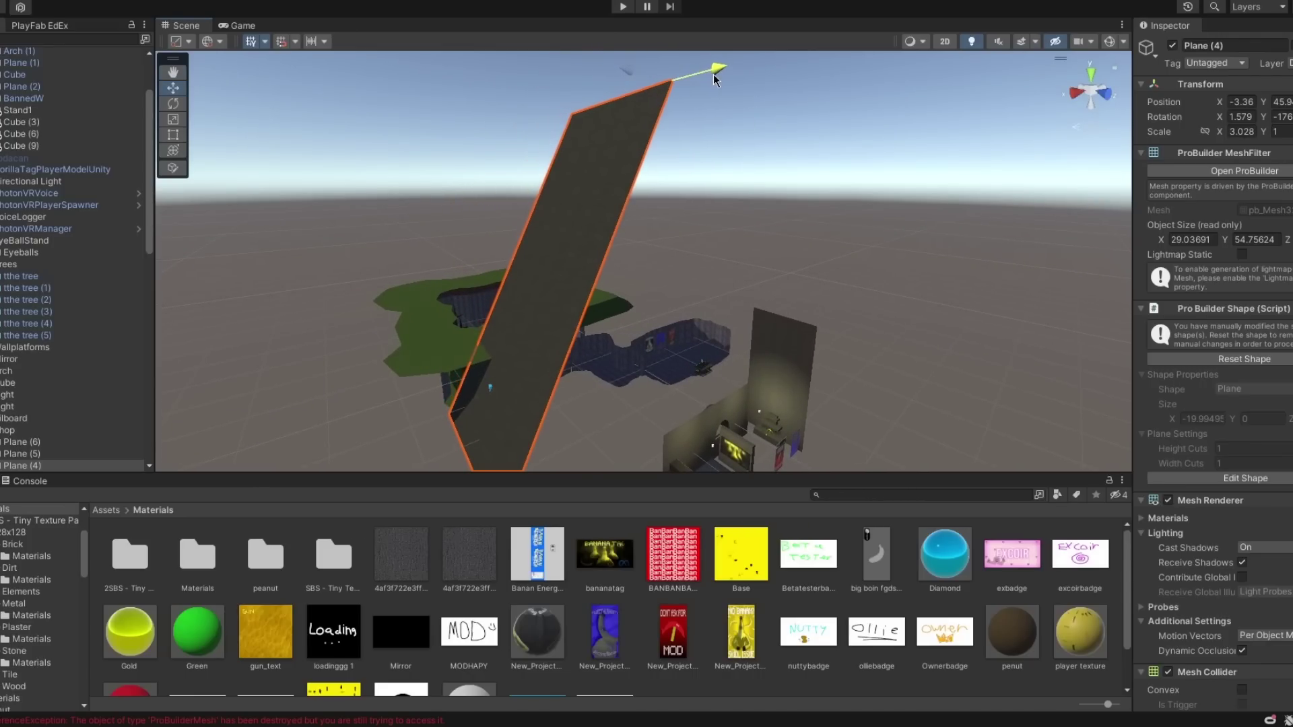
right_drag(717, 75, 837, 228)
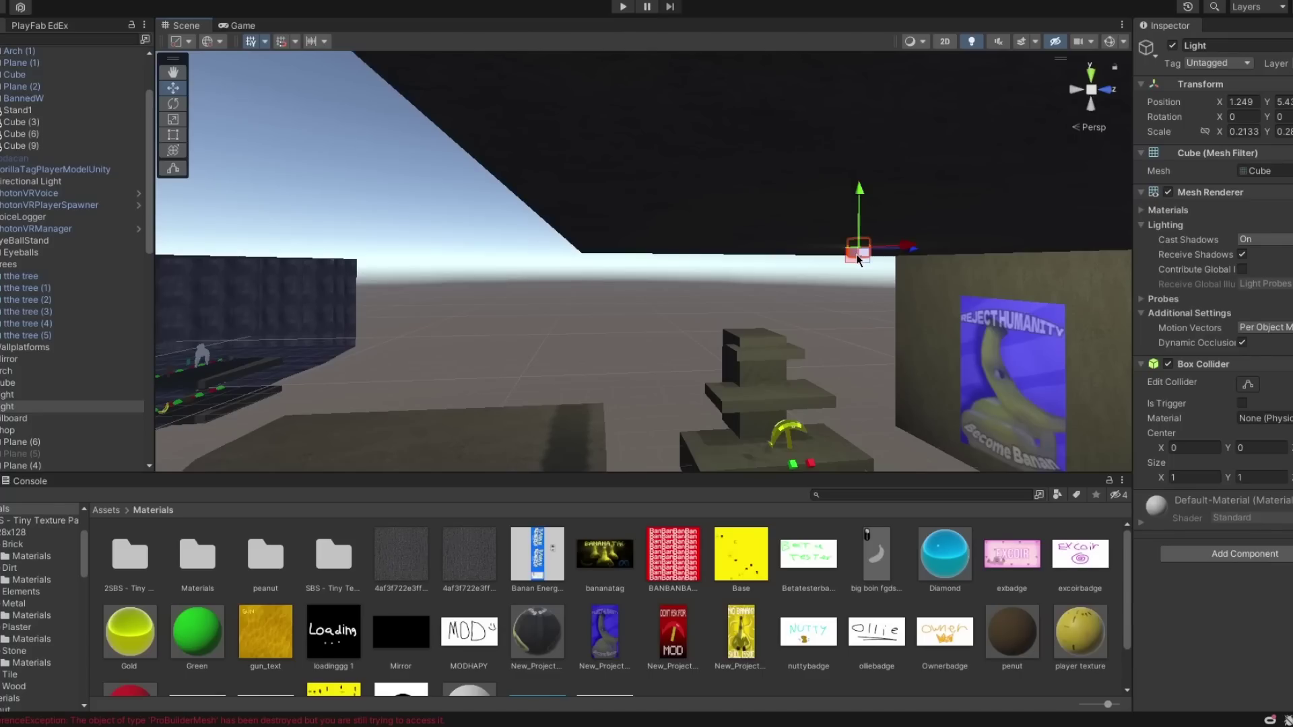
drag(855, 254, 410, 350)
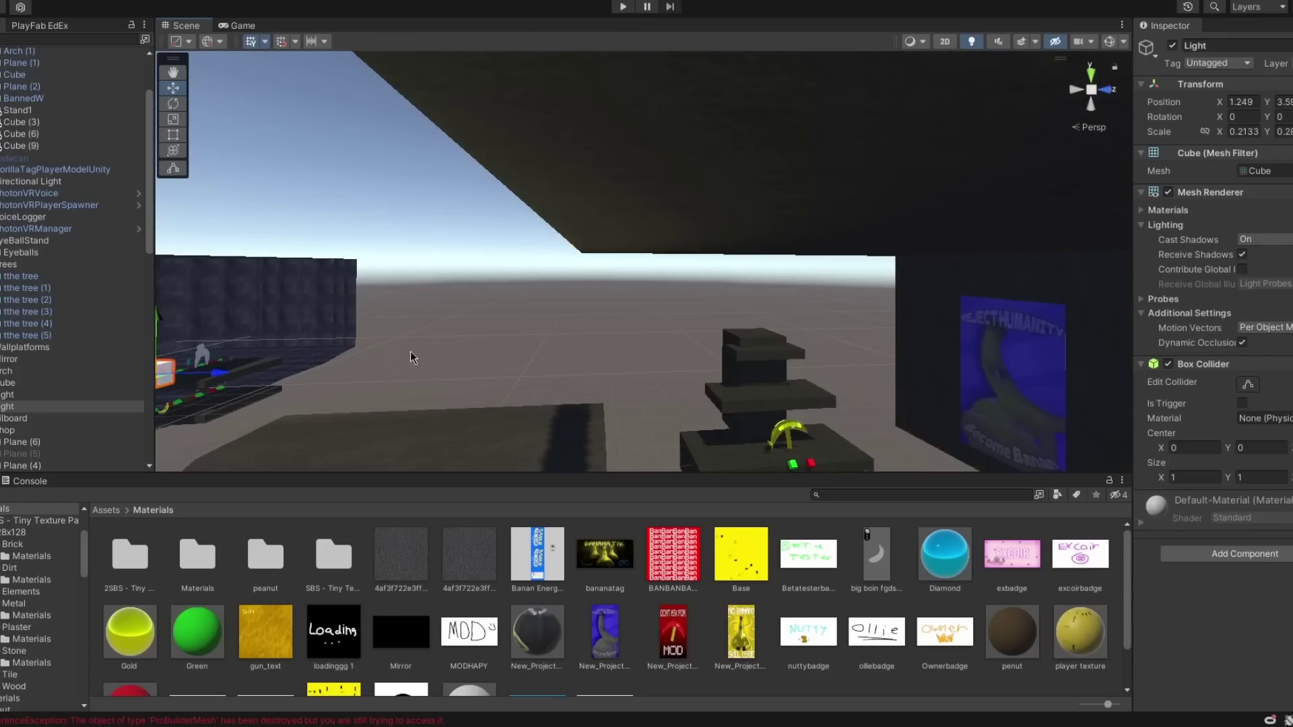
right_drag(411, 350, 506, 372)
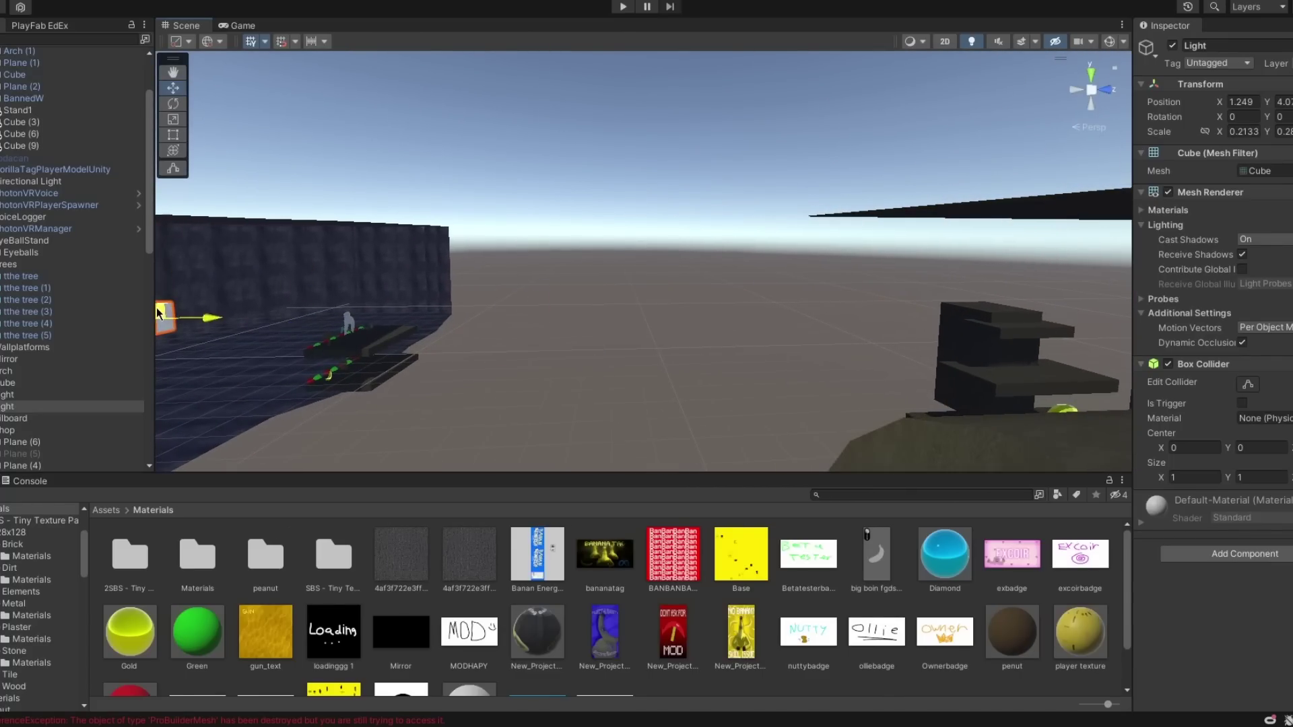
middle_drag(159, 314, 729, 266)
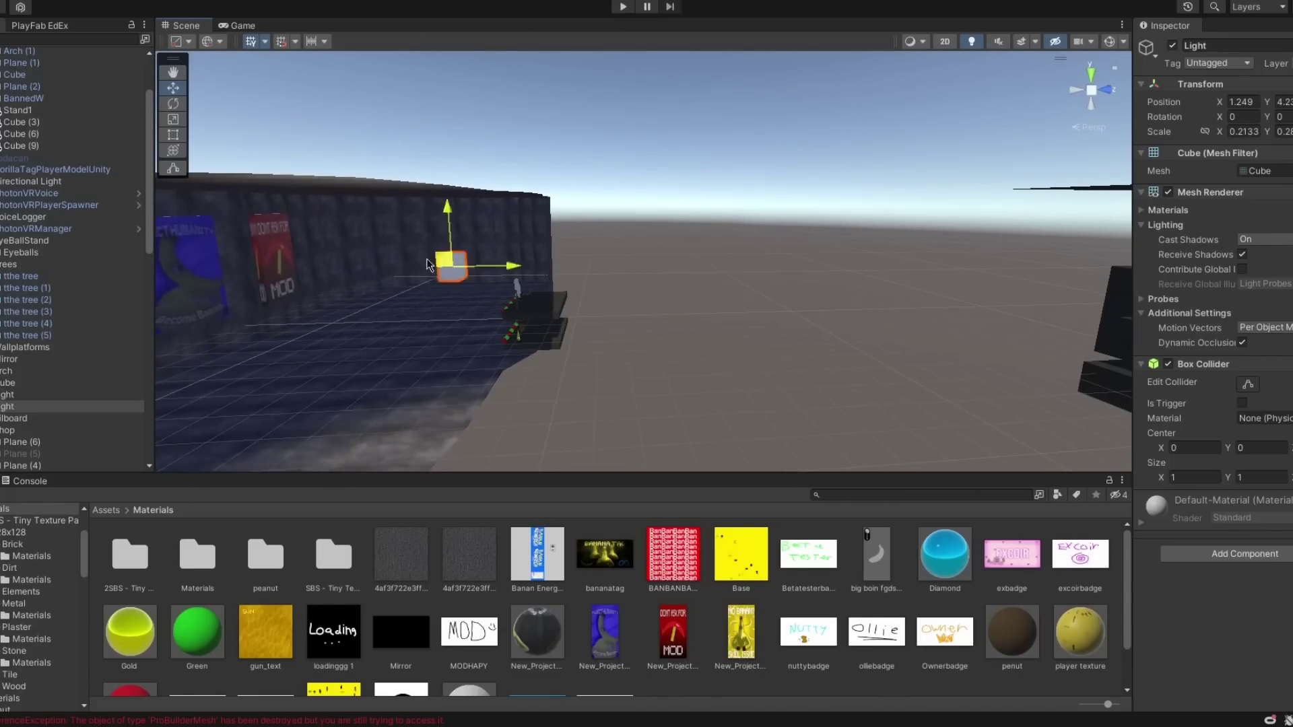
drag(427, 265, 182, 283)
Step: Place the Light inside the cave room just below the ceiling at X -6.42, Y about 5.18
right_drag(391, 298, 1266, 274)
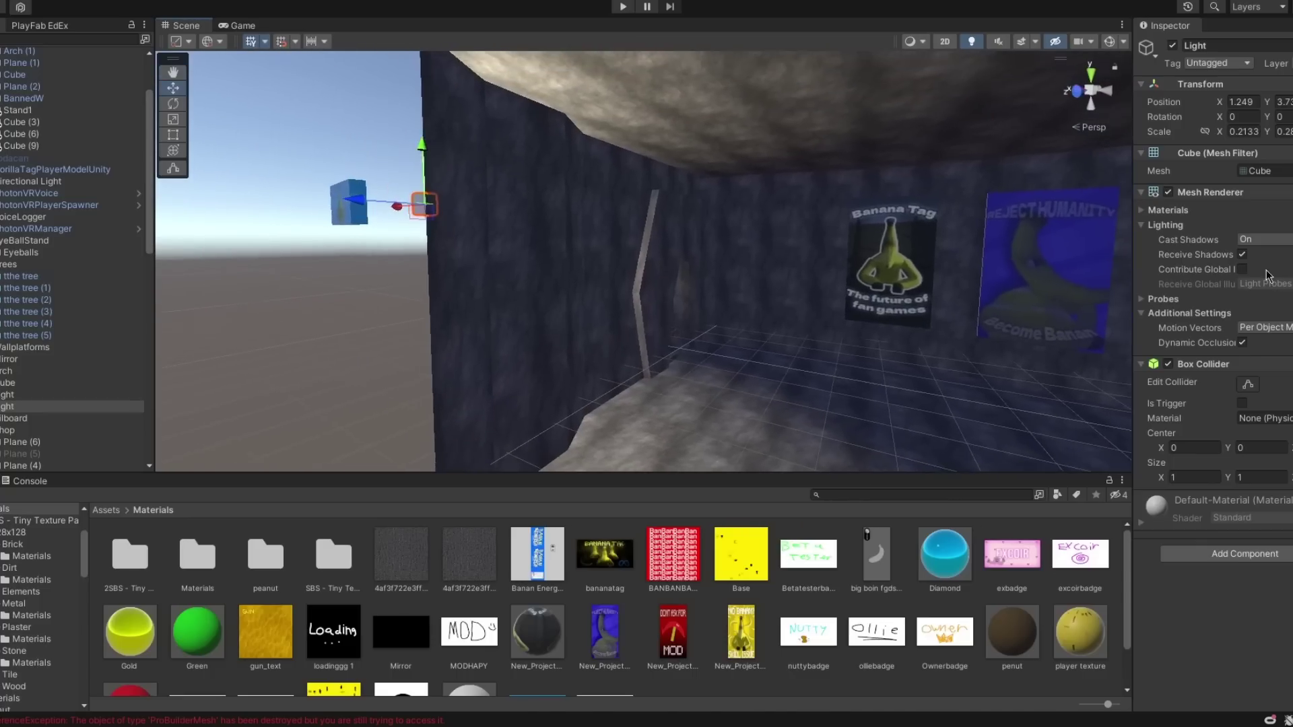
drag(438, 215, 1000, 168)
right_drag(1001, 168, 543, 249)
drag(544, 229, 800, 163)
right_drag(799, 163, 950, 152)
drag(673, 198, 684, 157)
right_drag(684, 154, 1001, 179)
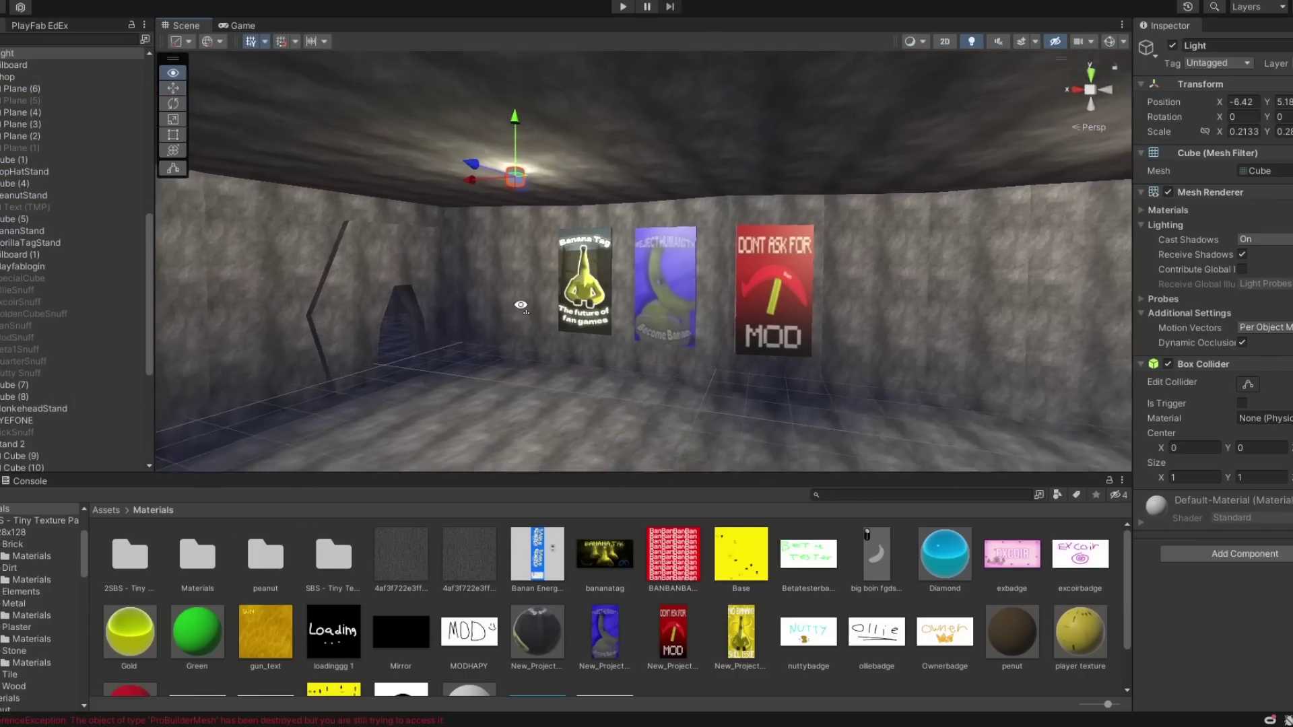
Step: Position a copy of the Light under the ceiling at the cave room's far end, at X -15.45
right_drag(521, 305, 682, 253)
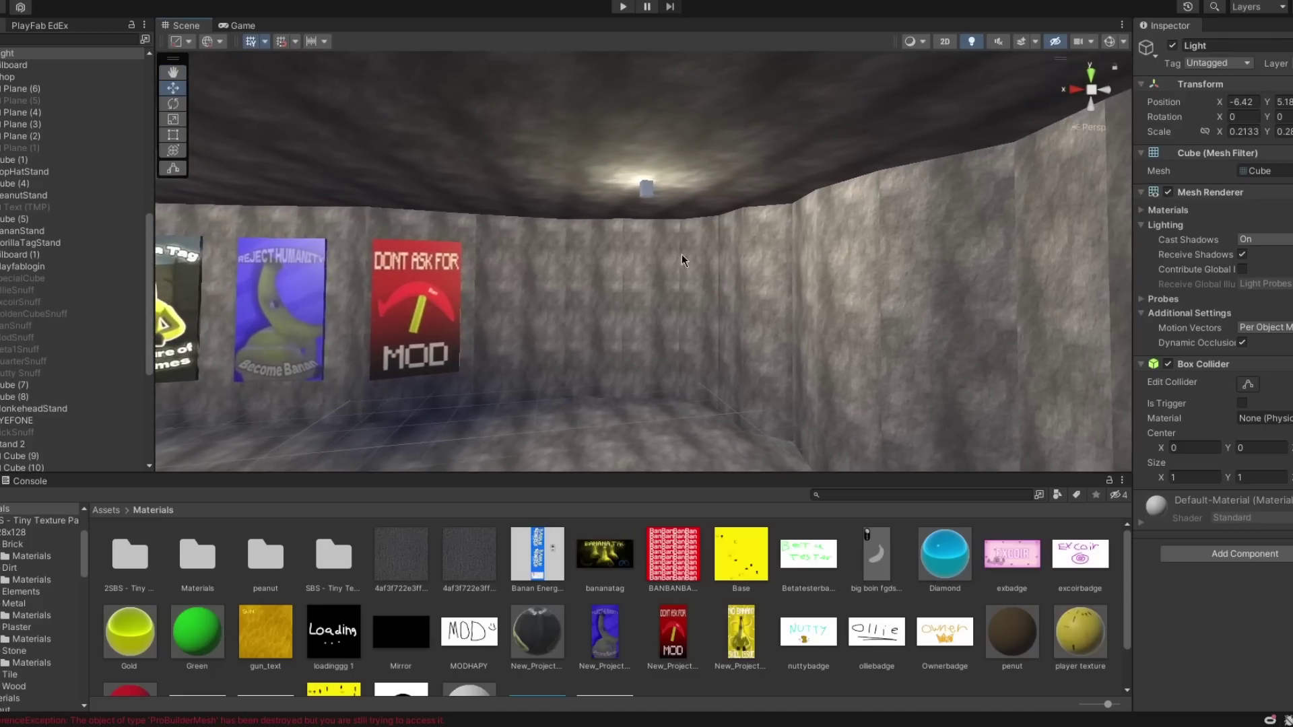
right_drag(650, 193, 648, 157)
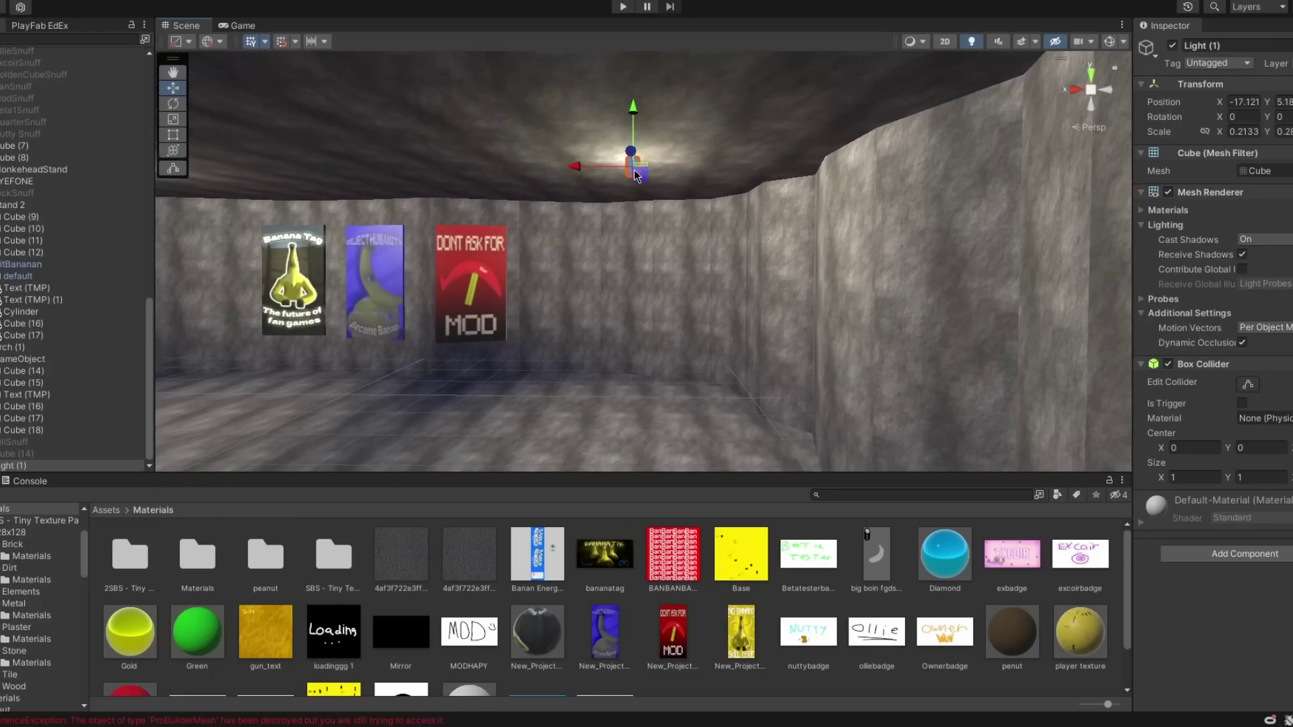
drag(636, 175, 511, 171)
right_drag(511, 171, 1212, 300)
key(s)
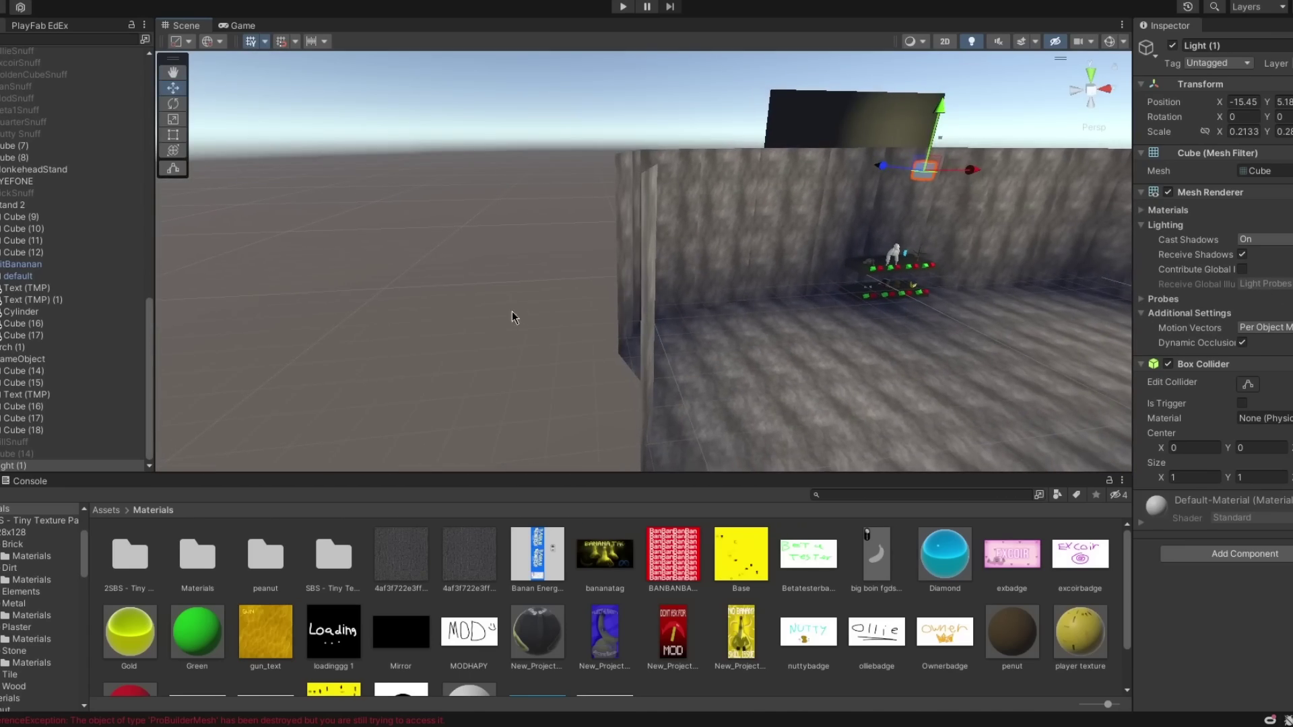
Step: Duplicate the second light and move the copy beneath the ceiling of another cave section, at about X 3.74
click(512, 318)
right_drag(511, 317, 810, 271)
key(w)
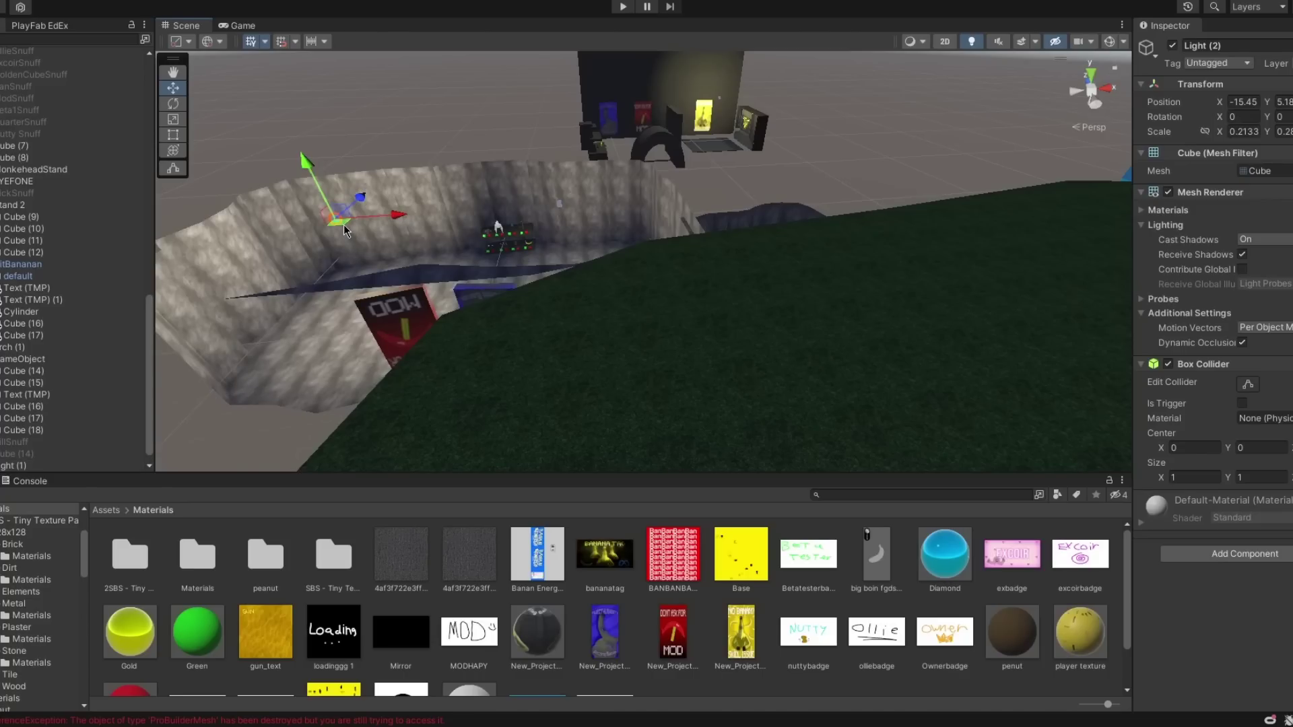
drag(344, 224, 793, 273)
key(w)
right_drag(793, 273, 618, 2)
key(s)
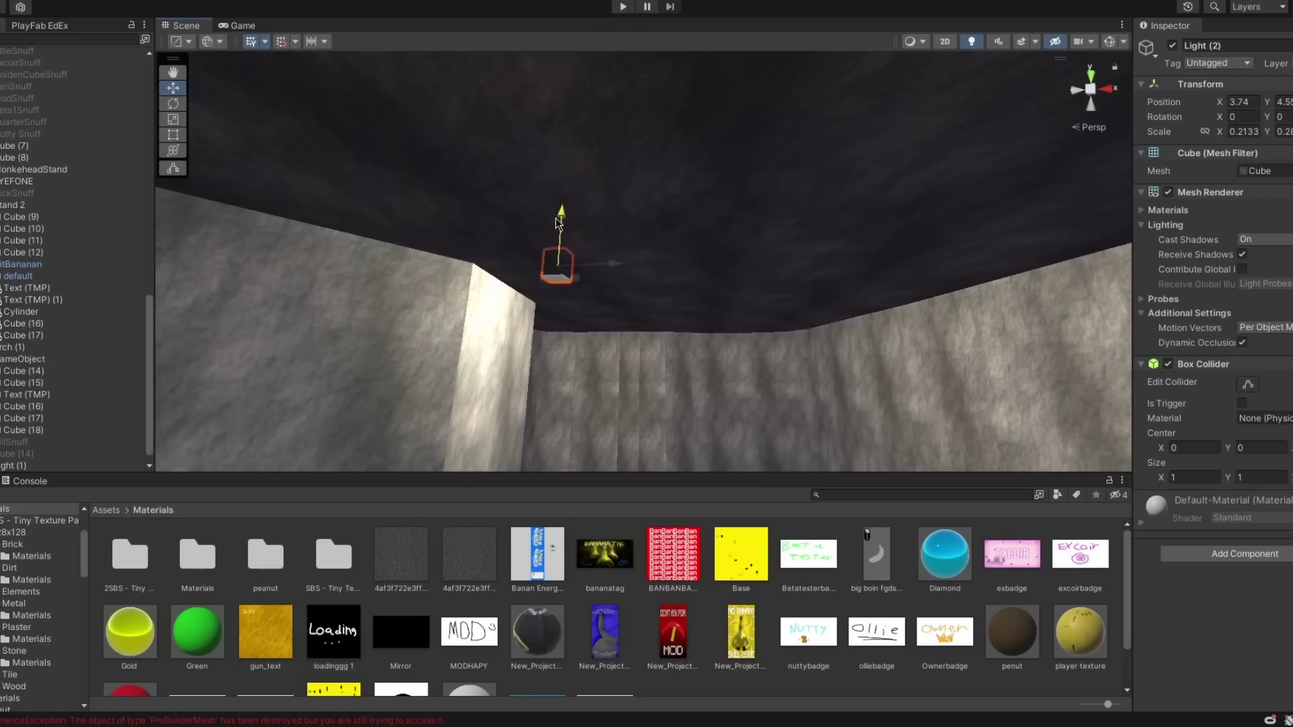
drag(558, 222, 551, 245)
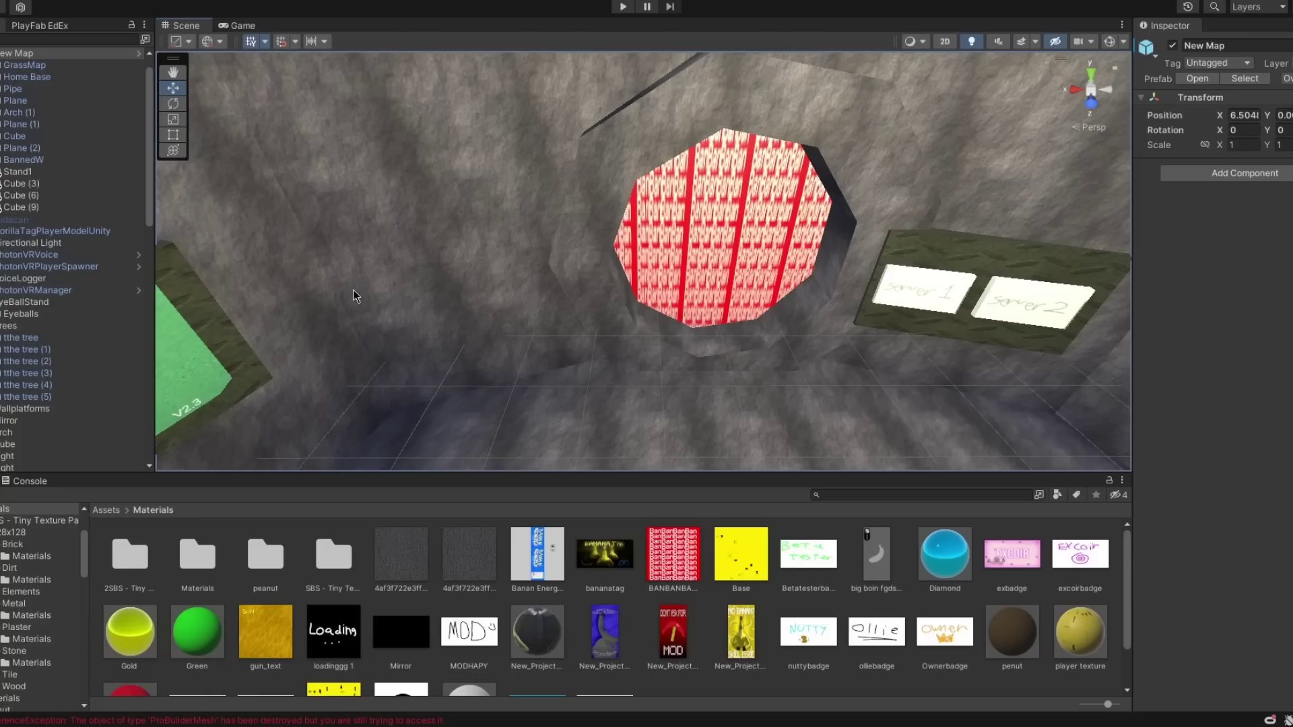
Step: Deactivate the BannedW object that holds the red ban panel in the cave wall opening
scroll(355, 299, down, 3)
right_drag(354, 309, 656, 270)
click(709, 270)
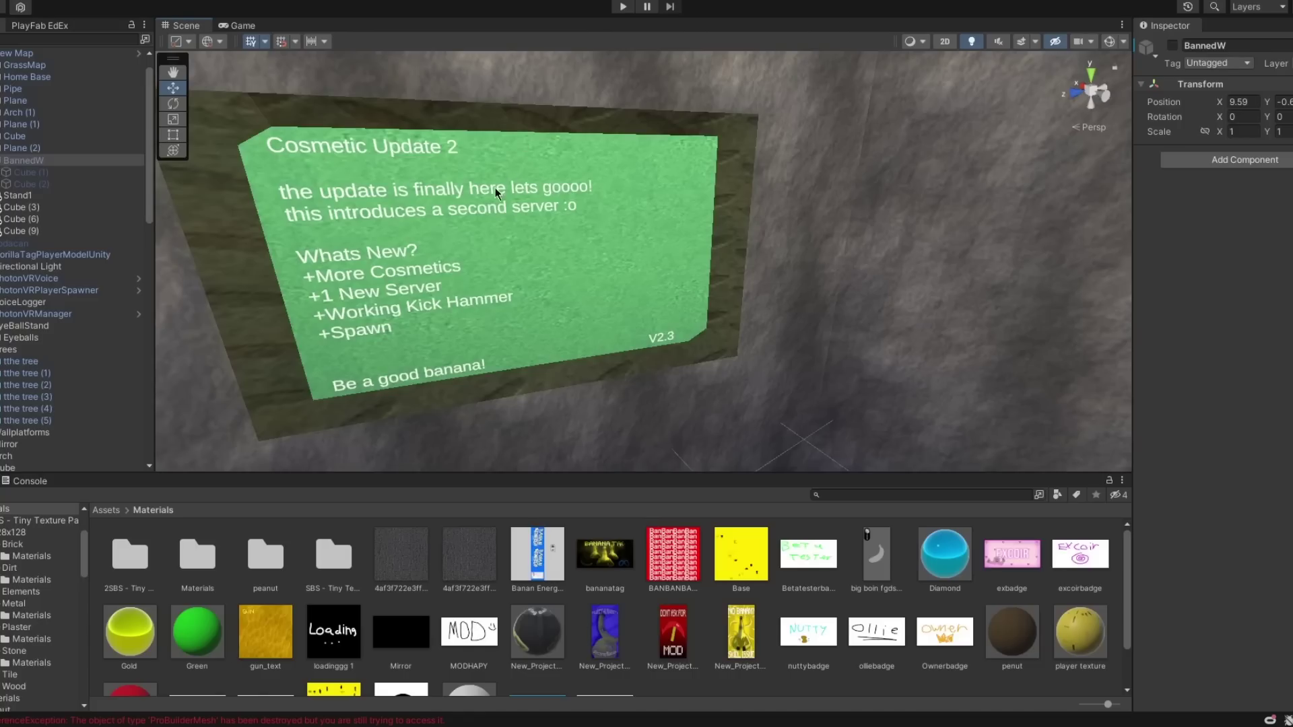
Step: Change the green update board's heading to "World Update!" and start rewriting the two intro lines beneath it
click(489, 188)
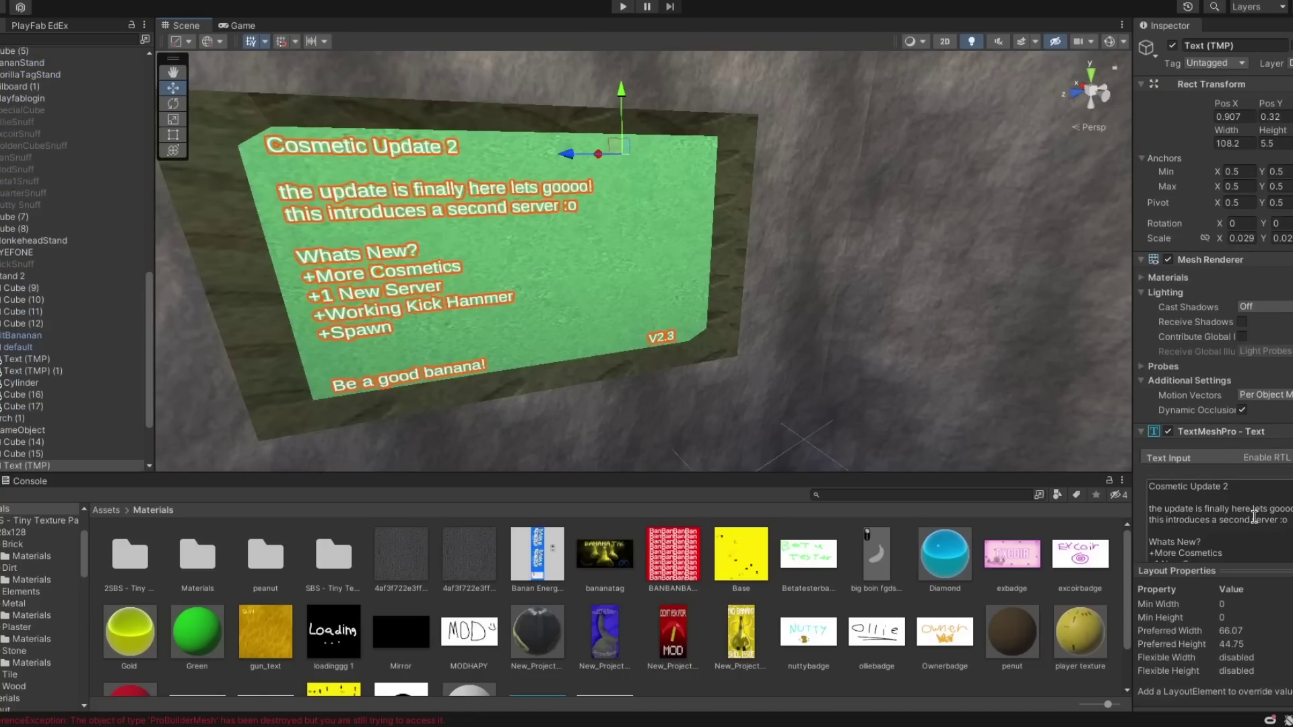
text(W)
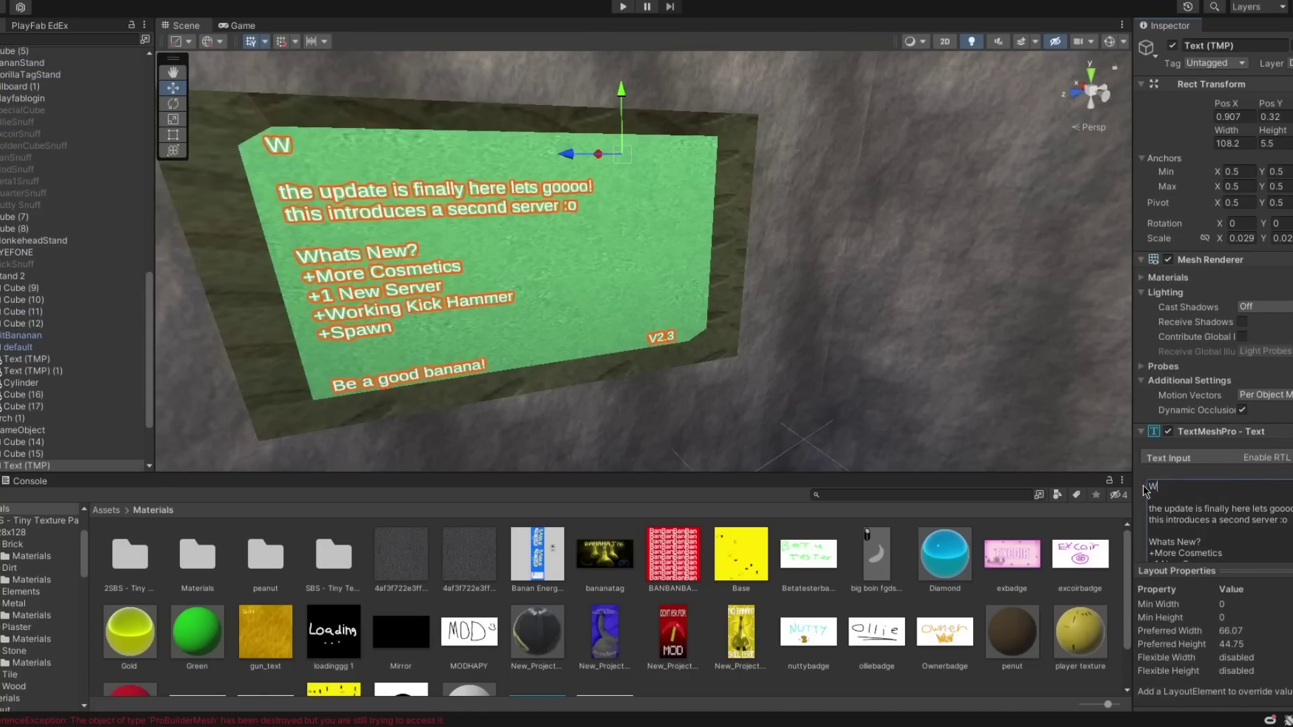
text(orld Upda)
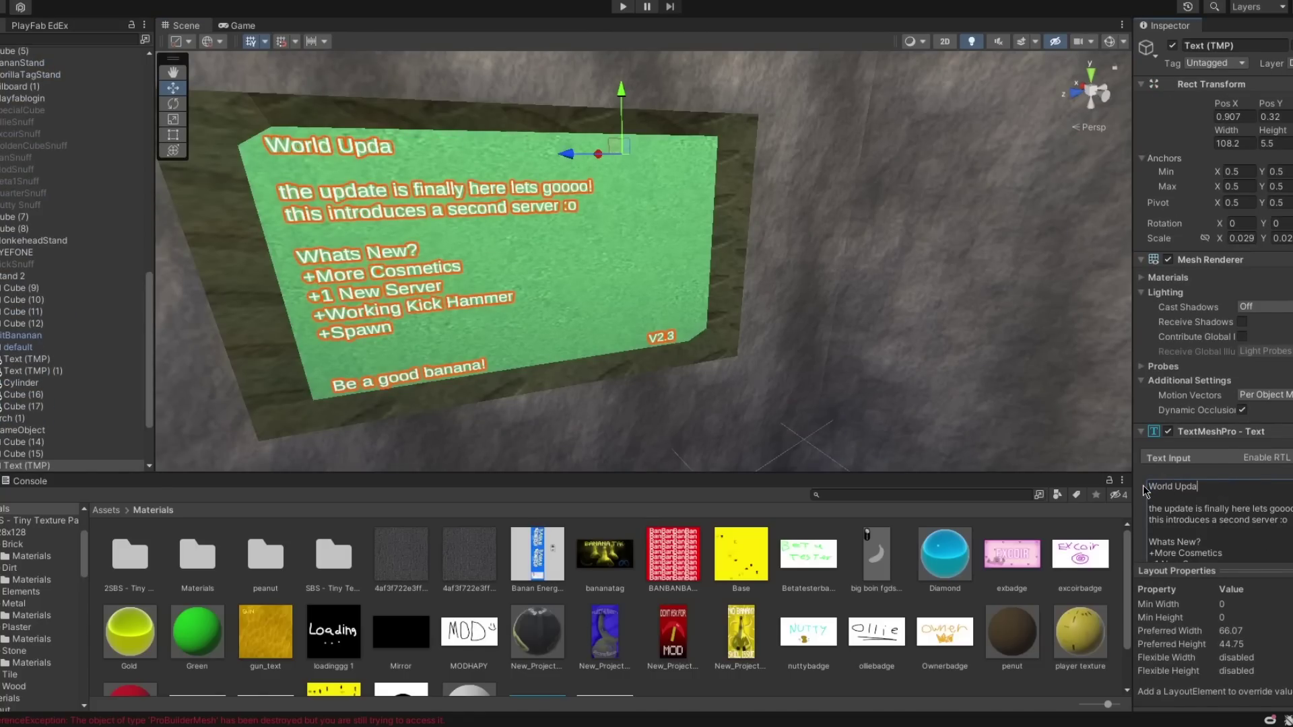
text(te!)
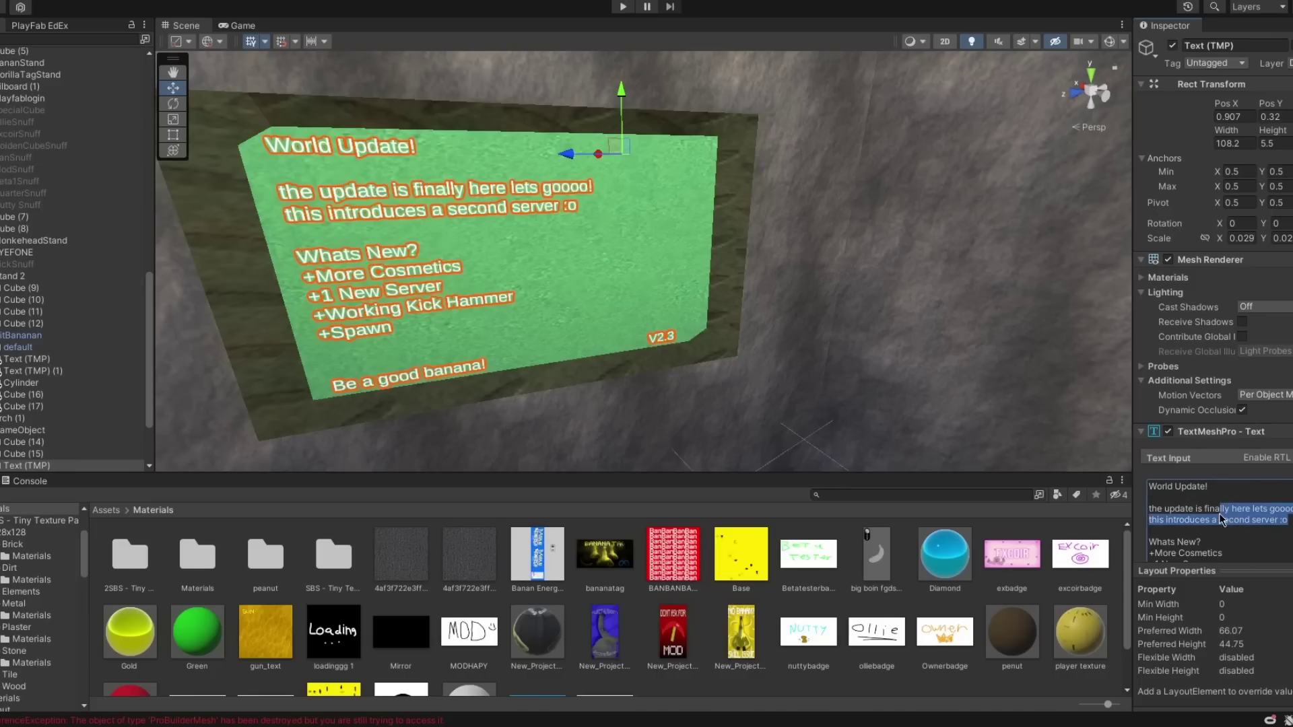
drag(1218, 513, 1145, 513)
text(T)
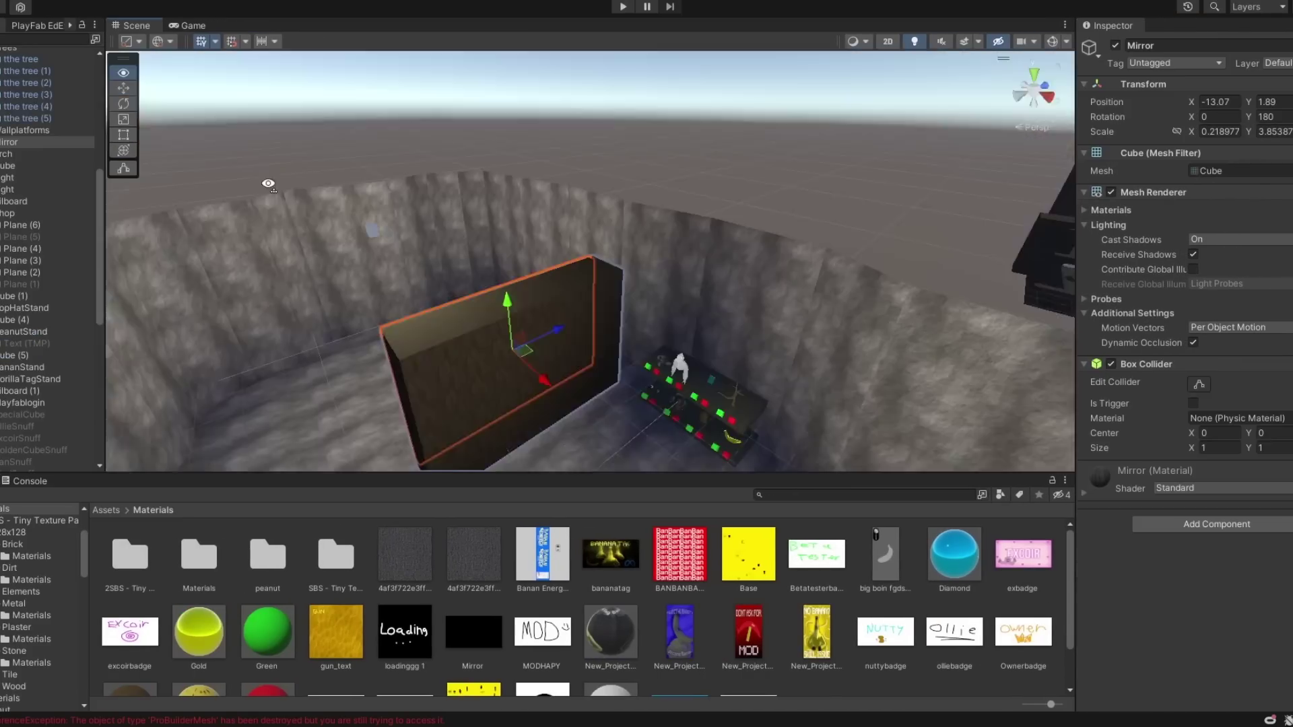
Step: Move the Mirror along its Z axis toward the cave room wall near the cosmetics stand
right_drag(740, 202, 721, 180)
key(w)
drag(576, 354, 709, 345)
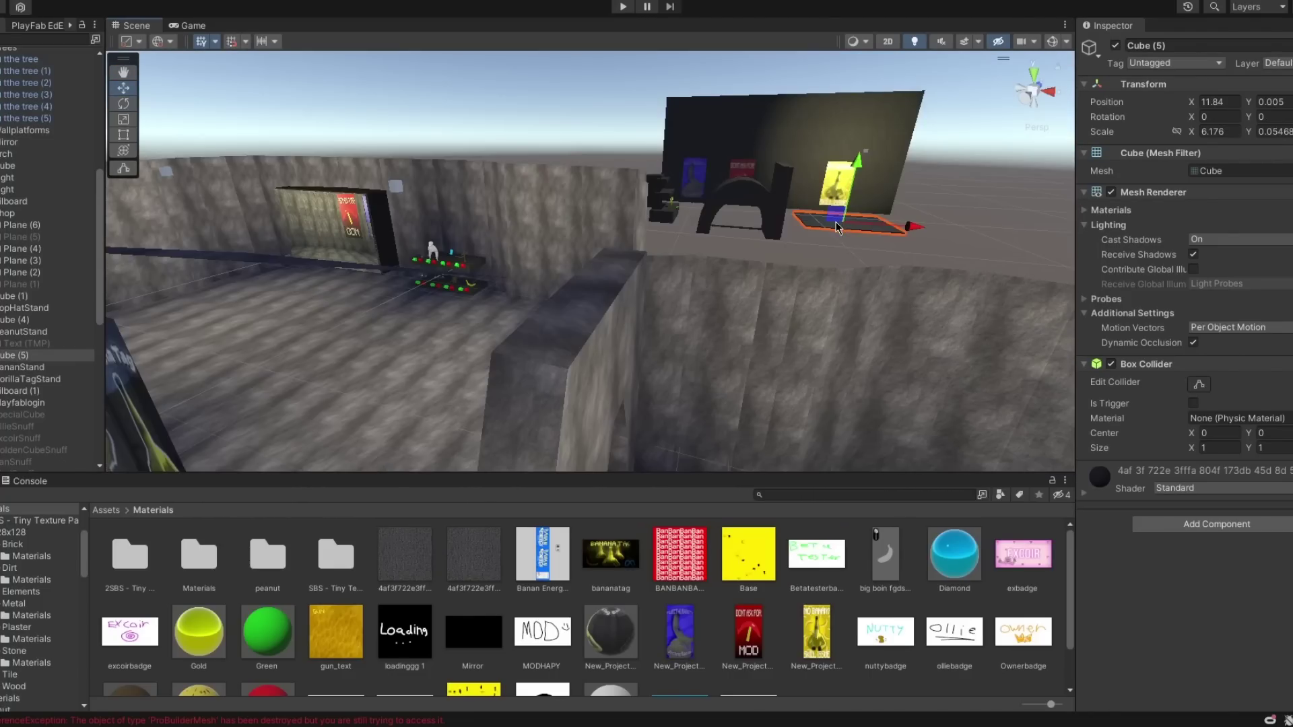
Step: Move the dark floor slab Cube (5) into the cave room before the mirror at X -13.87 and lower it to Y -0.61
key(w)
right_drag(835, 227, 700, 271)
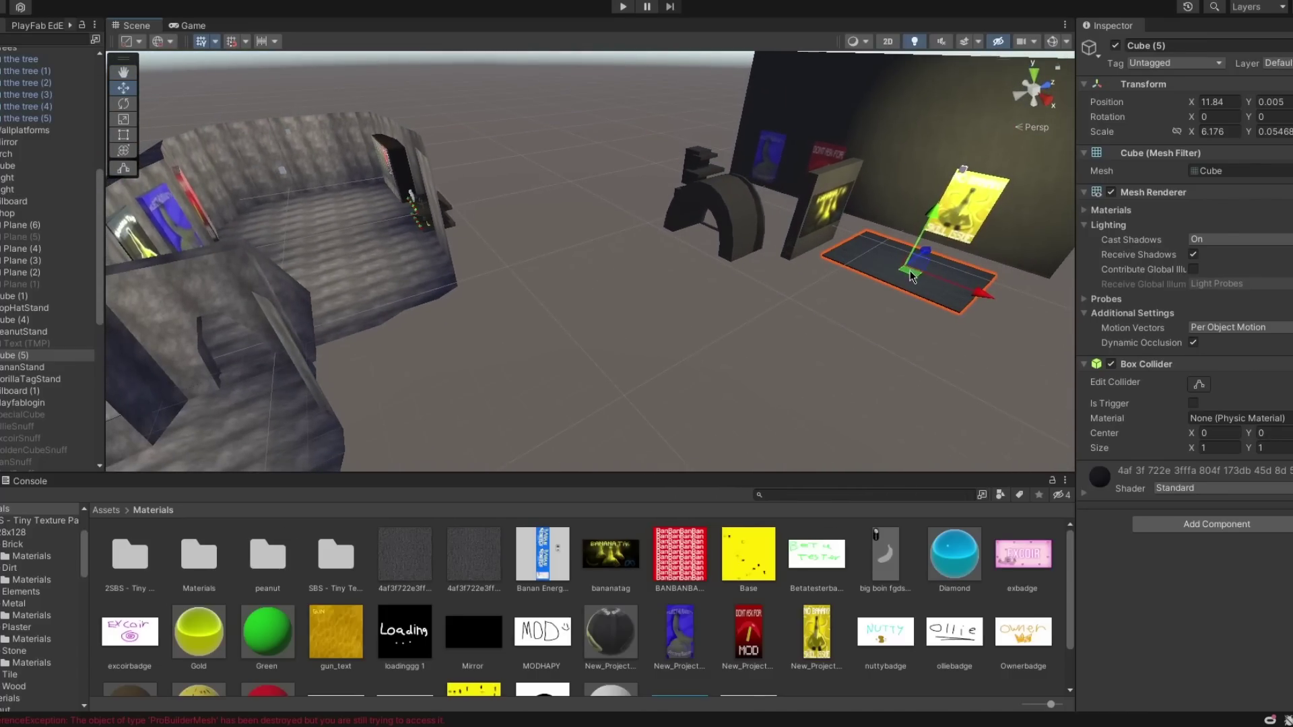
drag(313, 222, 315, 228)
key(w)
right_drag(315, 227, 459, 138)
key(s)
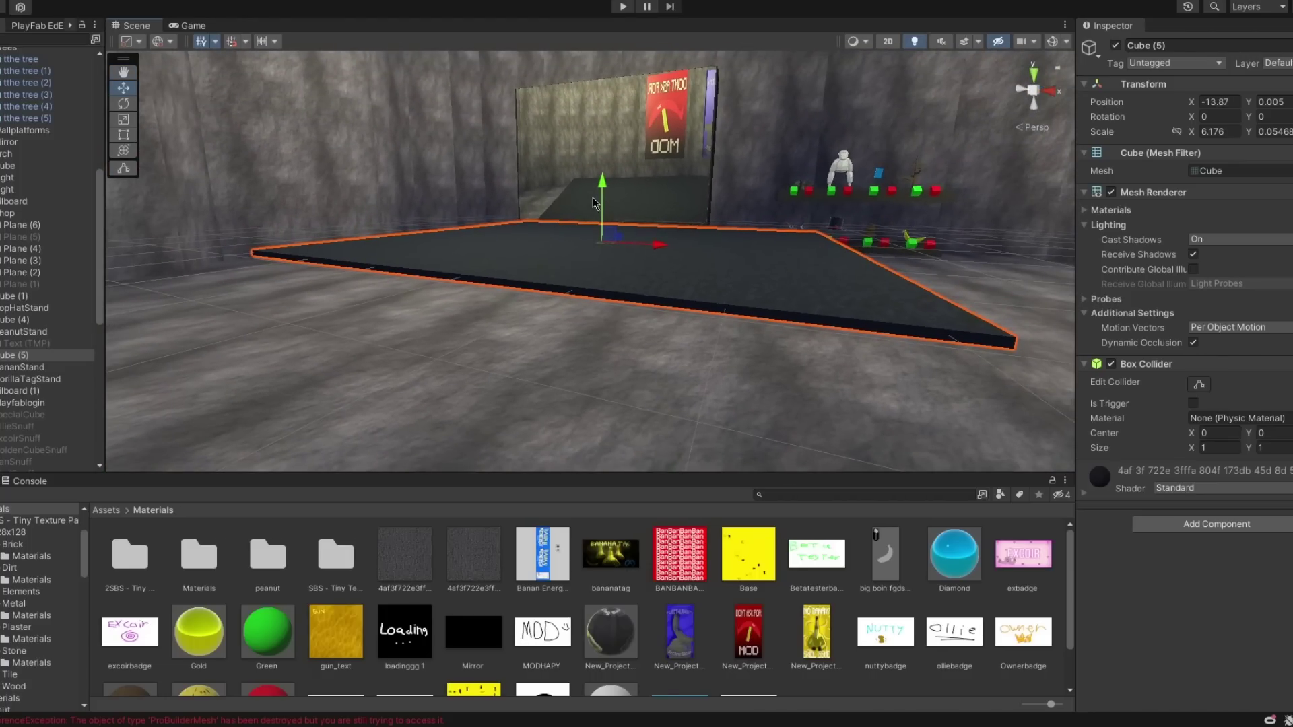
drag(593, 200, 611, 251)
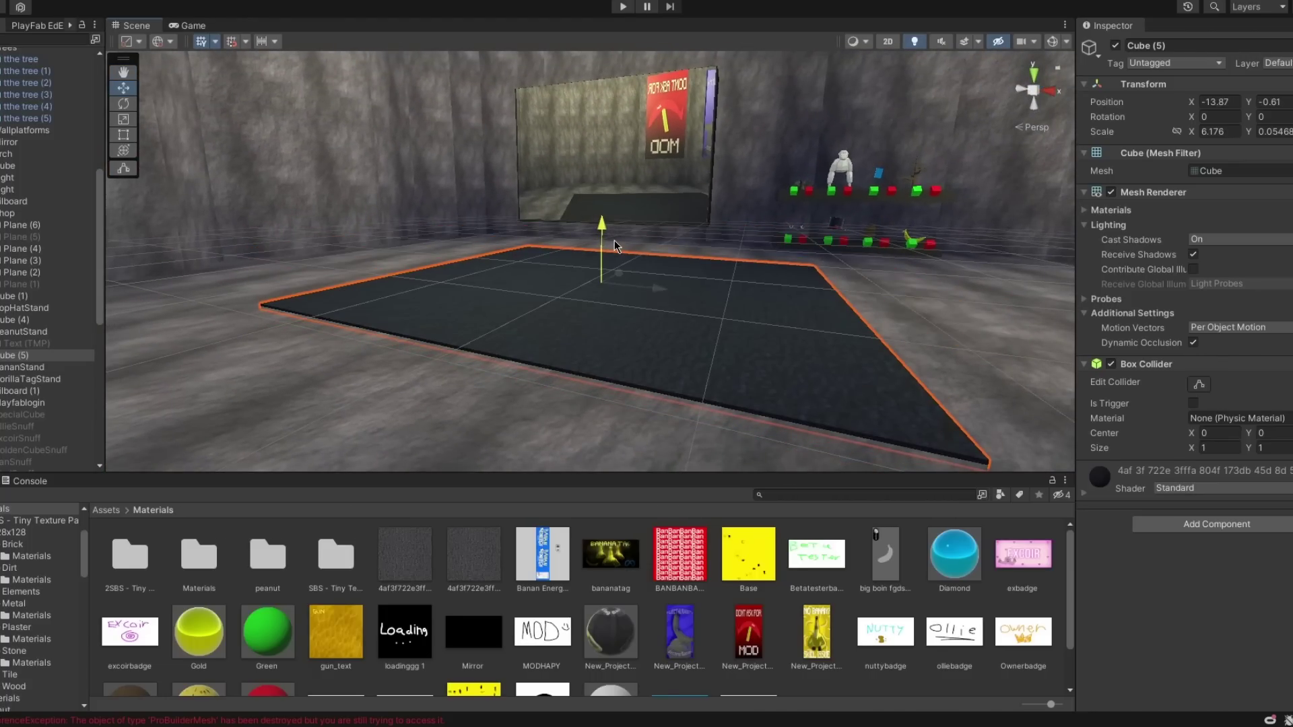
Step: Set the Bananatag billboard's Y rotation to 90 and move it over to the cave room
scroll(616, 241, down, 5)
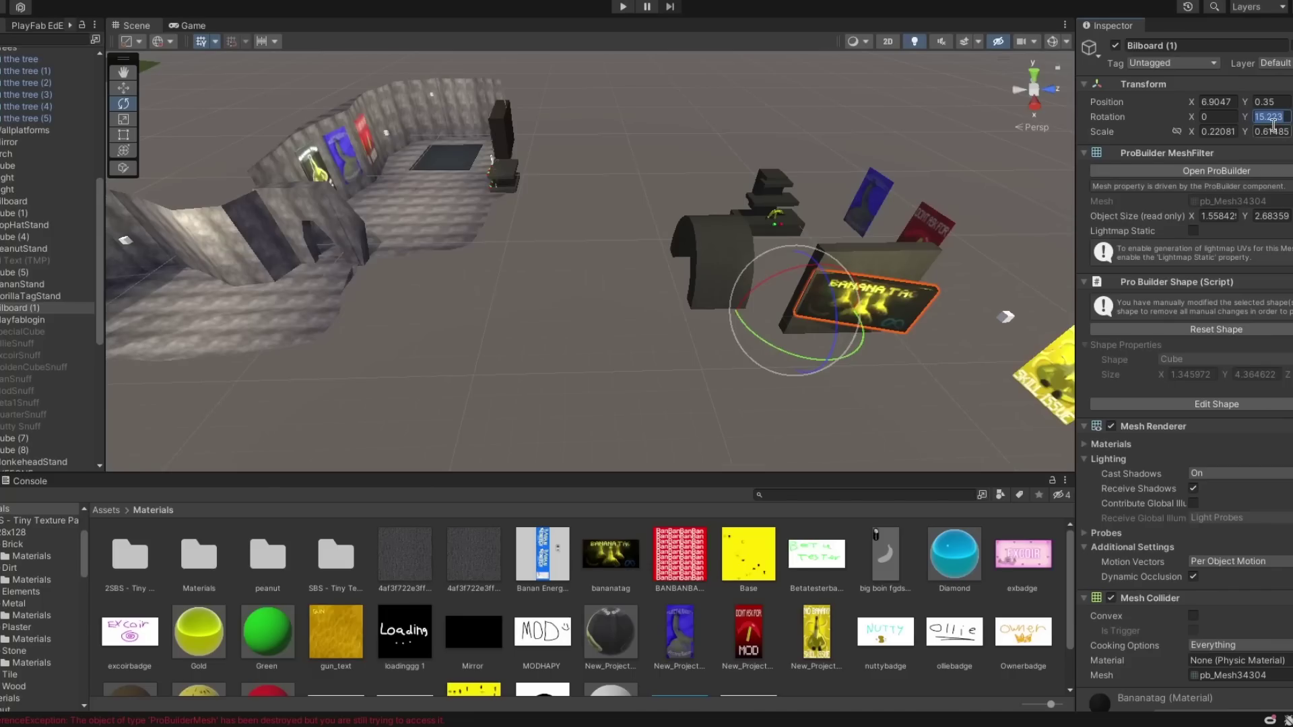
text(90)
click(123, 87)
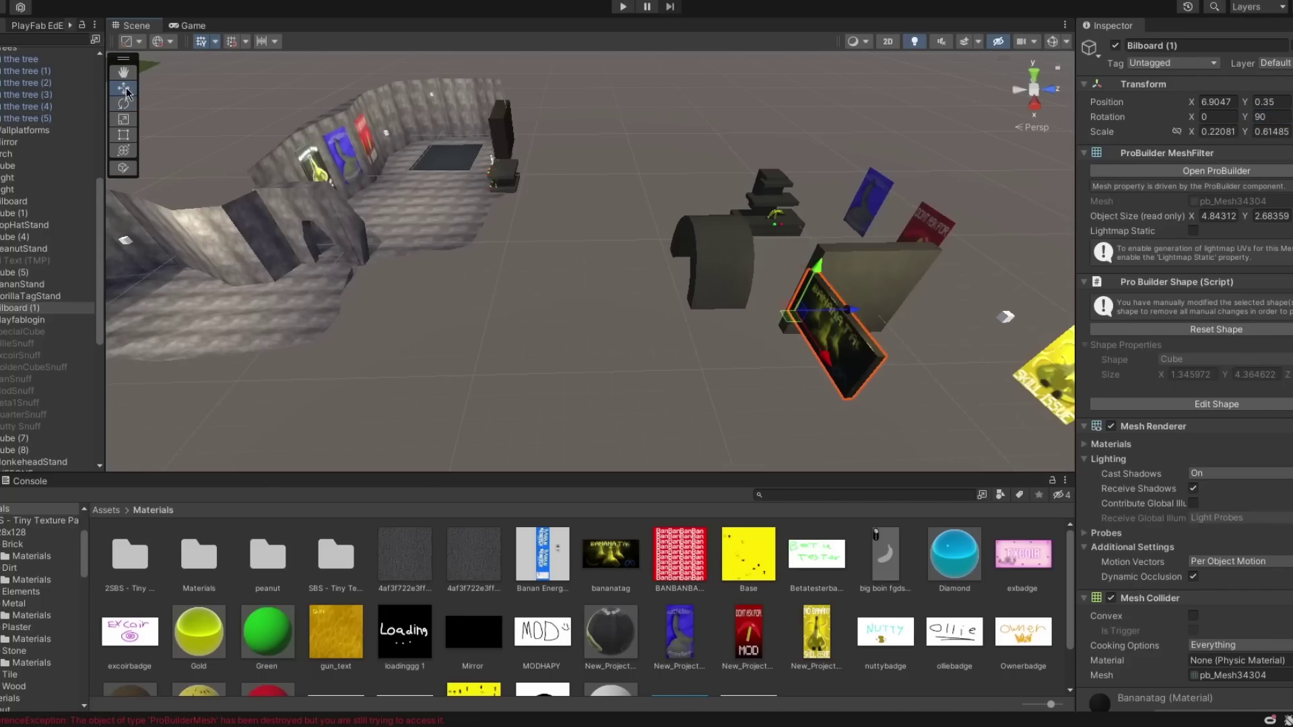
drag(798, 323, 481, 140)
key(w)
right_drag(480, 140, 658, 229)
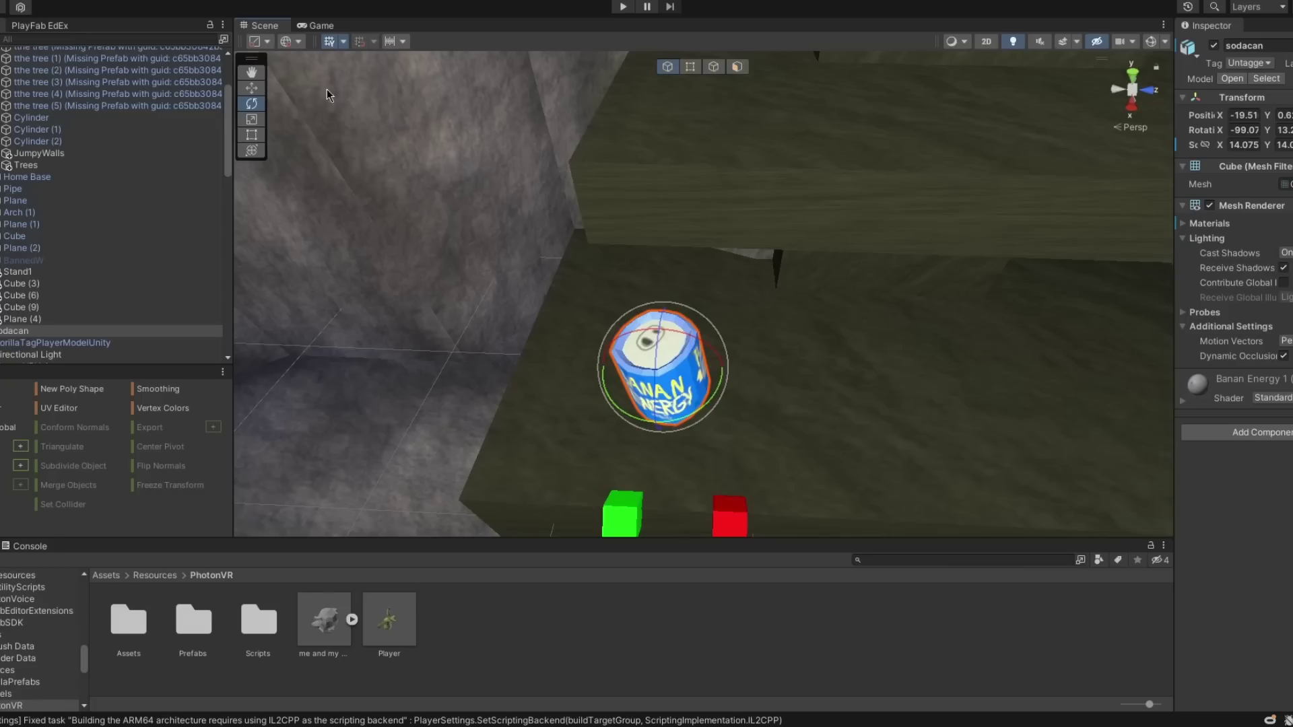
Step: Raise the sodacan slightly above the wooden stand's lower shelf and shift it to X -19.65
click(245, 92)
drag(658, 341, 657, 325)
right_drag(657, 325, 450, 204)
drag(519, 390, 794, 404)
right_drag(794, 404, 956, 384)
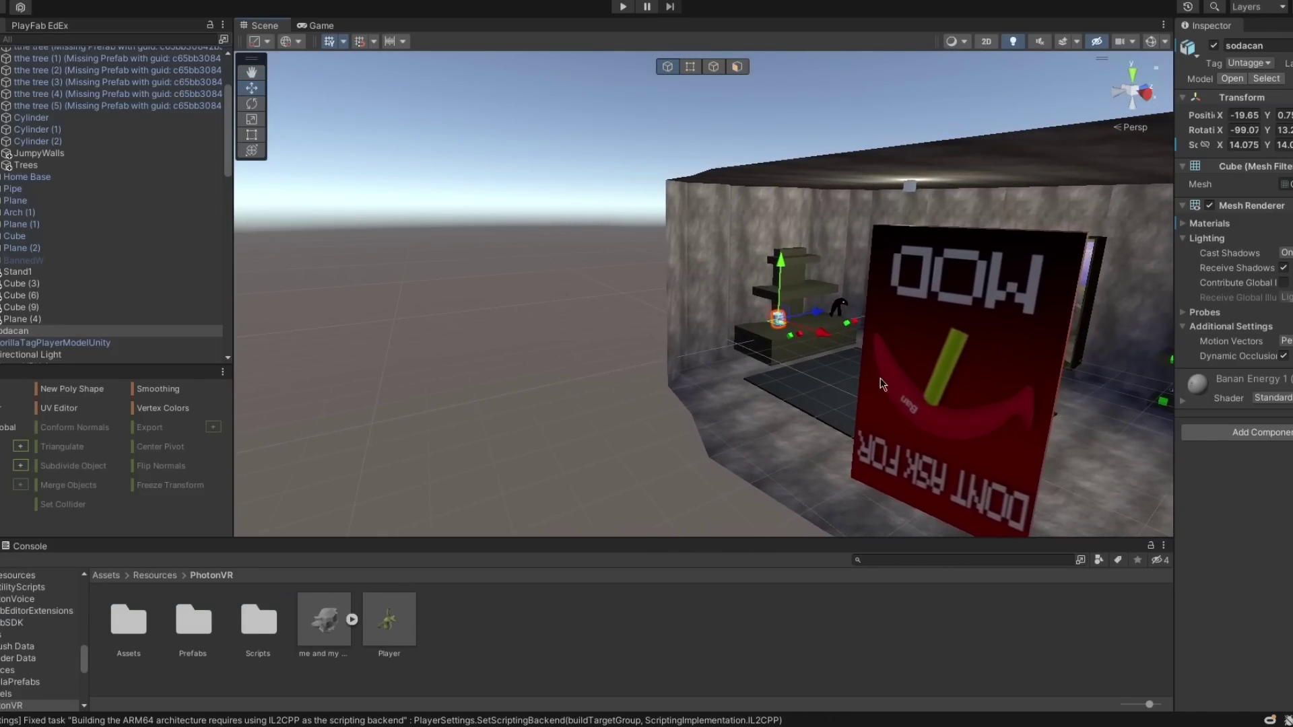